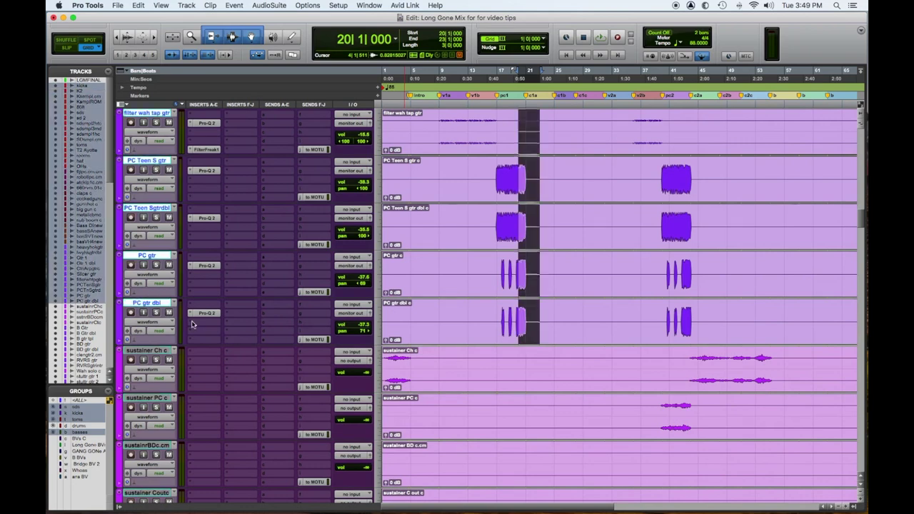
Step: Insert bx_console SSL 4000 E below the EQ on all selected tracks and close its window
{"action": "left_click", "coordinate": [227, 300]}
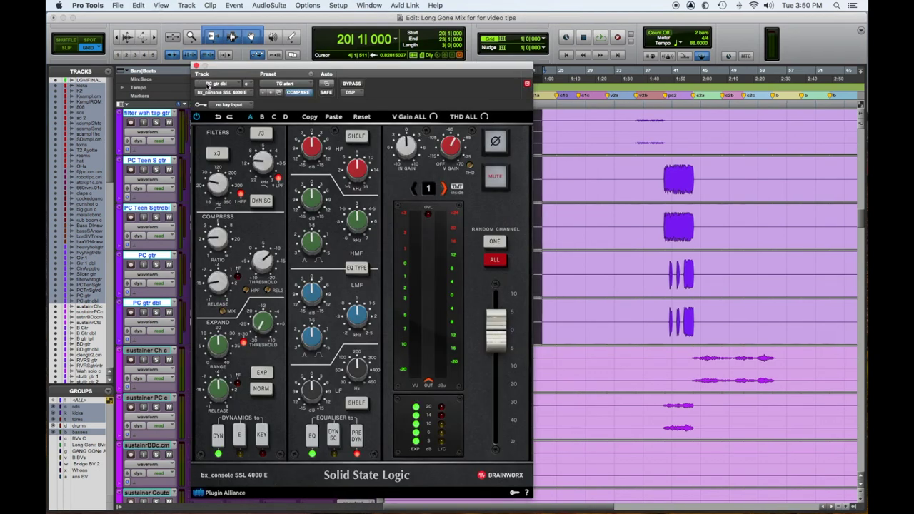
{"action": "left_click", "coordinate": [196, 66]}
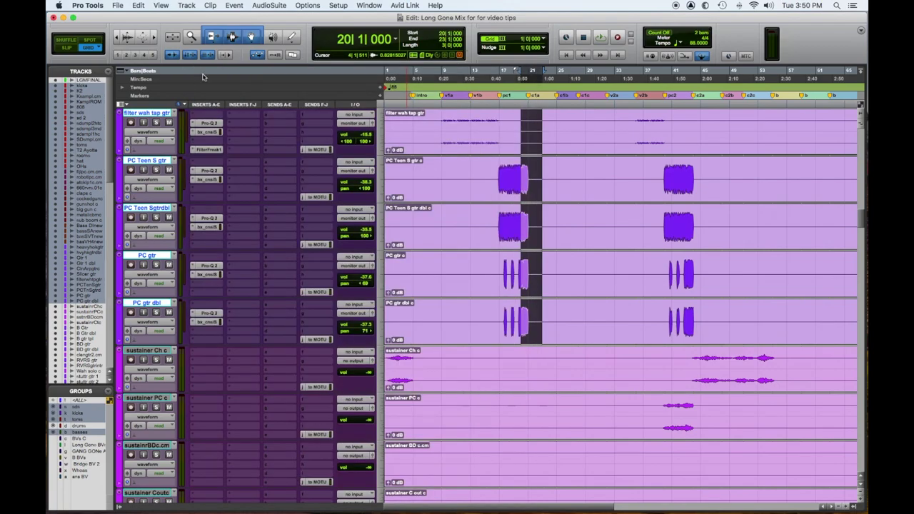
Step: Open the SSL channel strip on the kicks track and play the selected section with kicks soloed
{"action": "scroll", "coordinate": [278, 249], "scroll_direction": "up", "scroll_amount": 10}
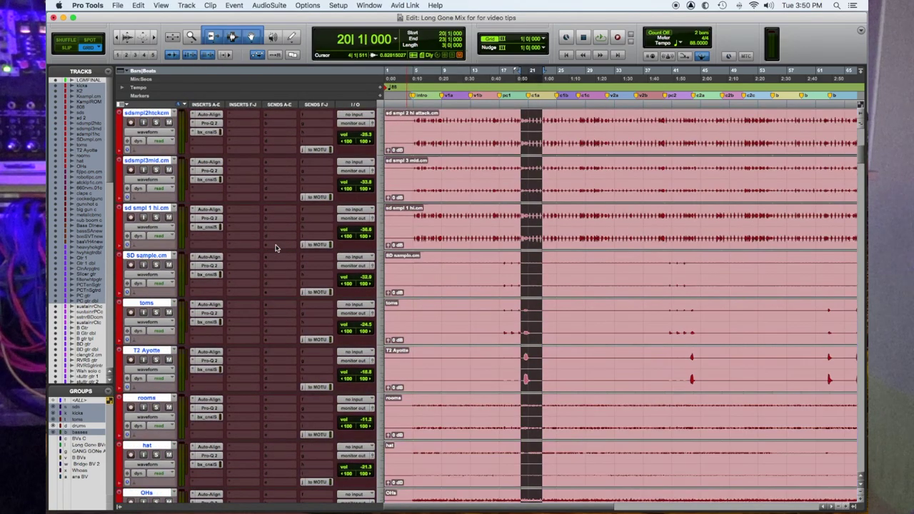
{"action": "scroll", "coordinate": [275, 248], "scroll_direction": "up", "scroll_amount": 5}
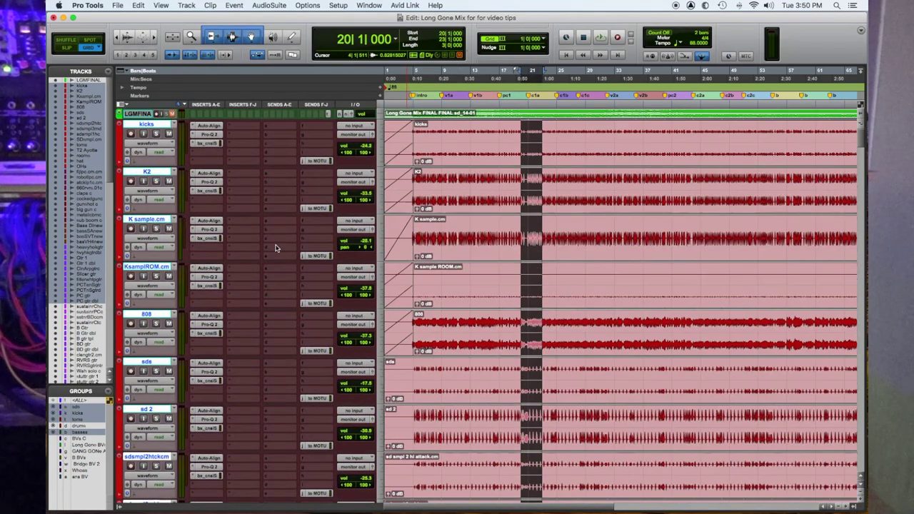
{"action": "left_click", "coordinate": [209, 143]}
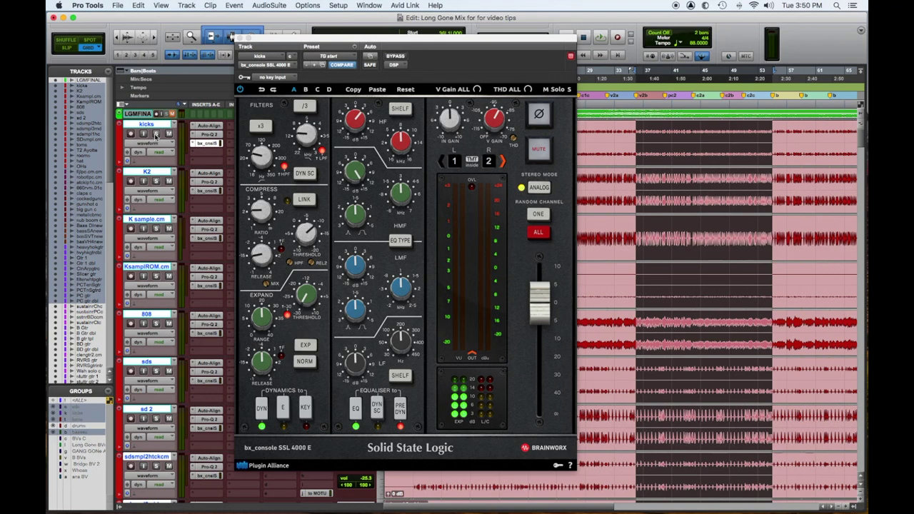
{"action": "key", "text": "space"}
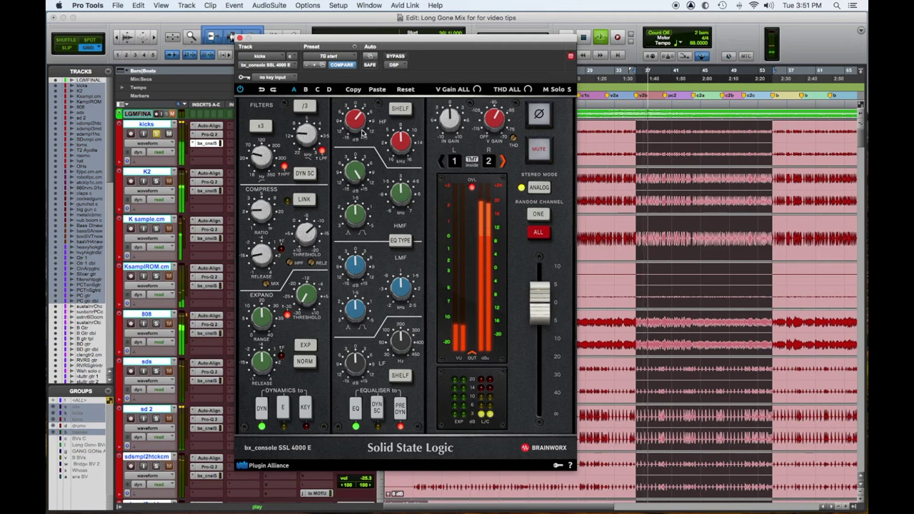
Step: Boost the HF gain on the kicks strip, and give the HMF band a slight boost with an adjusted Q
{"action": "mouse_move", "coordinate": [354, 125]}
{"action": "left_mouse_down"}
{"action": "mouse_move", "coordinate": [368, 60]}
{"action": "mouse_move", "coordinate": [357, 118]}
{"action": "left_mouse_up"}
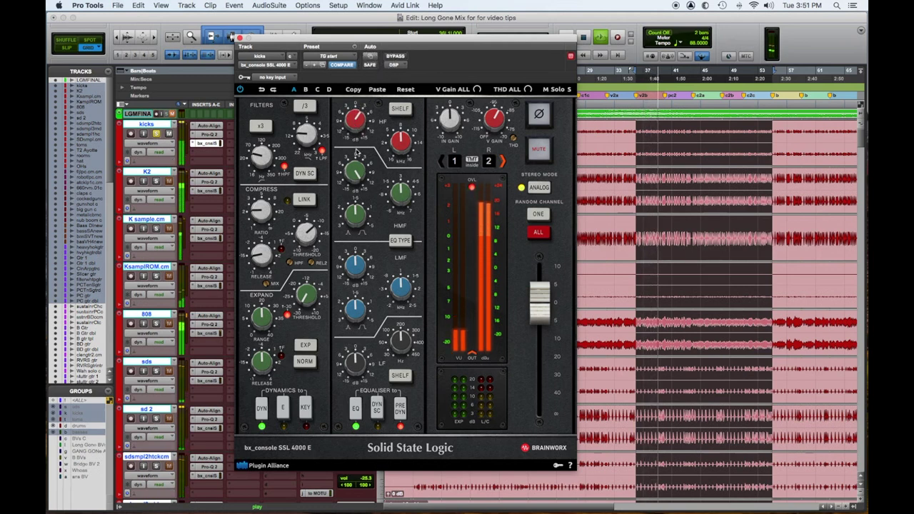
{"action": "left_click_drag", "start_coordinate": [355, 215], "coordinate": [353, 225]}
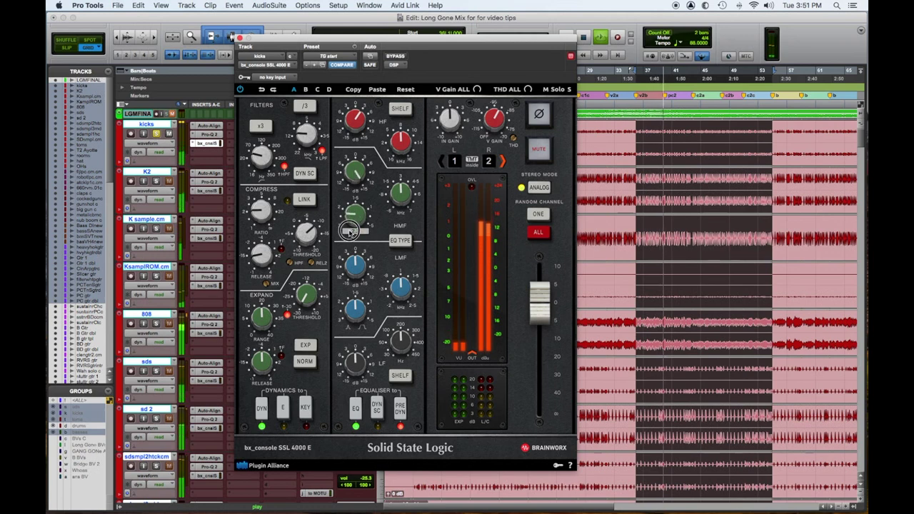
{"action": "left_click_drag", "start_coordinate": [358, 174], "coordinate": [356, 166]}
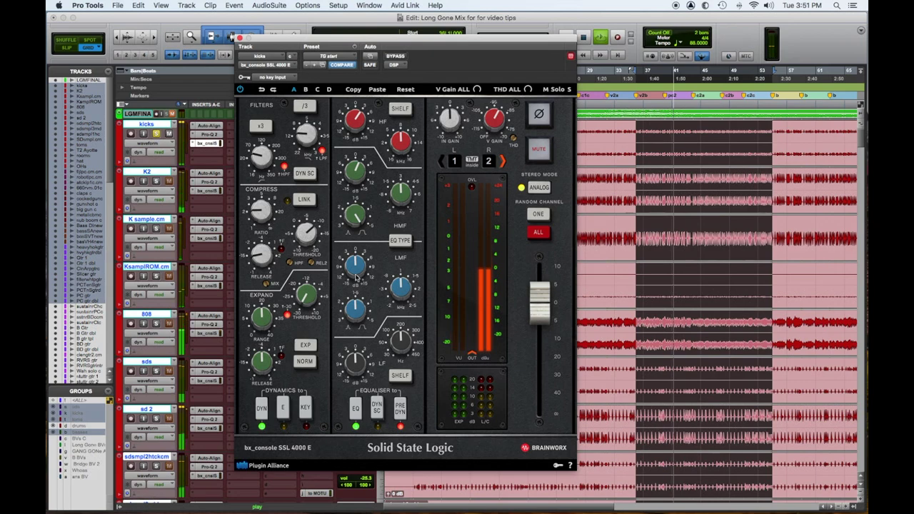
Step: Boost the LMF gain slightly on the kicks strip, lowering the band's frequency and adjusting its Q
{"action": "left_click_drag", "start_coordinate": [355, 275], "coordinate": [358, 232]}
{"action": "left_click_drag", "start_coordinate": [401, 287], "coordinate": [400, 296]}
{"action": "left_click", "coordinate": [354, 312]}
{"action": "left_click_drag", "start_coordinate": [356, 269], "coordinate": [350, 300]}
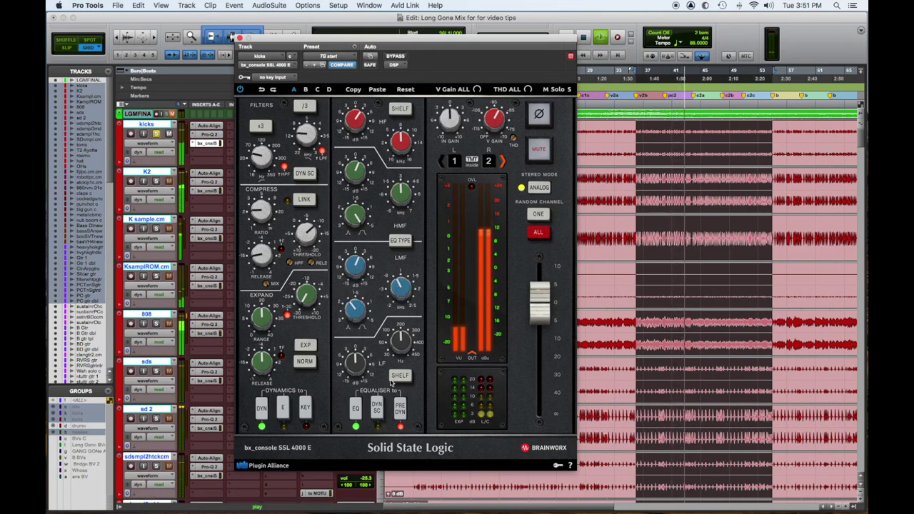
Step: Switch the kicks strip's LF band to bell, boost it at a lower frequency, and compare the sound with the plug-in bypassed
{"action": "left_click", "coordinate": [398, 376]}
{"action": "left_click_drag", "start_coordinate": [393, 348], "coordinate": [395, 355]}
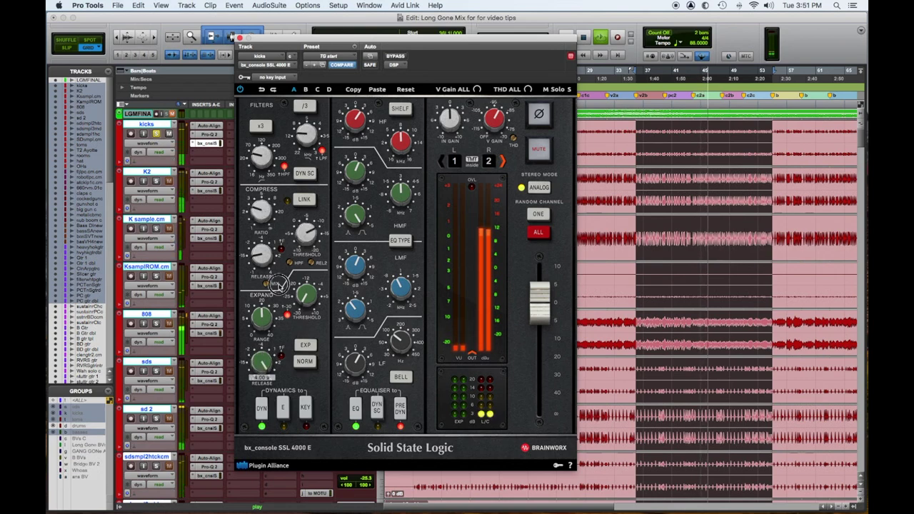
{"action": "left_click", "coordinate": [395, 56]}
{"action": "left_click", "coordinate": [395, 56]}
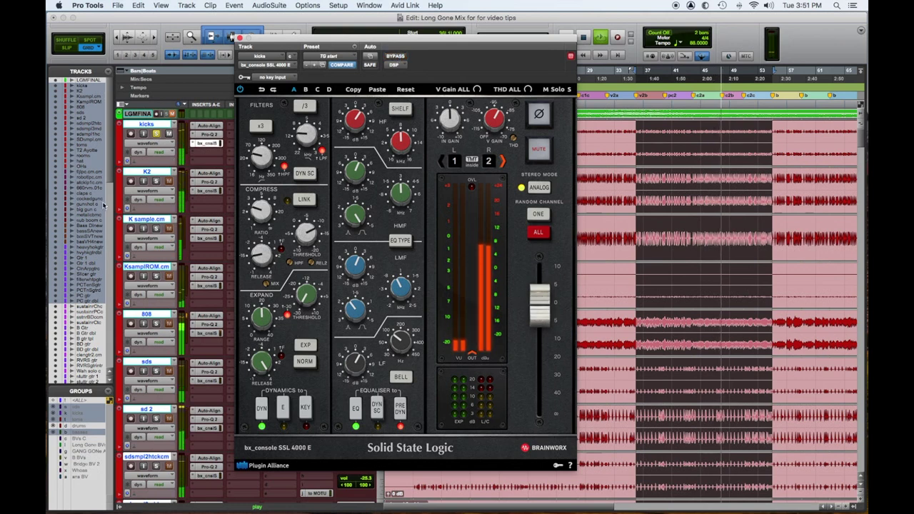
Step: Solo the K2 track, open its SSL channel strip, and boost the HMF and HF gains
{"action": "left_click", "coordinate": [156, 175]}
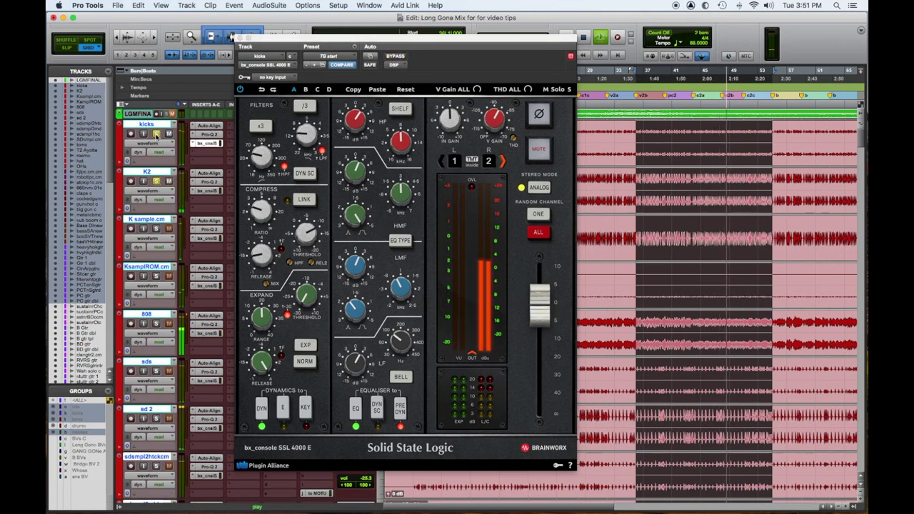
{"action": "left_click", "coordinate": [209, 191]}
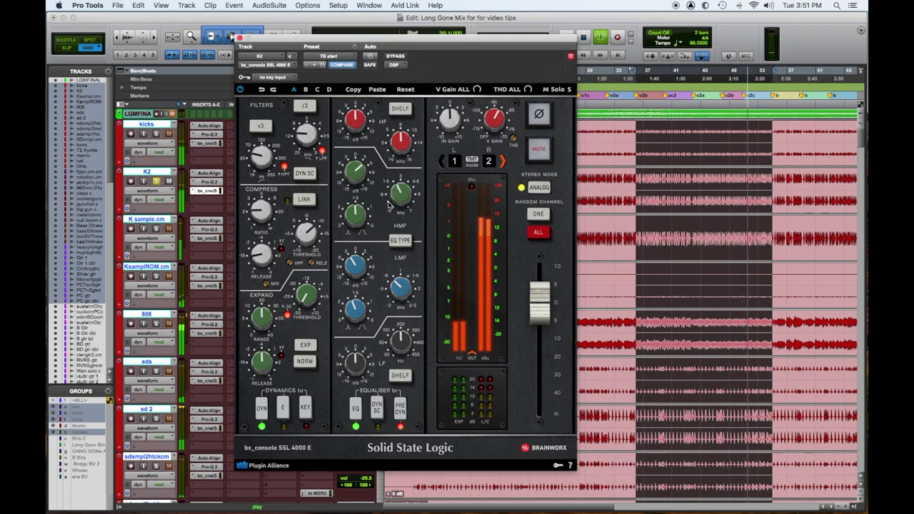
{"action": "left_click_drag", "start_coordinate": [355, 182], "coordinate": [356, 174]}
{"action": "left_click_drag", "start_coordinate": [356, 119], "coordinate": [359, 105]}
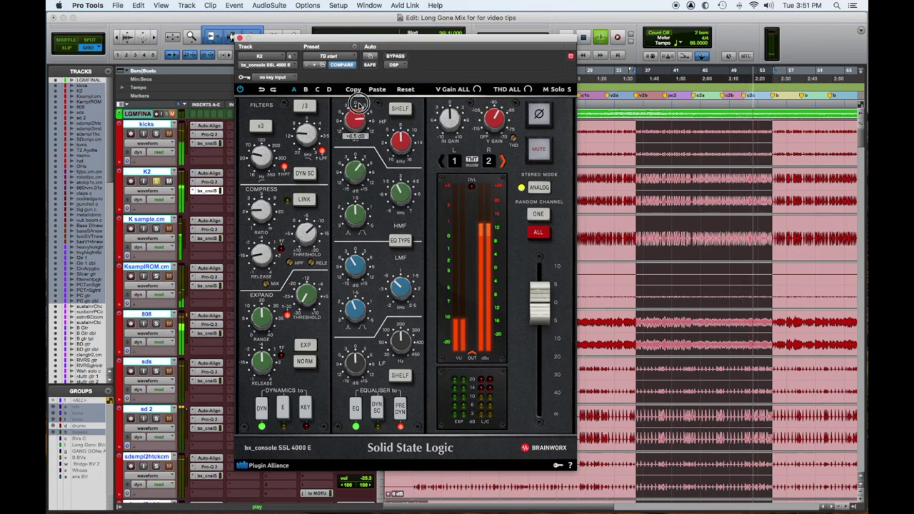
Step: Set the K2 strip's HF and LF bands to bell, lower both frequencies, and boost the LF gain
{"action": "left_click_drag", "start_coordinate": [400, 140], "coordinate": [355, 142]}
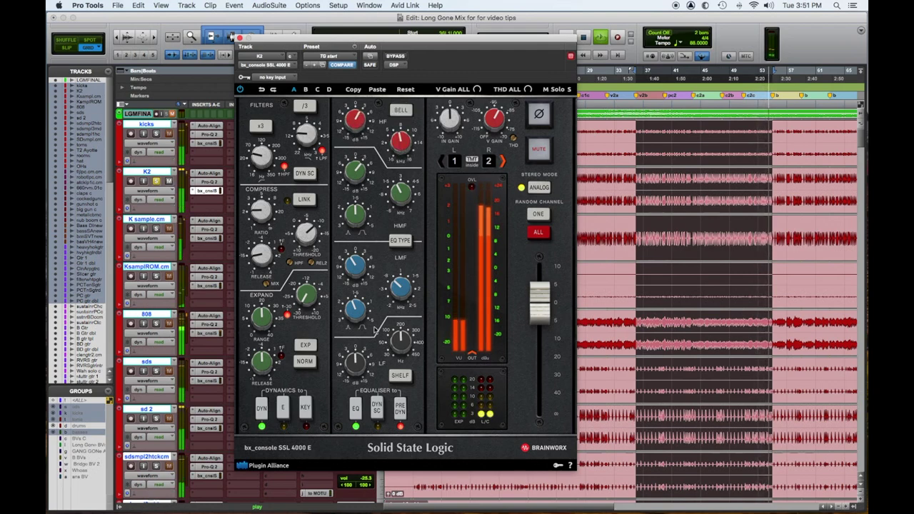
{"action": "left_click", "coordinate": [392, 371]}
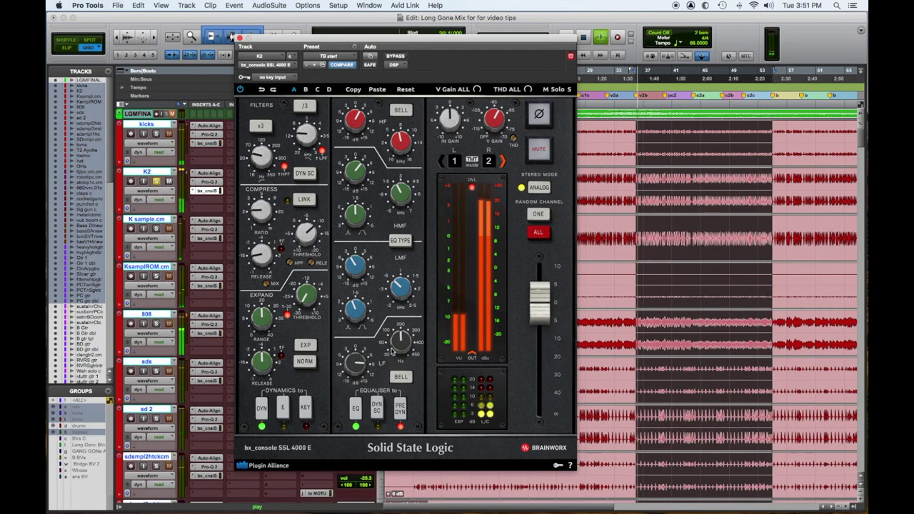
{"action": "left_click_drag", "start_coordinate": [393, 350], "coordinate": [395, 363]}
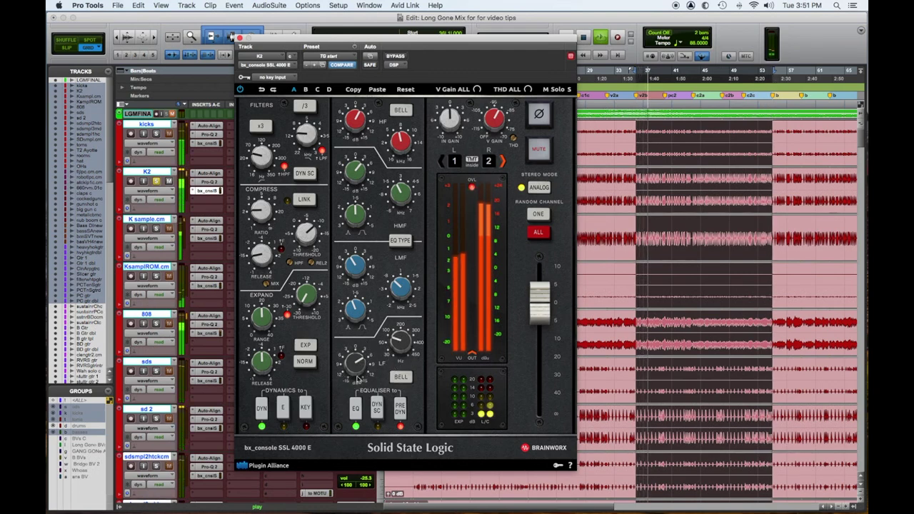
Step: Audition K2 alone and together with kicks, comparing the K2 strip active and bypassed
{"action": "left_click", "coordinate": [156, 133]}
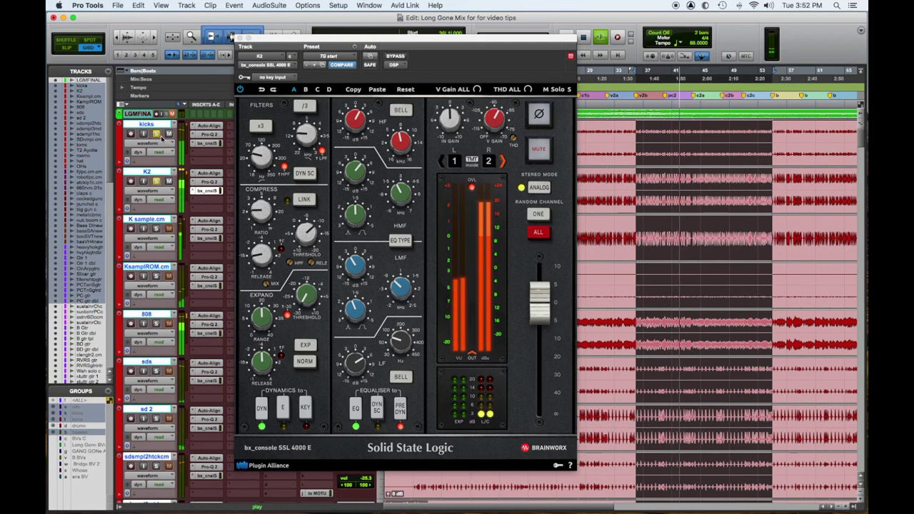
{"action": "left_click", "coordinate": [396, 57]}
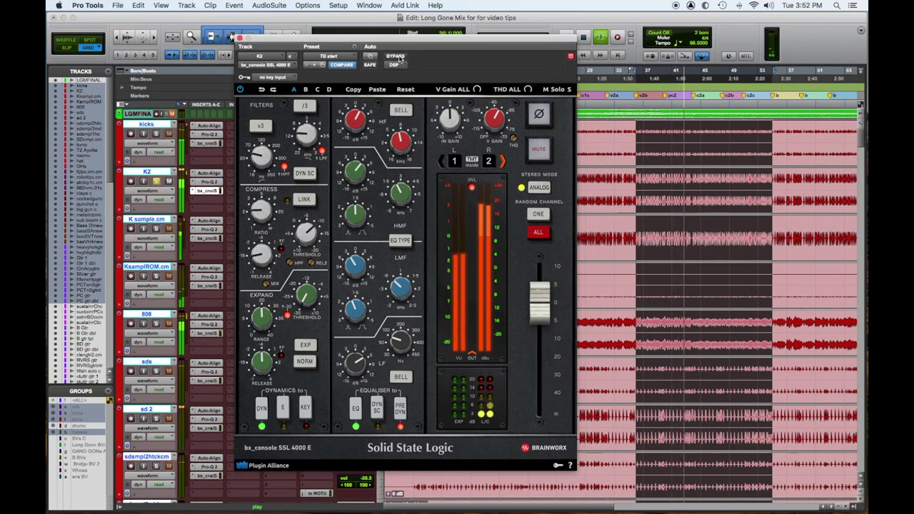
{"action": "left_click", "coordinate": [396, 57]}
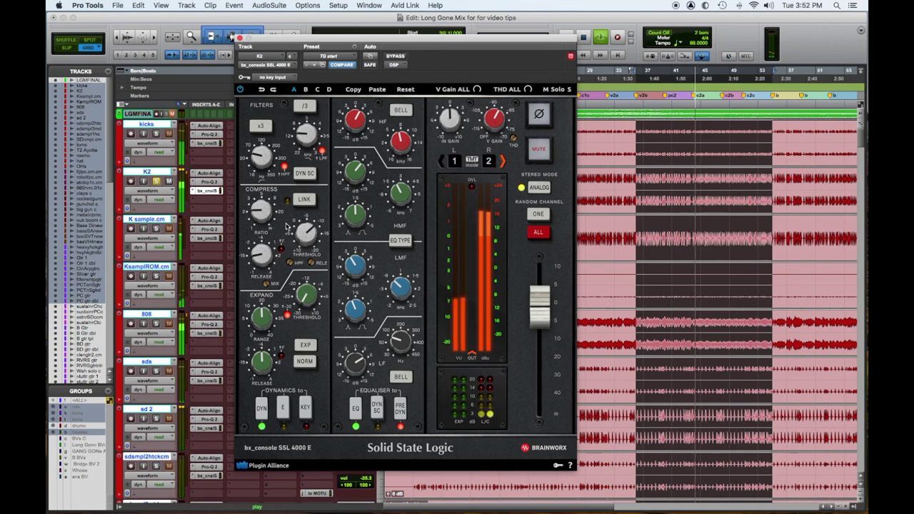
{"action": "left_click", "coordinate": [156, 133]}
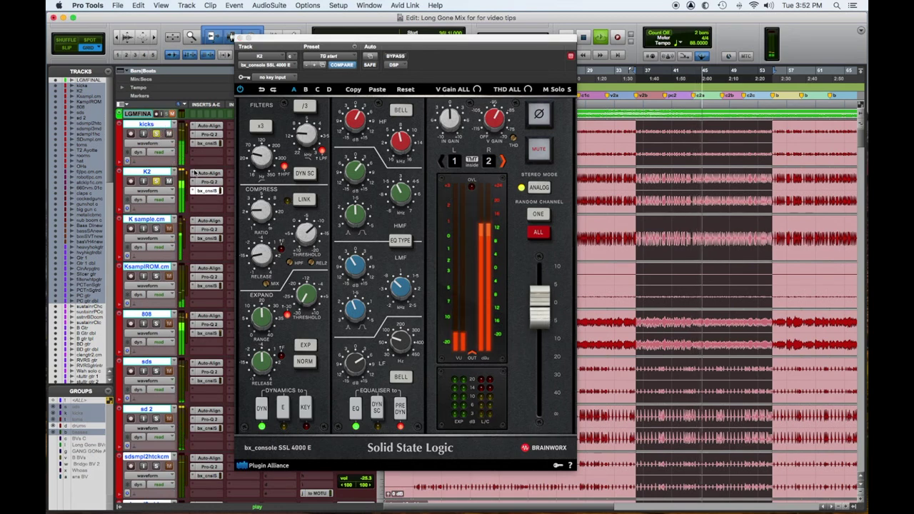
Step: Solo the K sample.cm track, open its SSL channel strip, and adjust the LMF gain and frequency
{"action": "left_click", "coordinate": [156, 229]}
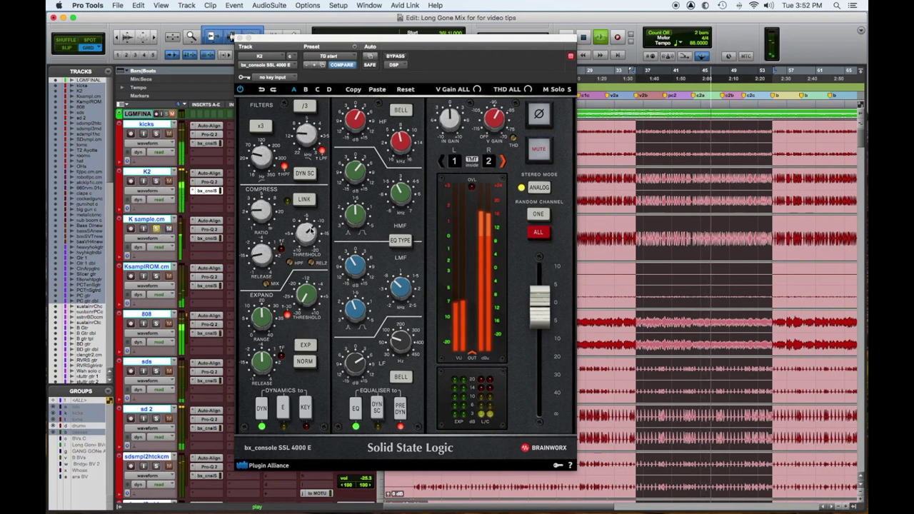
{"action": "left_click", "coordinate": [207, 238]}
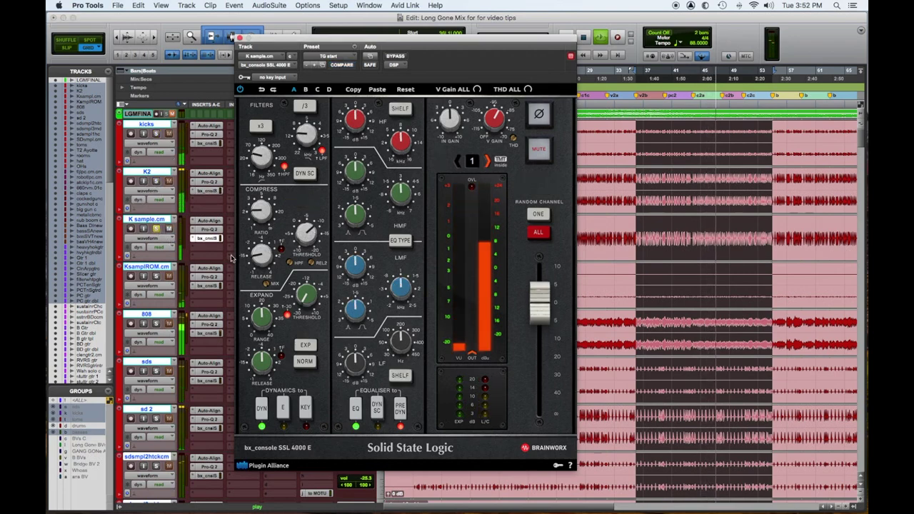
{"action": "left_click_drag", "start_coordinate": [353, 274], "coordinate": [355, 255]}
{"action": "mouse_move", "coordinate": [400, 287]}
{"action": "left_mouse_down"}
{"action": "mouse_move", "coordinate": [401, 297]}
{"action": "mouse_move", "coordinate": [357, 317]}
{"action": "mouse_move", "coordinate": [396, 289]}
{"action": "left_mouse_up"}
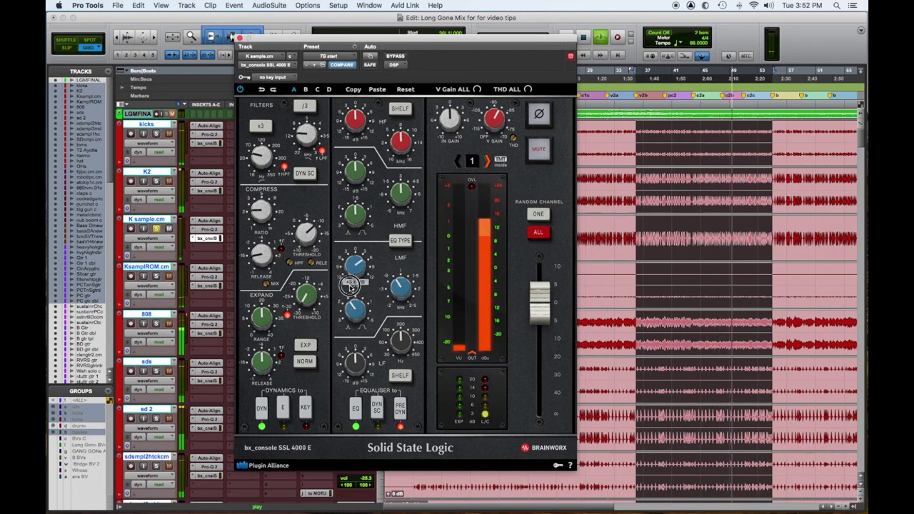
Step: Switch the K sample.cm strip's LF band to bell, boost it at a lower frequency, and boost the HF gain
{"action": "left_click", "coordinate": [400, 375]}
{"action": "left_click_drag", "start_coordinate": [357, 355], "coordinate": [390, 369]}
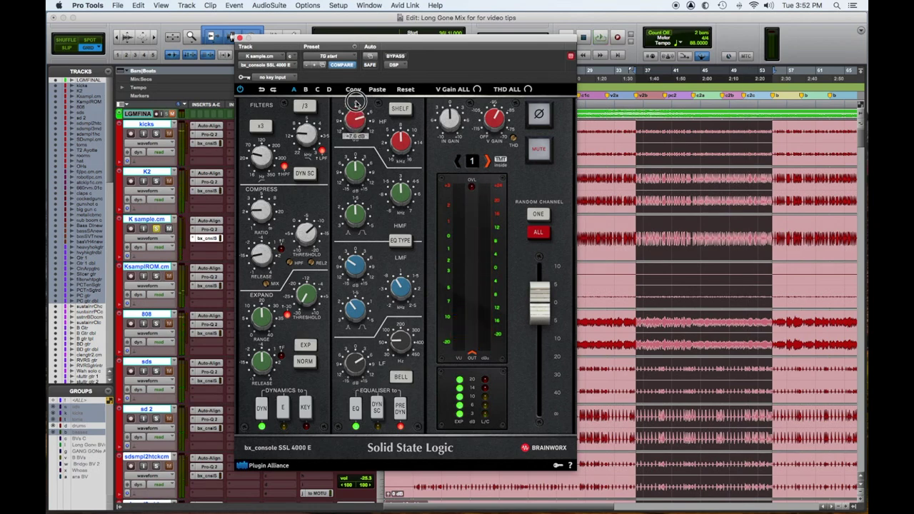
{"action": "key", "text": "space"}
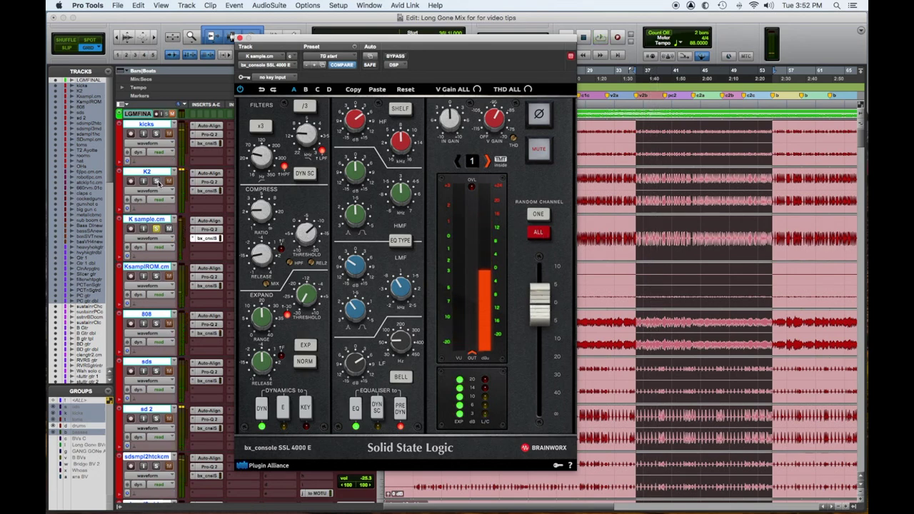
Step: Solo the K sample ROOM.cm track, open its SSL channel strip, and switch the LF band to bell
{"action": "left_click", "coordinate": [155, 277]}
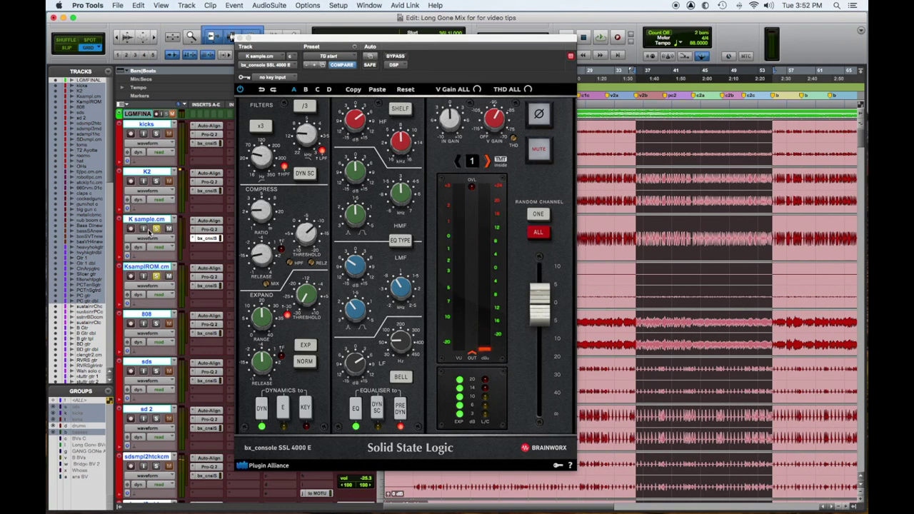
{"action": "left_click", "coordinate": [210, 289]}
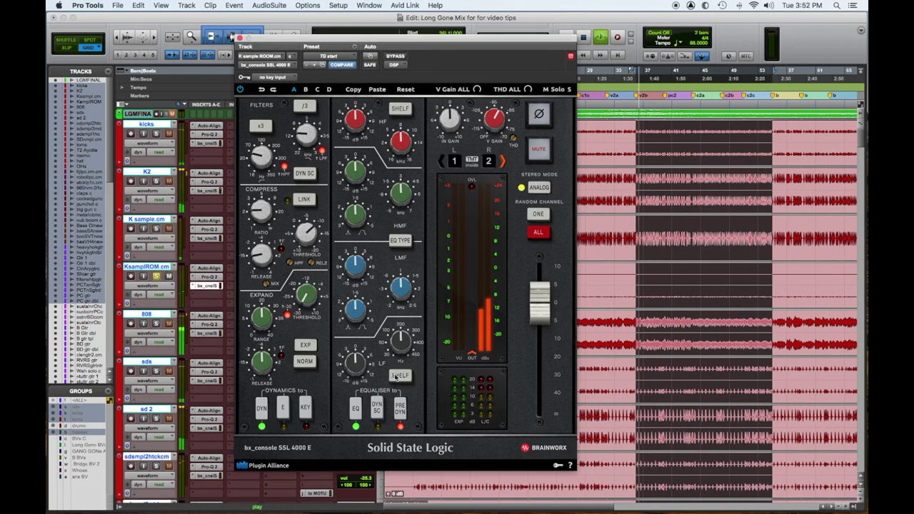
{"action": "left_click", "coordinate": [398, 375]}
{"action": "mouse_move", "coordinate": [308, 228]}
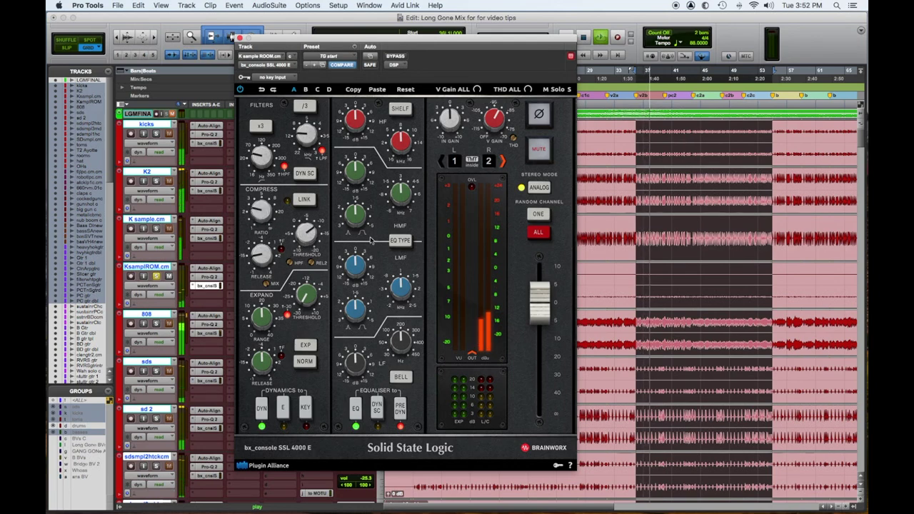
Step: Move the plug-in window off the inserts, and boost the K sample ROOM.cm strip's LMF and LF bands at lower frequencies
{"action": "left_click_drag", "start_coordinate": [402, 37], "coordinate": [485, 34]}
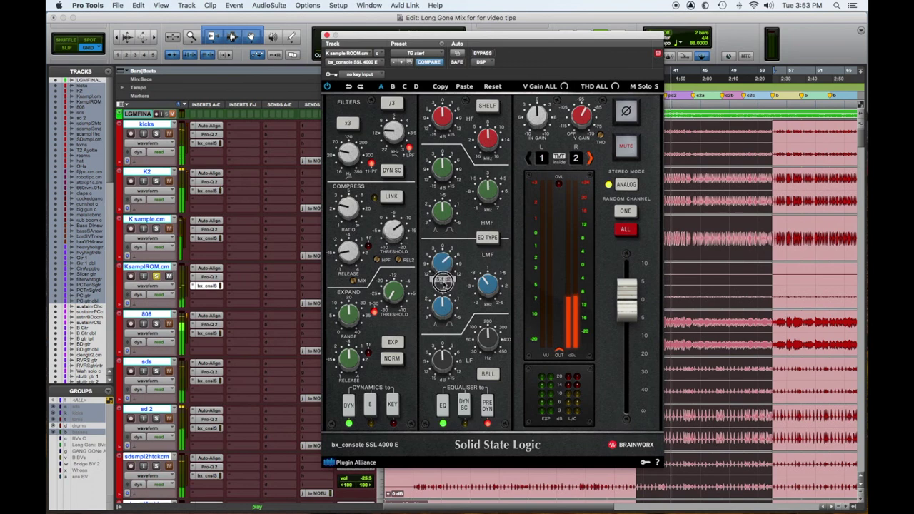
{"action": "left_click_drag", "start_coordinate": [441, 370], "coordinate": [477, 358]}
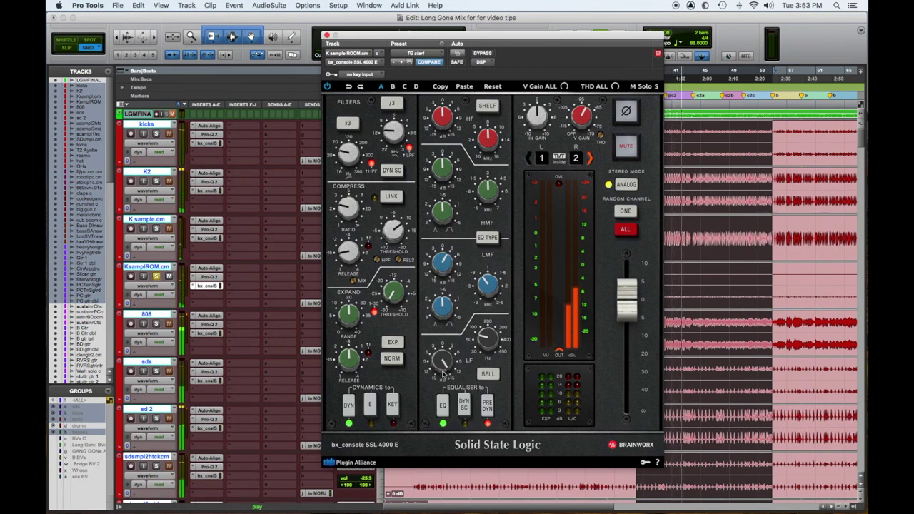
{"action": "left_click_drag", "start_coordinate": [349, 156], "coordinate": [346, 146]}
Step: Boost the HMF gain on the K sample ROOM.cm strip, sweep the band's frequency, and adjust its Q
{"action": "left_click_drag", "start_coordinate": [444, 173], "coordinate": [443, 152]}
{"action": "left_click_drag", "start_coordinate": [488, 190], "coordinate": [486, 203]}
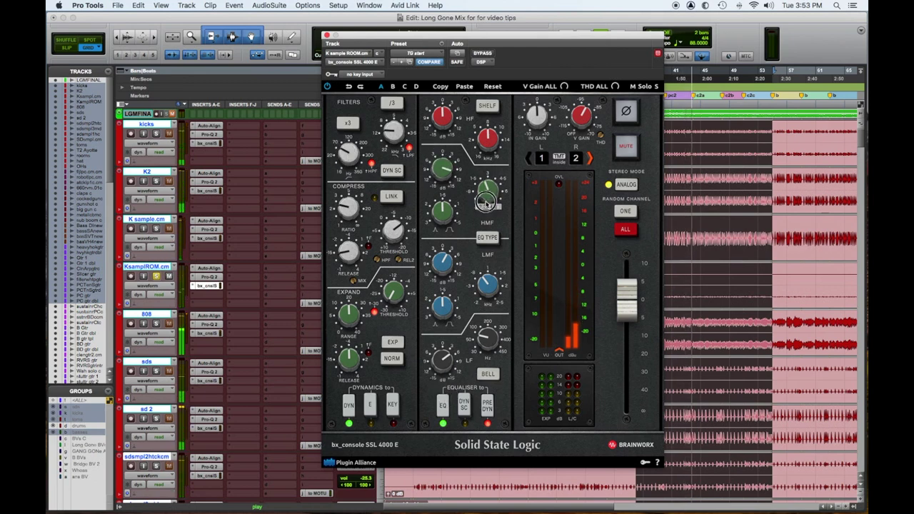
{"action": "mouse_move", "coordinate": [490, 187]}
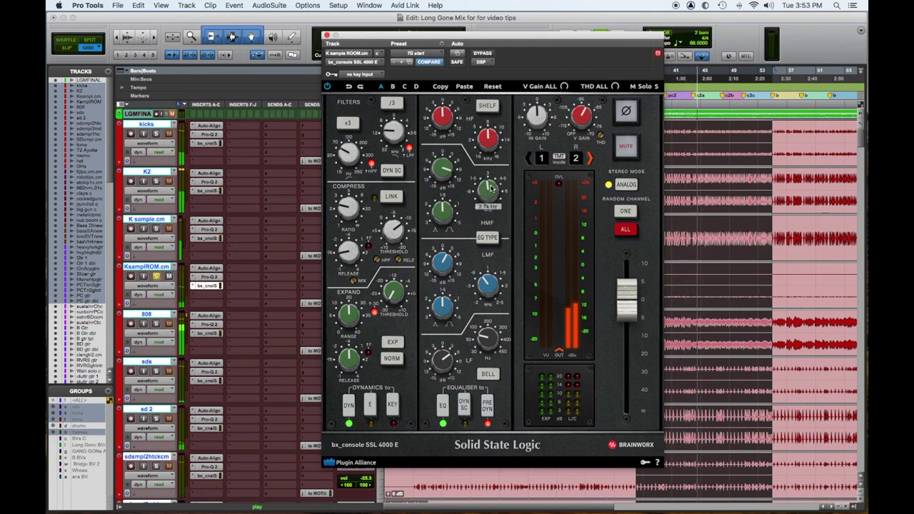
{"action": "mouse_move", "coordinate": [442, 200]}
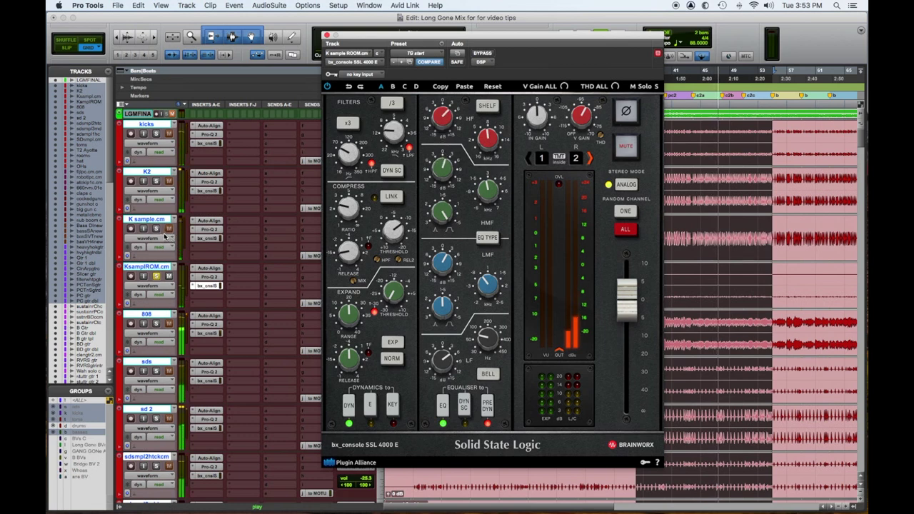
Step: Solo kicks, K2, and K sample.cm alongside K sample ROOM.cm, and compare them with their SSL strips bypassed and re-enabled
{"action": "left_click", "coordinate": [156, 229]}
{"action": "left_click", "coordinate": [156, 181]}
{"action": "left_click", "coordinate": [156, 135]}
{"action": "left_click", "coordinate": [156, 229]}
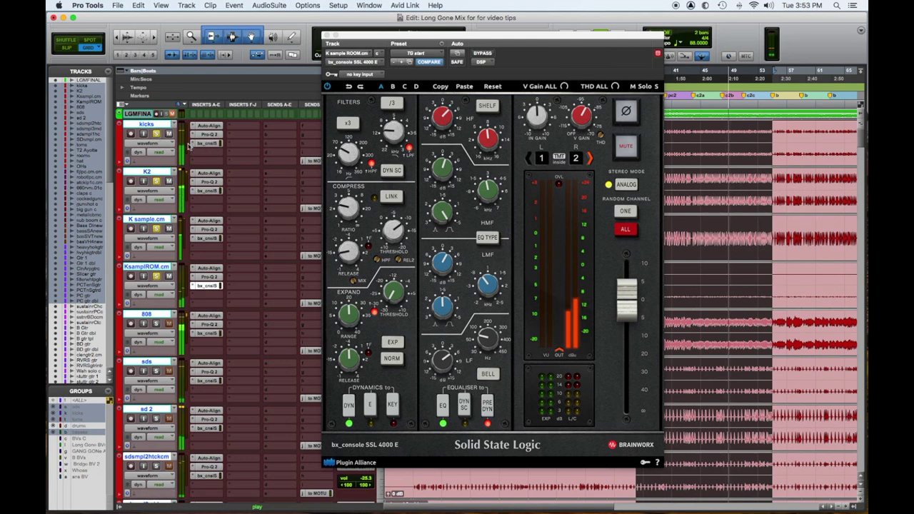
{"action": "left_click", "coordinate": [210, 239], "text": "alt+super"}
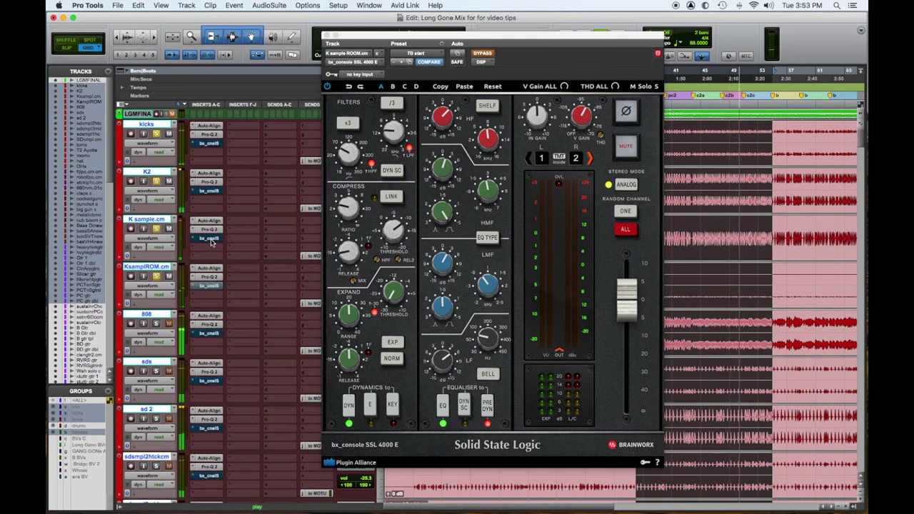
{"action": "left_click", "coordinate": [211, 239], "text": "alt+super"}
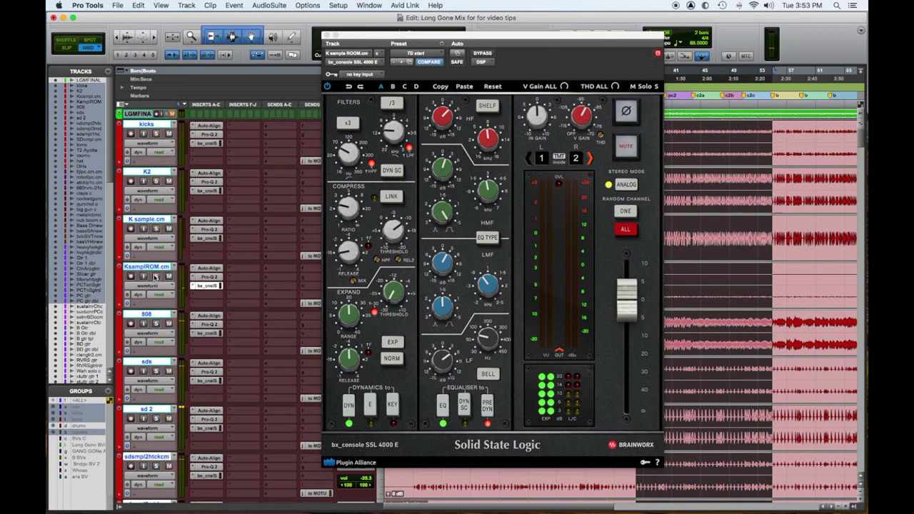
Step: Solo the 808 track, open its SSL channel strip, and boost the LMF band at a lower frequency
{"action": "left_click", "coordinate": [204, 336]}
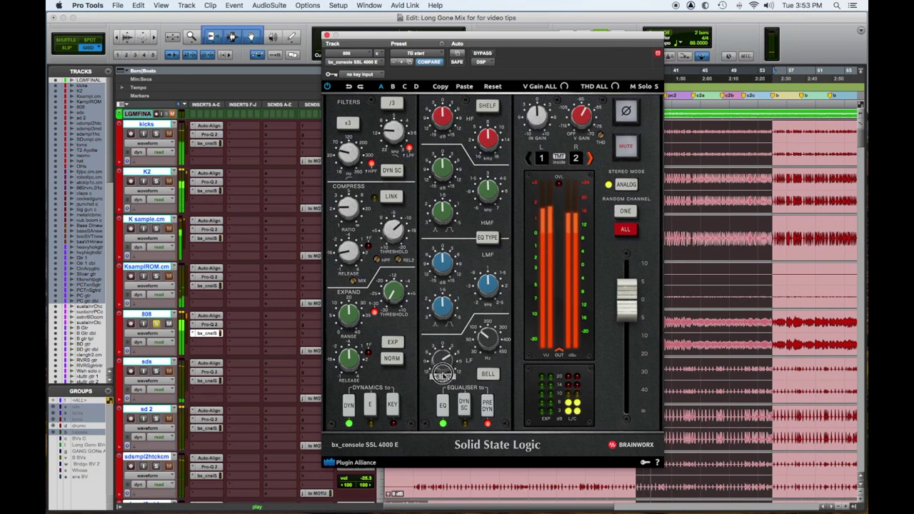
{"action": "left_click_drag", "start_coordinate": [438, 271], "coordinate": [439, 245]}
{"action": "left_click_drag", "start_coordinate": [485, 280], "coordinate": [476, 317]}
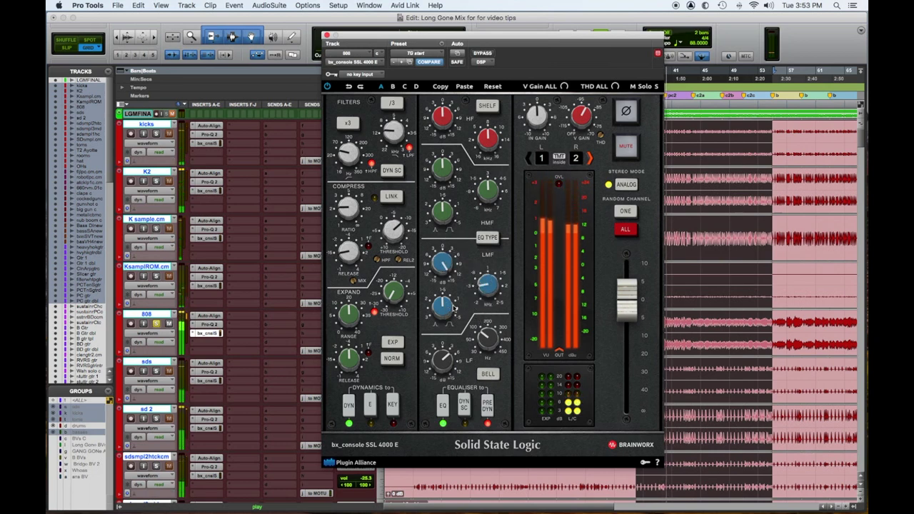
{"action": "left_click_drag", "start_coordinate": [444, 305], "coordinate": [441, 308]}
Step: Boost the 808 strip's HMF band at a lower frequency, and lengthen the expander release
{"action": "left_click_drag", "start_coordinate": [488, 207], "coordinate": [488, 209]}
{"action": "left_click_drag", "start_coordinate": [442, 171], "coordinate": [443, 172]}
{"action": "left_click_drag", "start_coordinate": [442, 206], "coordinate": [442, 205]}
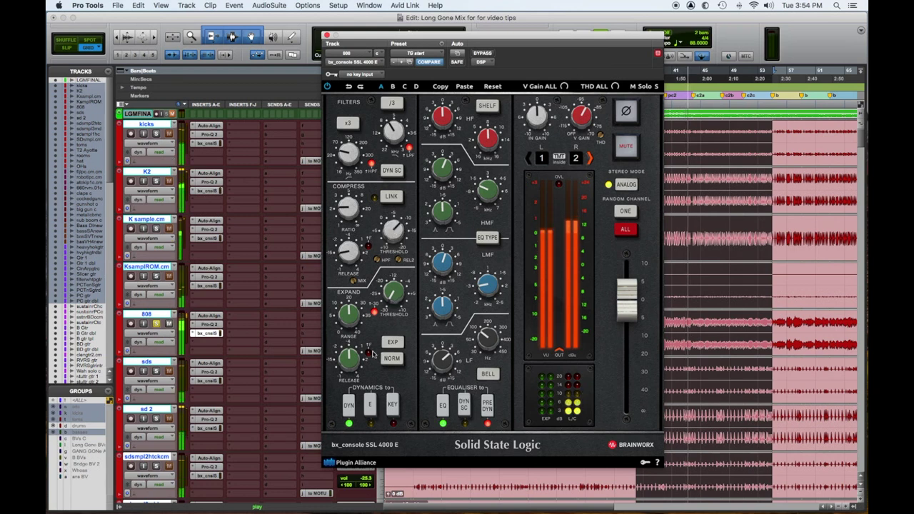
{"action": "left_click_drag", "start_coordinate": [344, 346], "coordinate": [344, 346]}
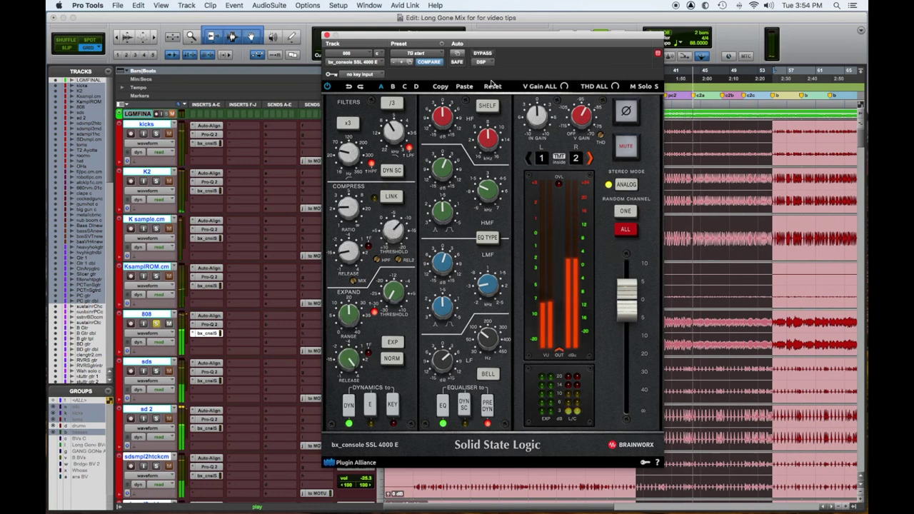
Step: Compare the 808 strip against its bypassed sound, and lower its output fader slightly
{"action": "left_click", "coordinate": [483, 54]}
{"action": "left_click", "coordinate": [482, 54]}
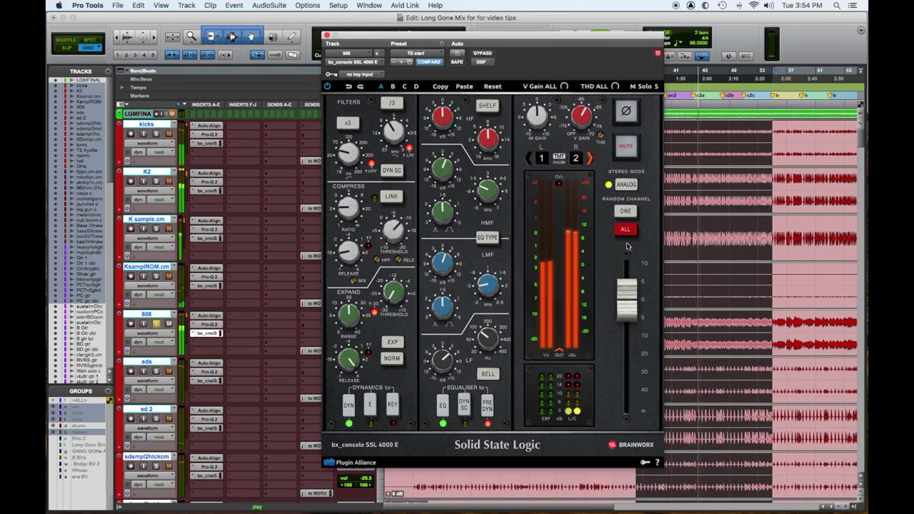
{"action": "left_click_drag", "start_coordinate": [631, 309], "coordinate": [632, 314]}
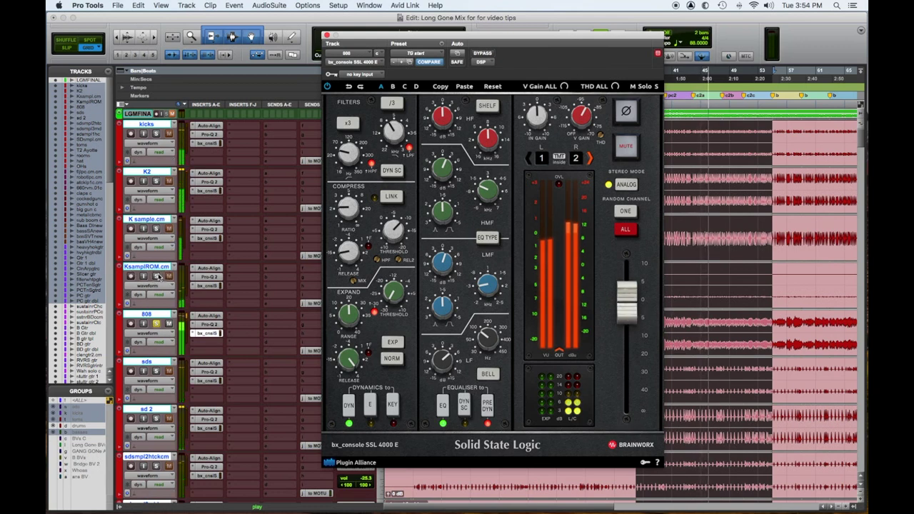
Step: Select the tracks from kicks through 808, solo them together, and restart playback
{"action": "left_click", "coordinate": [158, 277]}
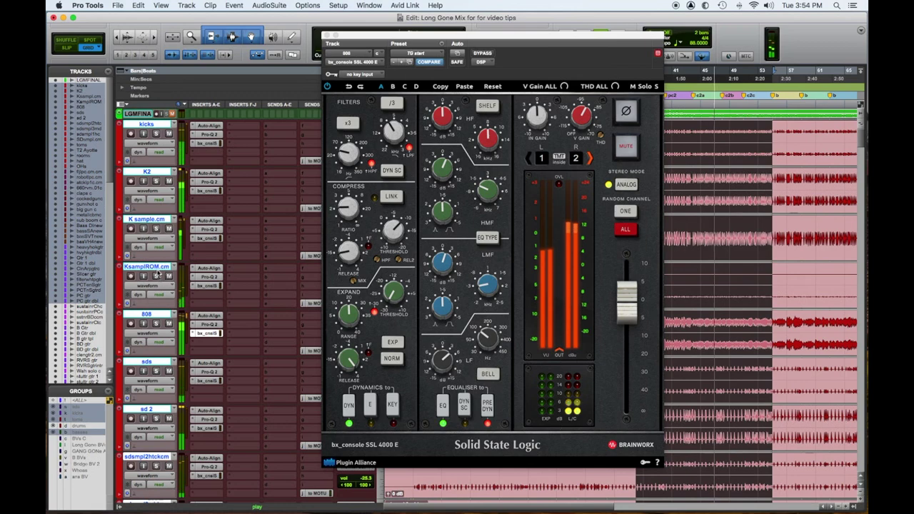
{"action": "left_click", "coordinate": [152, 315]}
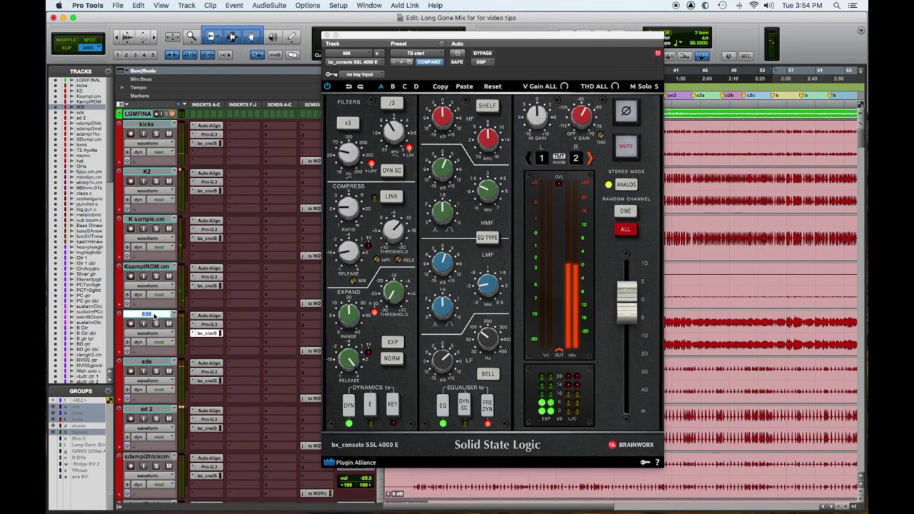
{"action": "left_click", "coordinate": [154, 126], "text": "shift"}
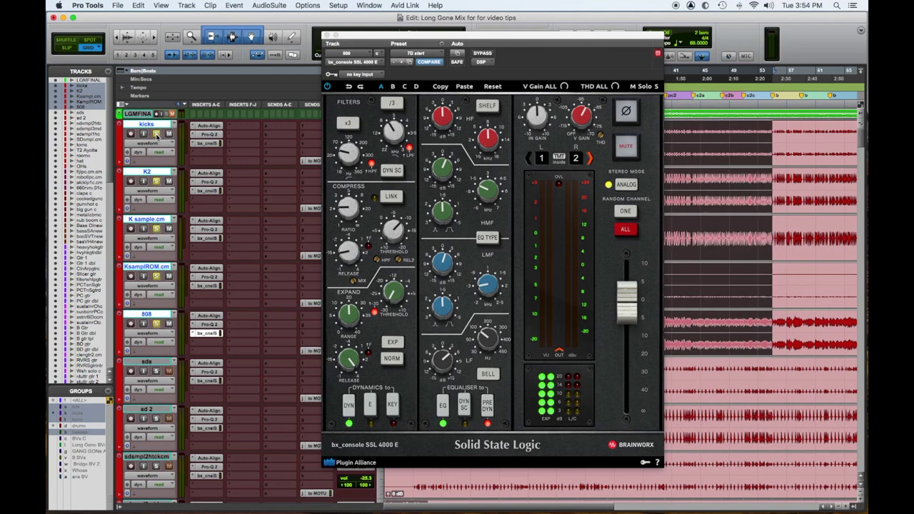
{"action": "key", "text": "space"}
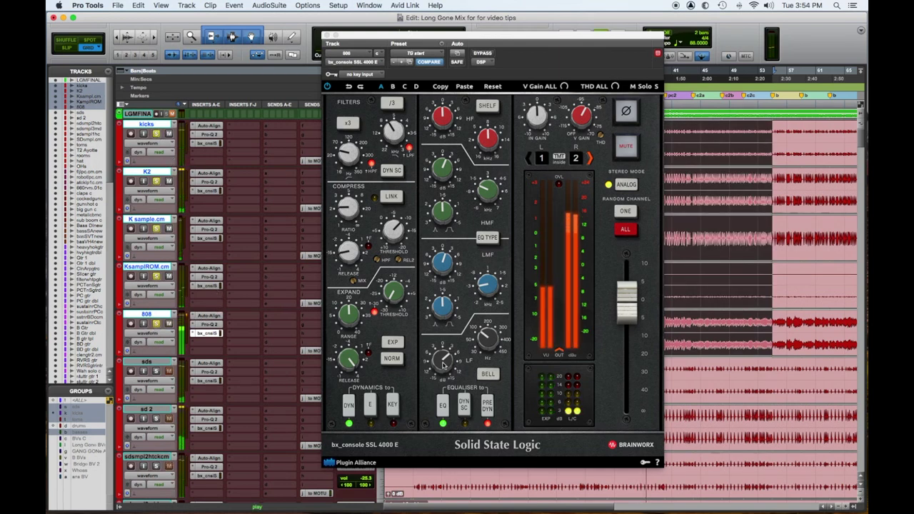
Step: Fine-tune the 808 strip's LF gain and output fader, and compare the soloed kick tracks with all their SSL strips bypassed
{"action": "left_click_drag", "start_coordinate": [437, 364], "coordinate": [440, 367]}
{"action": "left_click_drag", "start_coordinate": [625, 314], "coordinate": [624, 315]}
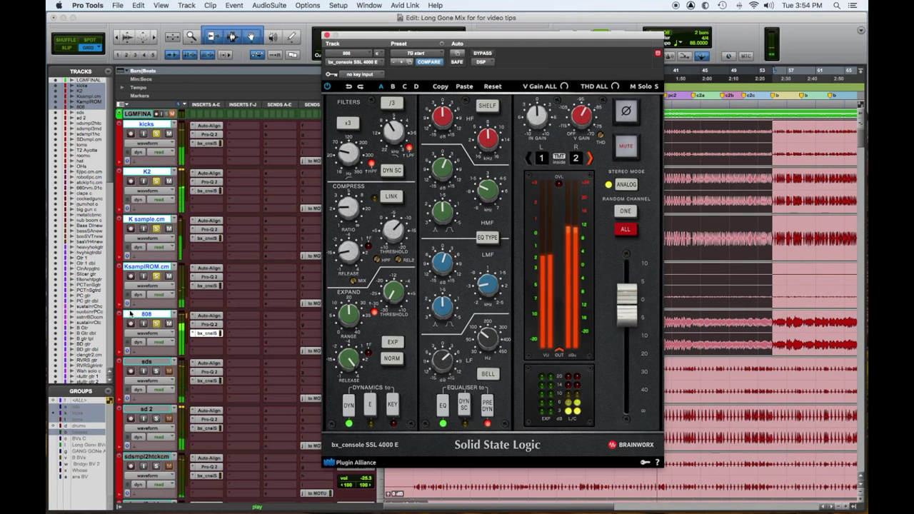
{"action": "left_click", "coordinate": [211, 334], "text": "alt+super"}
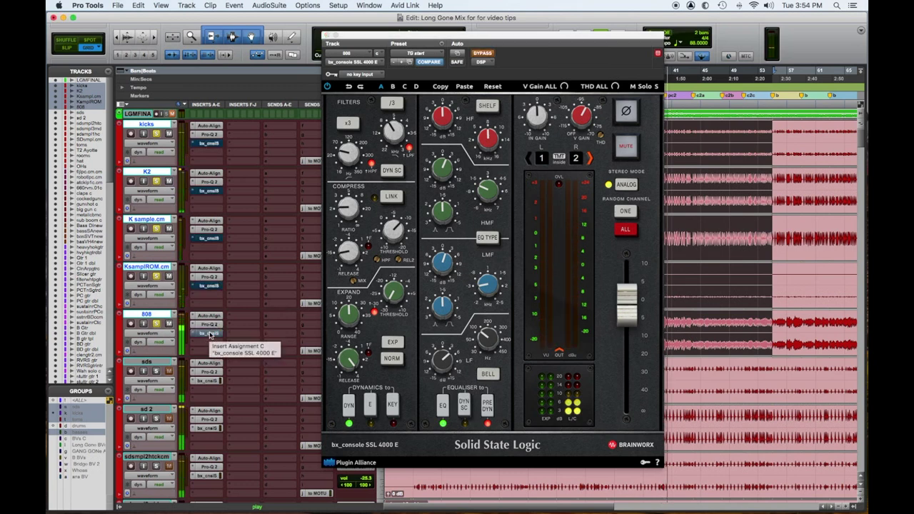
{"action": "left_click", "coordinate": [211, 334], "text": "alt+super"}
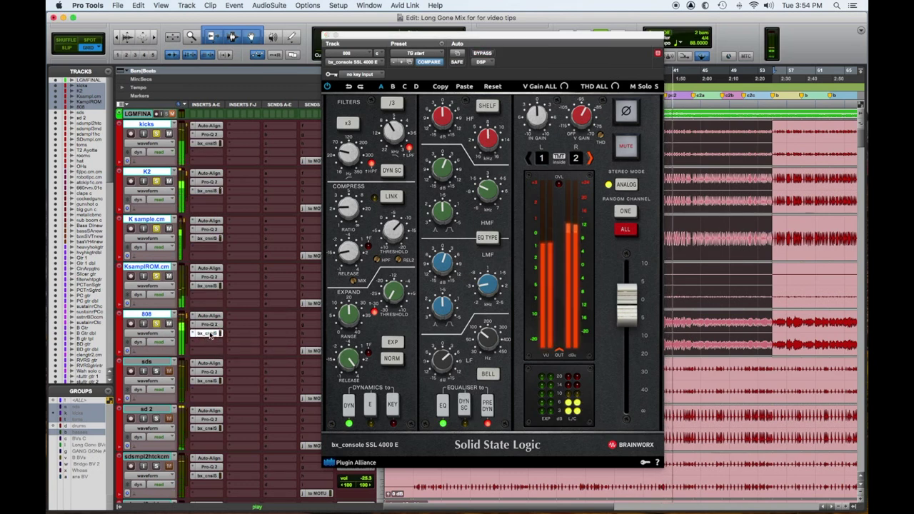
{"action": "left_click", "coordinate": [210, 334], "text": "alt+super"}
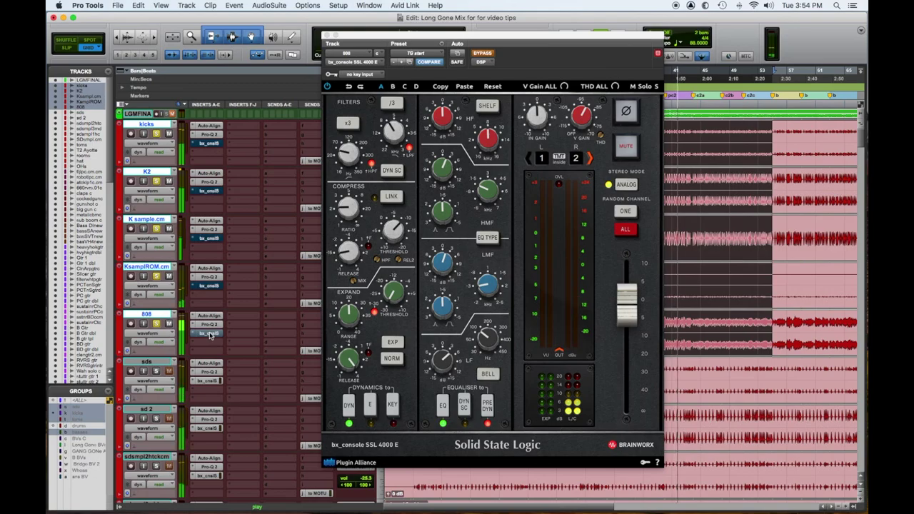
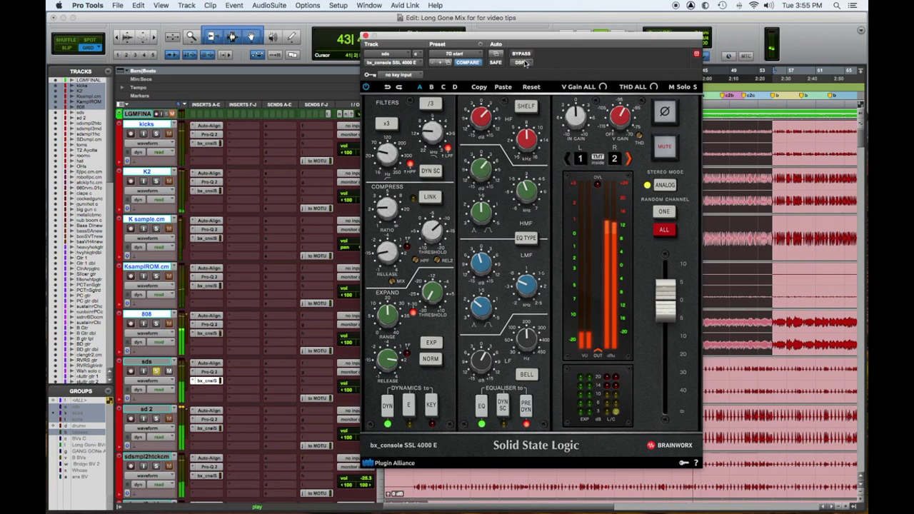
Step: Compare the sds strip against its bypassed sound, and lower its output fader slightly
{"action": "left_click", "coordinate": [523, 54]}
{"action": "left_click", "coordinate": [524, 54]}
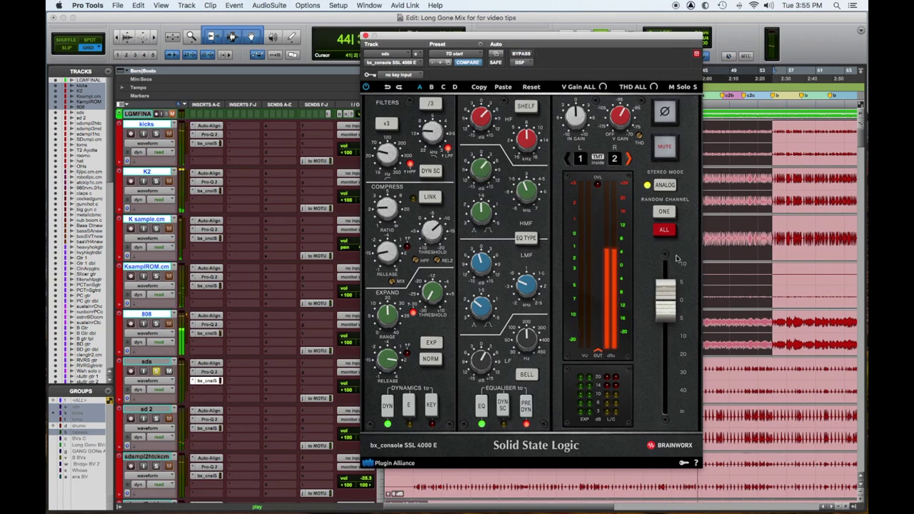
{"action": "left_click_drag", "start_coordinate": [663, 305], "coordinate": [662, 307]}
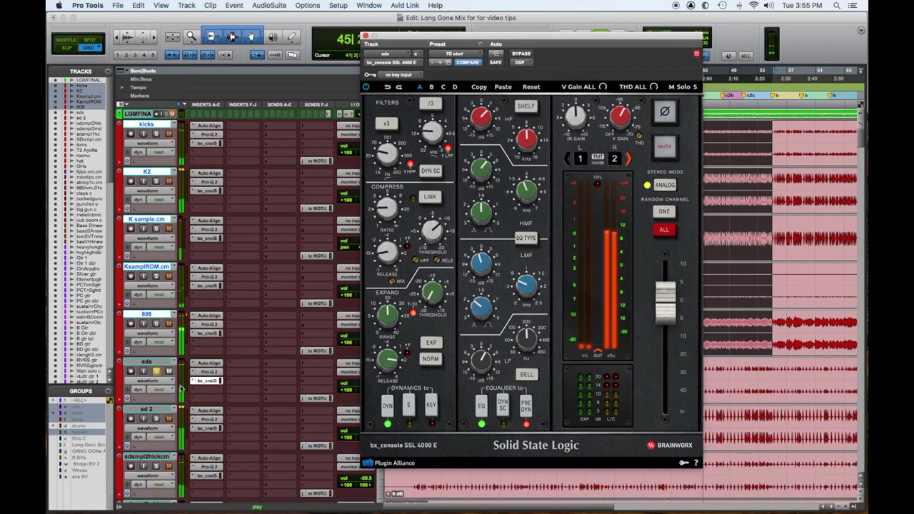
Step: Solo the sd 2 track instead of sds, open its SSL channel strip, and switch the LF band to bell
{"action": "left_click", "coordinate": [157, 418]}
{"action": "left_click", "coordinate": [156, 371]}
{"action": "left_click", "coordinate": [207, 428]}
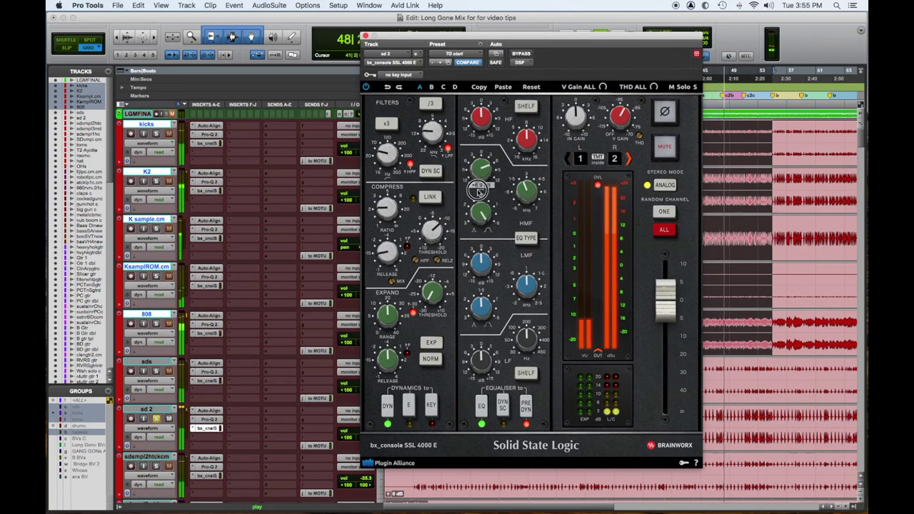
{"action": "left_click", "coordinate": [525, 373]}
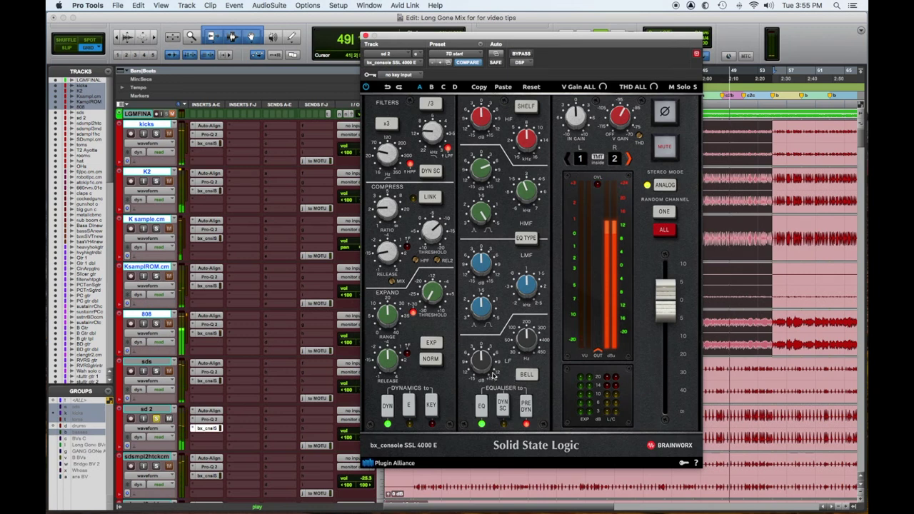
Step: Boost the LF and LMF gains on the sd 2 strip, and lower the LMF frequency
{"action": "mouse_move", "coordinate": [485, 354]}
{"action": "left_click_drag", "start_coordinate": [486, 355], "coordinate": [489, 336]}
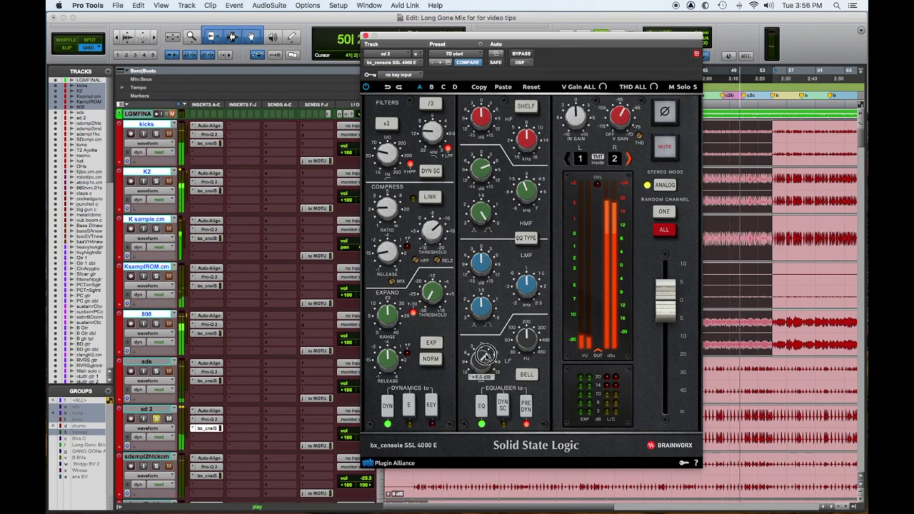
{"action": "left_click_drag", "start_coordinate": [480, 276], "coordinate": [483, 250]}
{"action": "left_click_drag", "start_coordinate": [523, 288], "coordinate": [516, 303]}
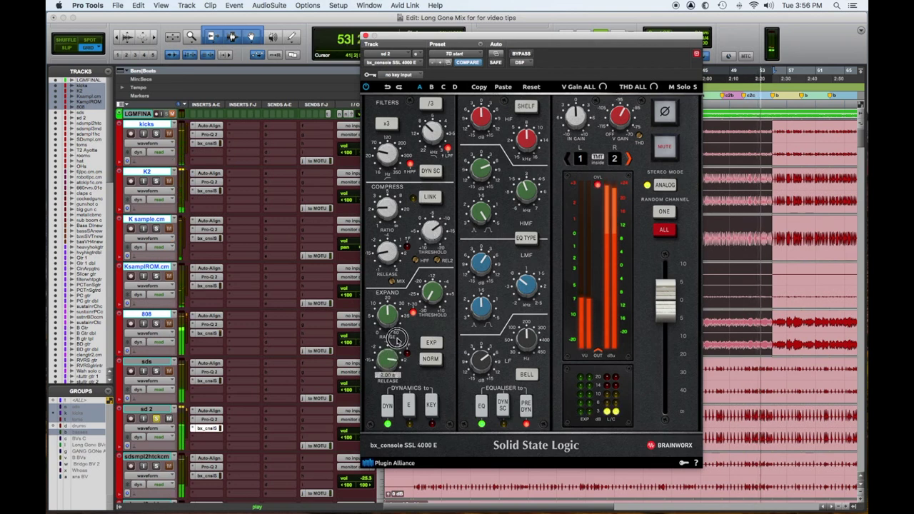
Step: Compare the sd 2 strip against its bypassed sound, and lower its output fader
{"action": "left_click", "coordinate": [520, 54]}
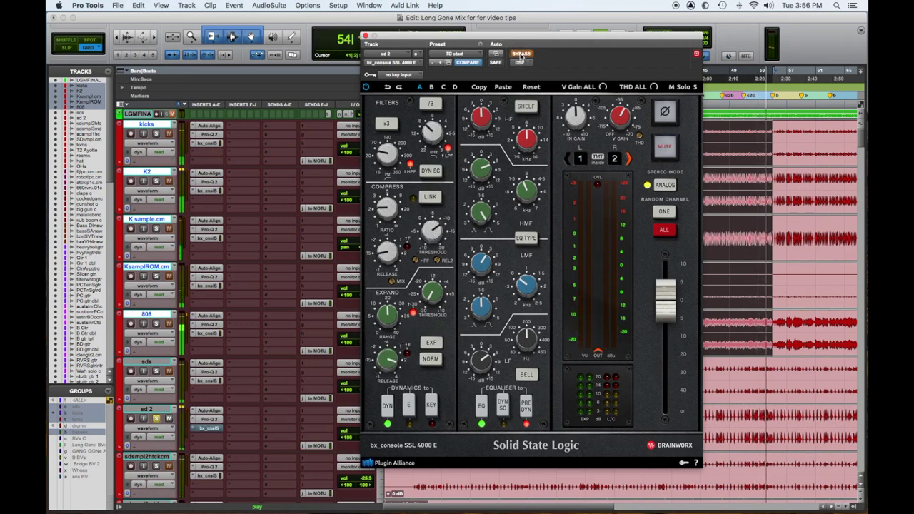
{"action": "left_click", "coordinate": [520, 55]}
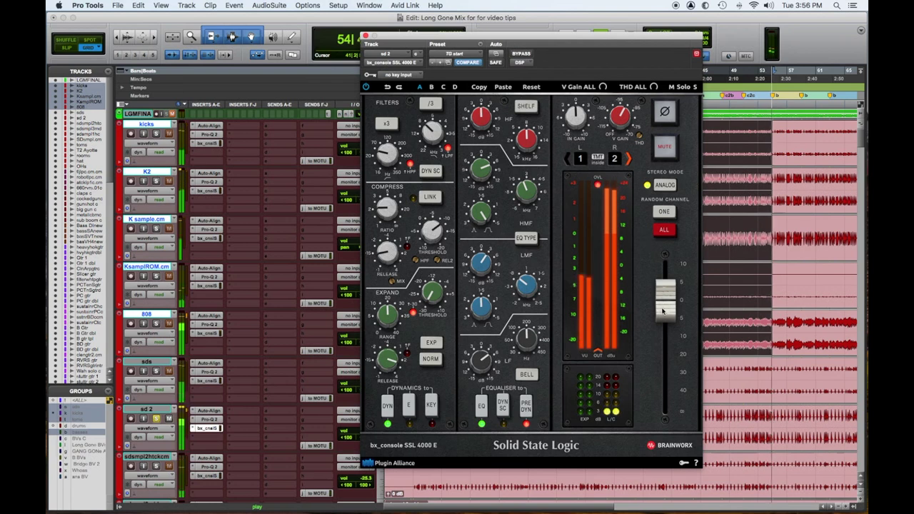
{"action": "left_click_drag", "start_coordinate": [664, 304], "coordinate": [663, 312]}
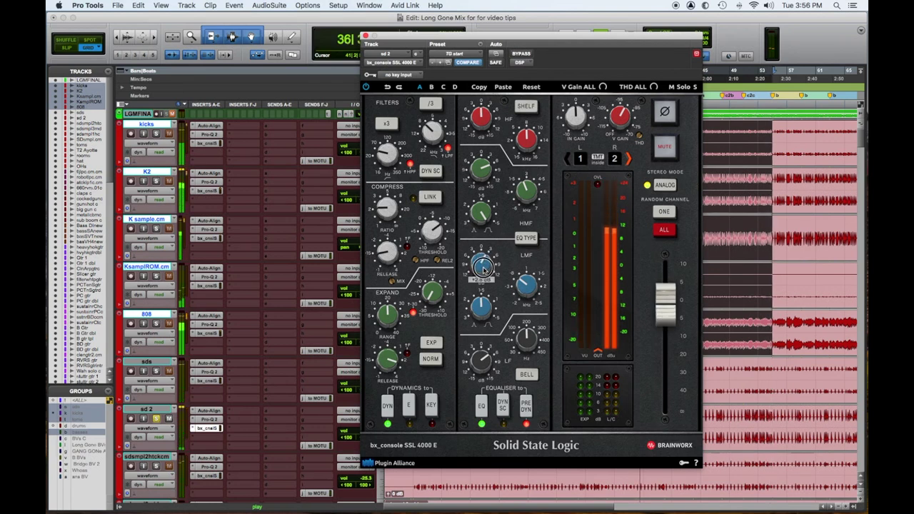
Step: Reduce the HMF boost and raise the HF gain on the sd 2 strip, and solo sds alongside it
{"action": "left_click_drag", "start_coordinate": [476, 174], "coordinate": [478, 179]}
{"action": "left_click_drag", "start_coordinate": [481, 119], "coordinate": [483, 104]}
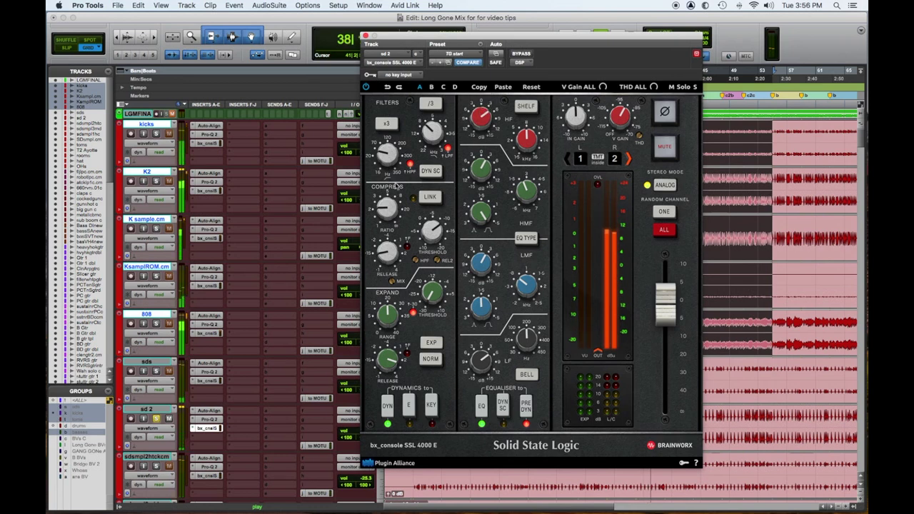
{"action": "left_click", "coordinate": [156, 372]}
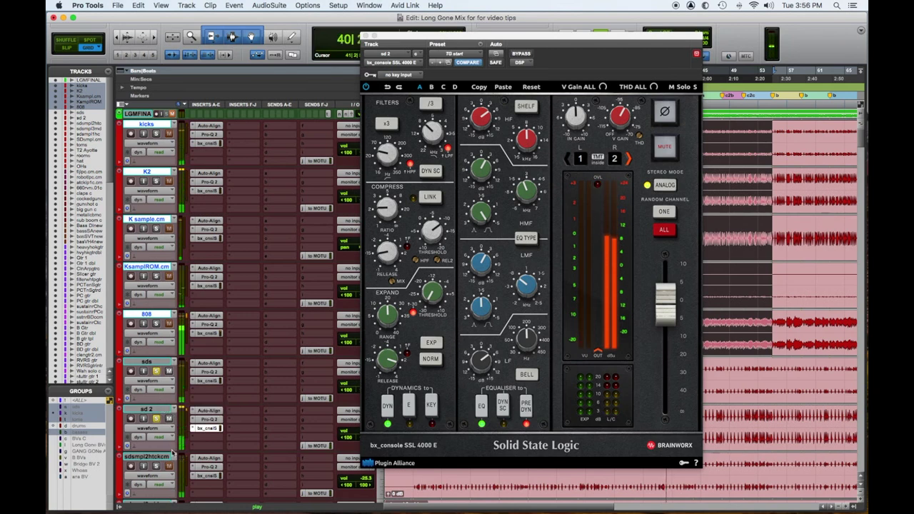
Step: Solo the sd smpl 2 hi attack.cm track, open its SSL strip, and sweep gain and frequency on the LMF and HMF bands
{"action": "left_click", "coordinate": [211, 476]}
{"action": "left_click_drag", "start_coordinate": [483, 269], "coordinate": [490, 225]}
{"action": "left_click_drag", "start_coordinate": [519, 287], "coordinate": [478, 305]}
{"action": "left_click_drag", "start_coordinate": [479, 173], "coordinate": [479, 153]}
{"action": "left_click_drag", "start_coordinate": [526, 197], "coordinate": [480, 173]}
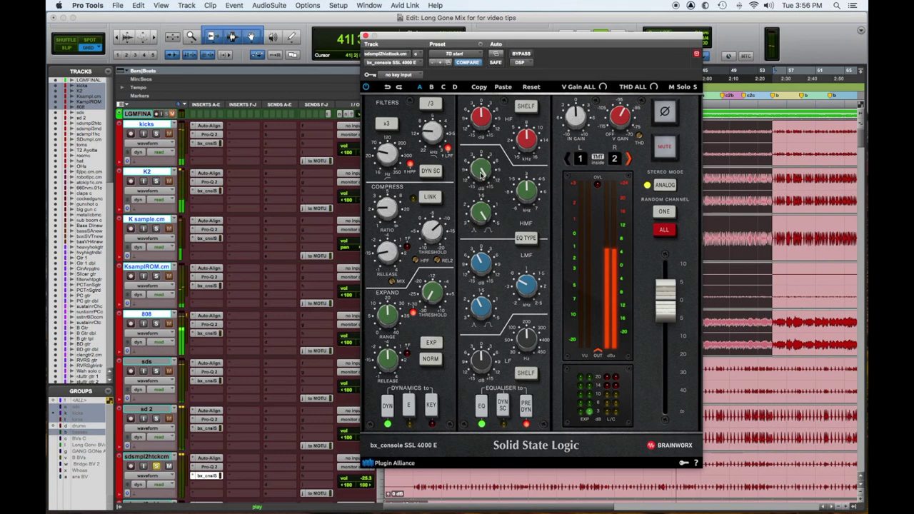
Step: Boost the sd smpl 2 hi attack.cm strip's HF band moderately as a lower-frequency bell, switch LF to bell, and try its gain
{"action": "left_click_drag", "start_coordinate": [530, 141], "coordinate": [529, 152]}
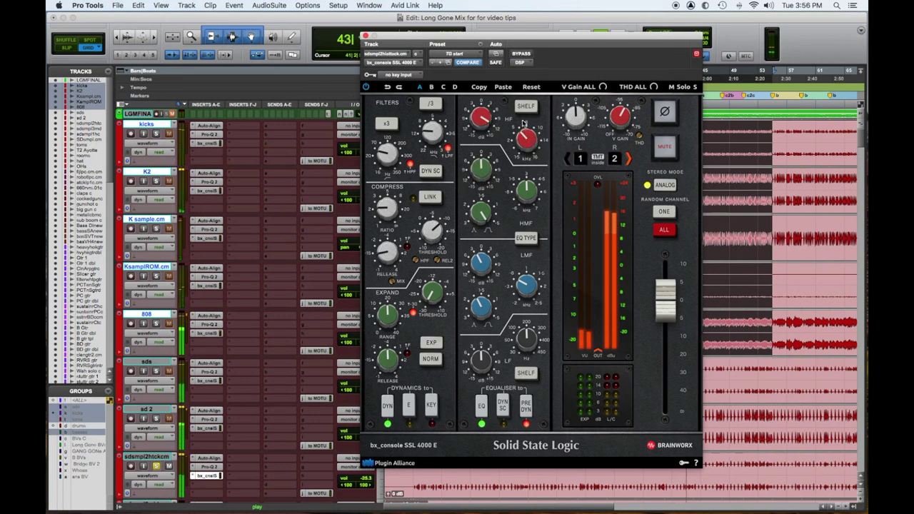
{"action": "left_click", "coordinate": [526, 108]}
{"action": "left_click_drag", "start_coordinate": [484, 123], "coordinate": [485, 152]}
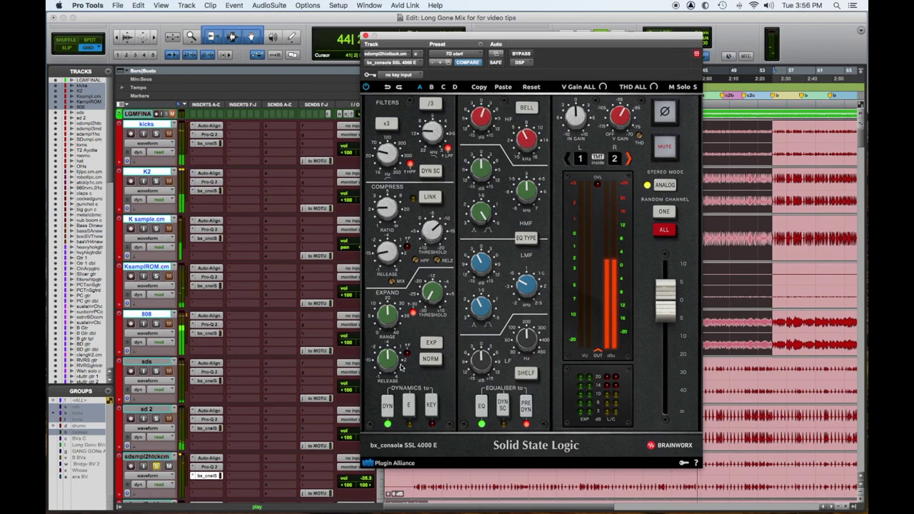
{"action": "left_click", "coordinate": [525, 373]}
{"action": "left_click_drag", "start_coordinate": [481, 359], "coordinate": [480, 404]}
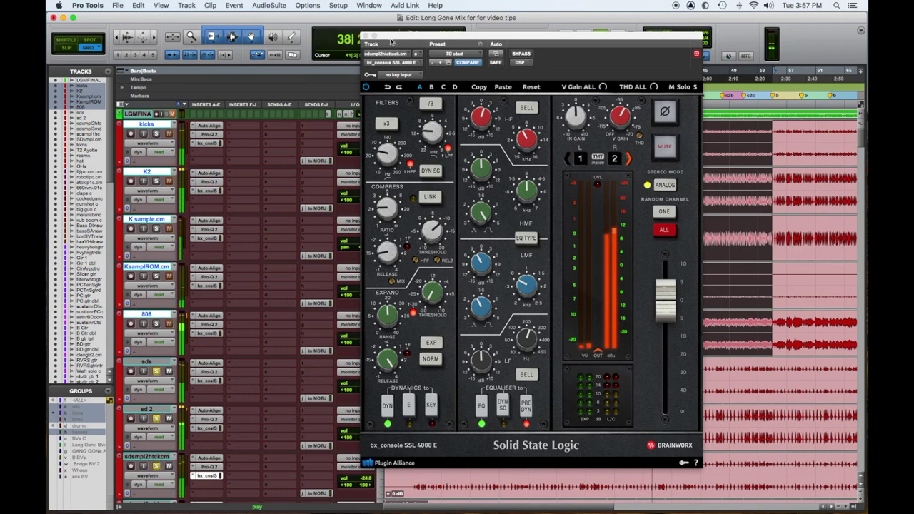
Step: Close the SSL channel strip window and stop playback
{"action": "left_click", "coordinate": [365, 35]}
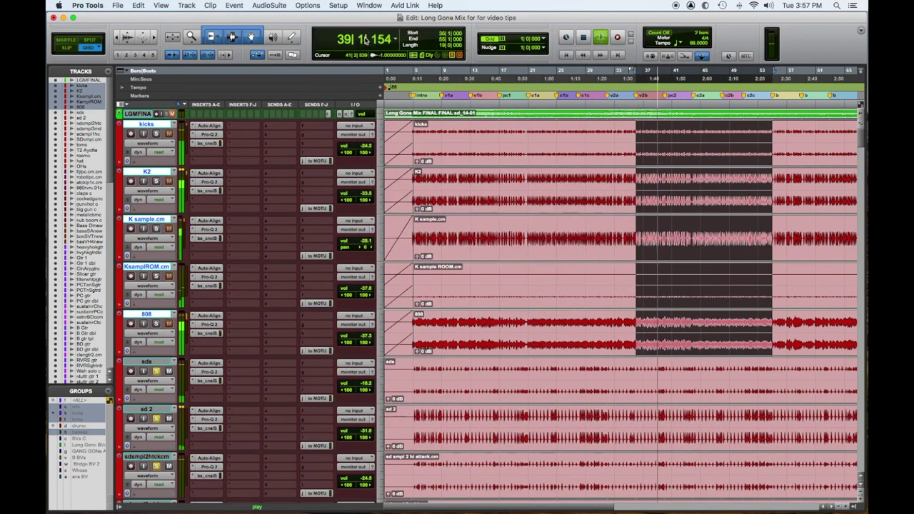
{"action": "key", "text": "space"}
{"action": "scroll", "coordinate": [309, 283], "scroll_direction": "down", "scroll_amount": 5}
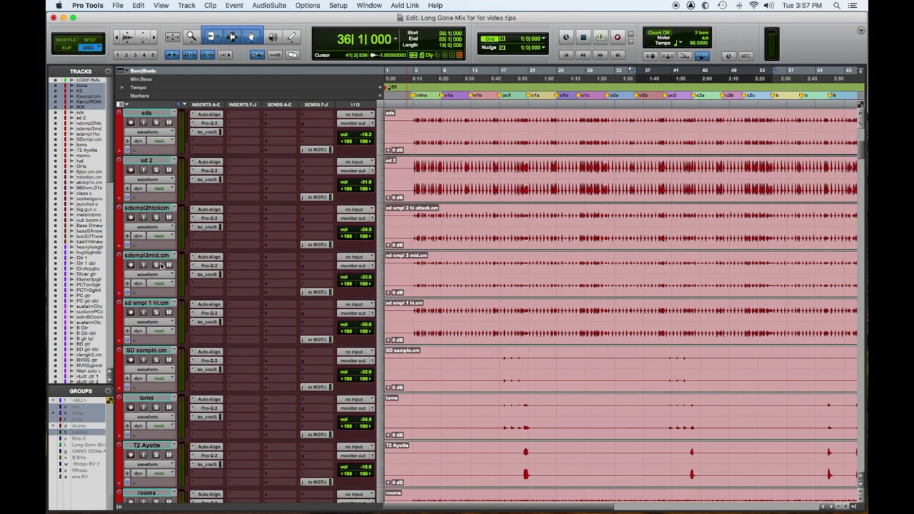
Step: Open the soloed sd smpl 3 mid.cm track's SSL strip during playback, switch LF to bell, and boost its LF and LMF bands
{"action": "left_click", "coordinate": [209, 275]}
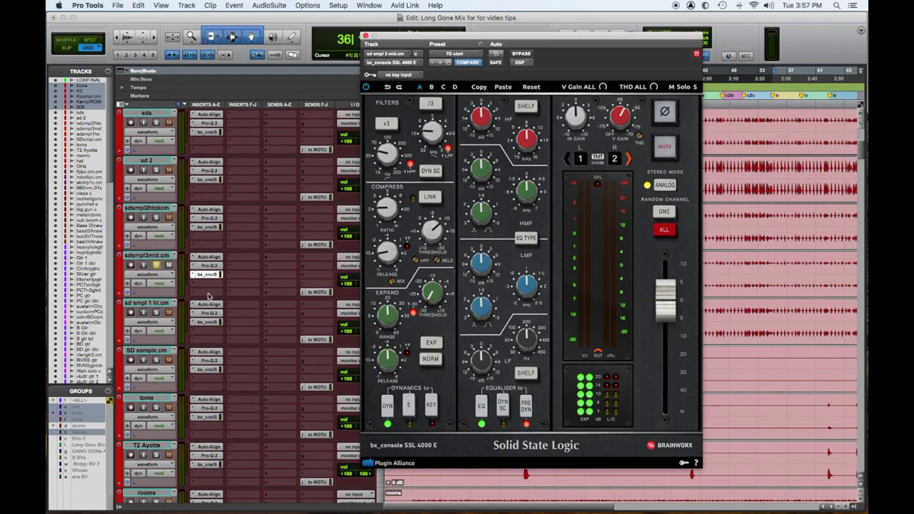
{"action": "key", "text": "space"}
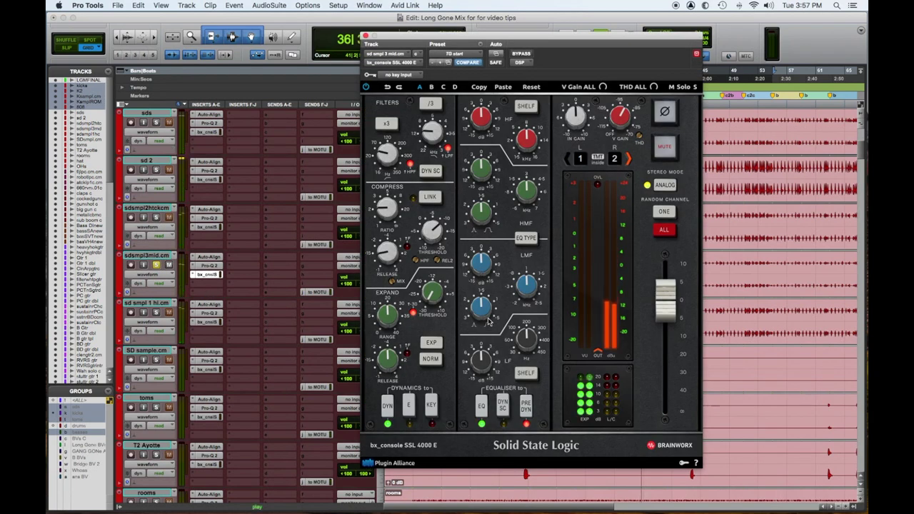
{"action": "left_click", "coordinate": [532, 375]}
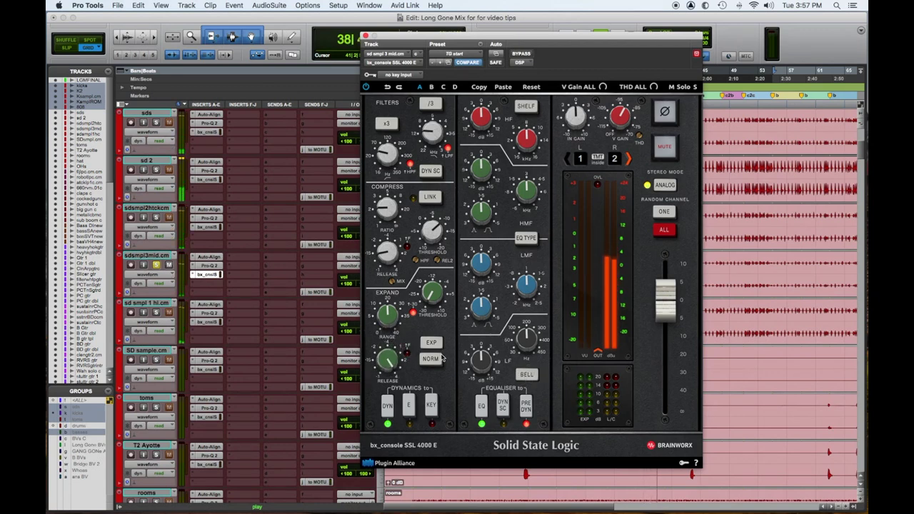
{"action": "left_click_drag", "start_coordinate": [486, 366], "coordinate": [517, 339]}
{"action": "left_click_drag", "start_coordinate": [472, 268], "coordinate": [493, 244]}
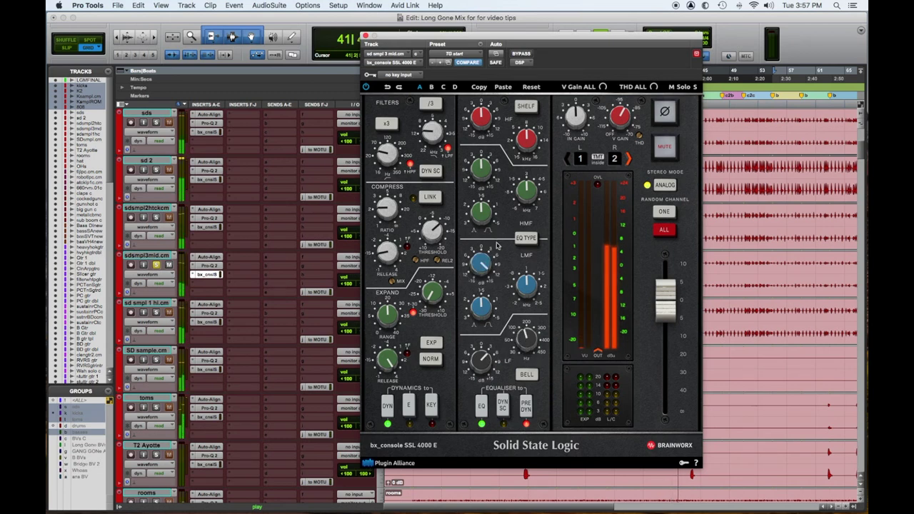
{"action": "left_click_drag", "start_coordinate": [523, 298], "coordinate": [486, 289]}
Step: Boost the HMF and HF gains on the sd smpl 3 mid.cm strip and adjust its compressor ratio slightly
{"action": "mouse_move", "coordinate": [487, 176]}
{"action": "left_mouse_down"}
{"action": "mouse_move", "coordinate": [484, 158]}
{"action": "mouse_move", "coordinate": [479, 191]}
{"action": "left_mouse_up"}
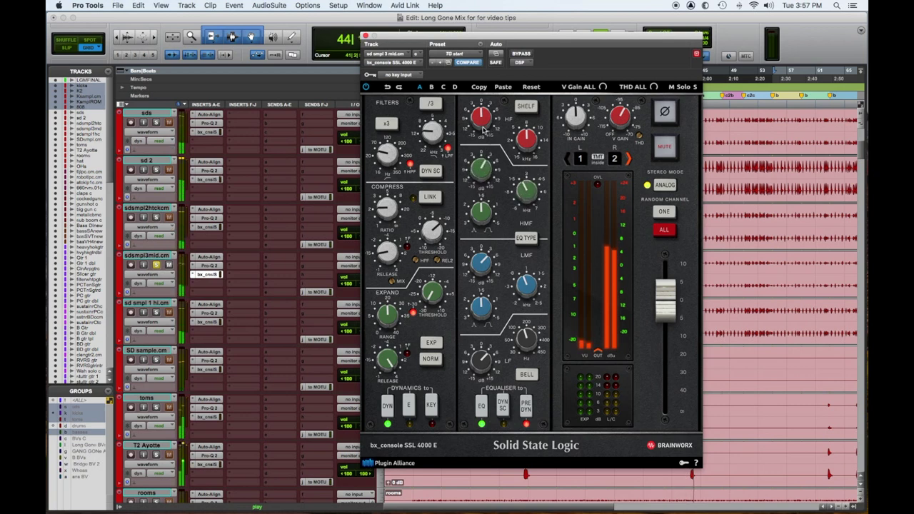
{"action": "left_click_drag", "start_coordinate": [483, 115], "coordinate": [483, 114]}
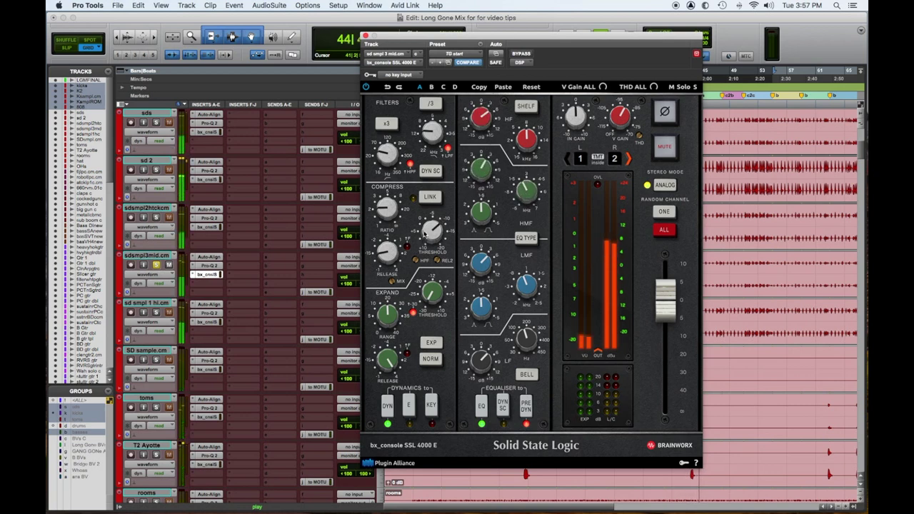
{"action": "left_click_drag", "start_coordinate": [390, 215], "coordinate": [389, 205]}
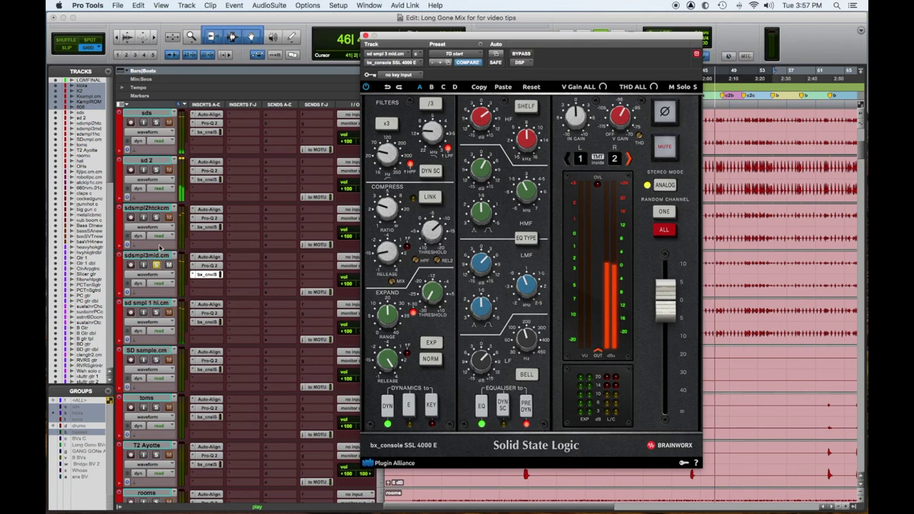
Step: Solo the sd smpl 2 hi attack.cm, sd 2 and sds tracks alongside sd smpl 3 mid.cm
{"action": "left_click", "coordinate": [157, 217]}
{"action": "left_click", "coordinate": [157, 169]}
{"action": "left_click", "coordinate": [156, 122]}
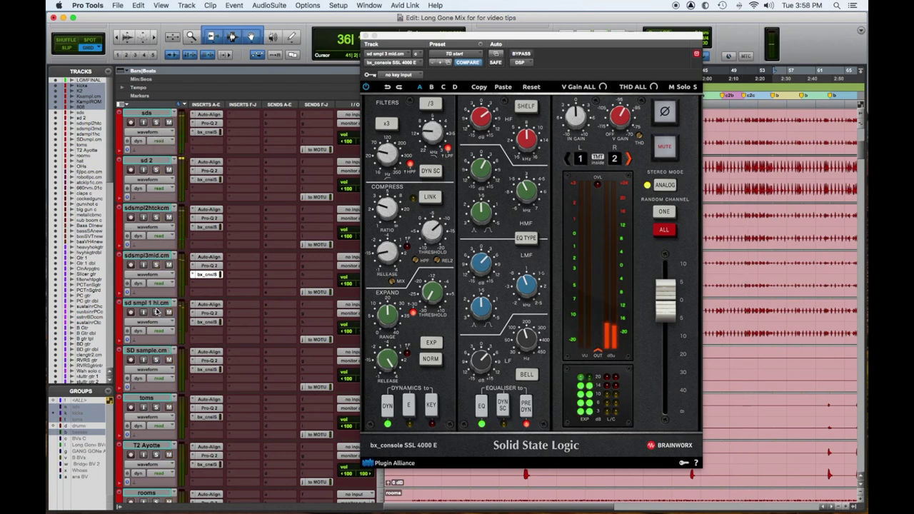
Step: Open the sd smpl 1 hi.cm SSL strip, give HMF a moderate boost at a higher frequency, and raise HF gain slightly
{"action": "left_click", "coordinate": [208, 322]}
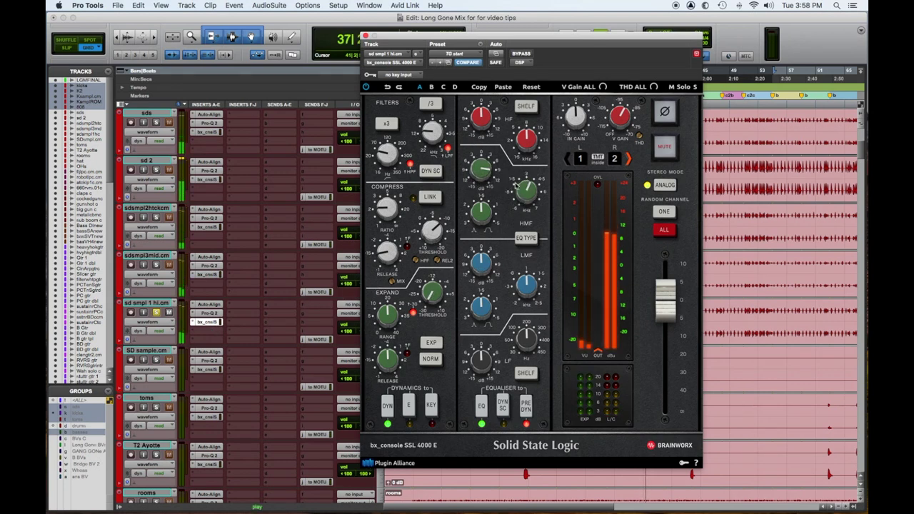
{"action": "left_click_drag", "start_coordinate": [481, 185], "coordinate": [481, 190]}
{"action": "mouse_move", "coordinate": [481, 118]}
{"action": "left_mouse_down"}
{"action": "mouse_move", "coordinate": [481, 97]}
{"action": "mouse_move", "coordinate": [480, 119]}
{"action": "left_mouse_up"}
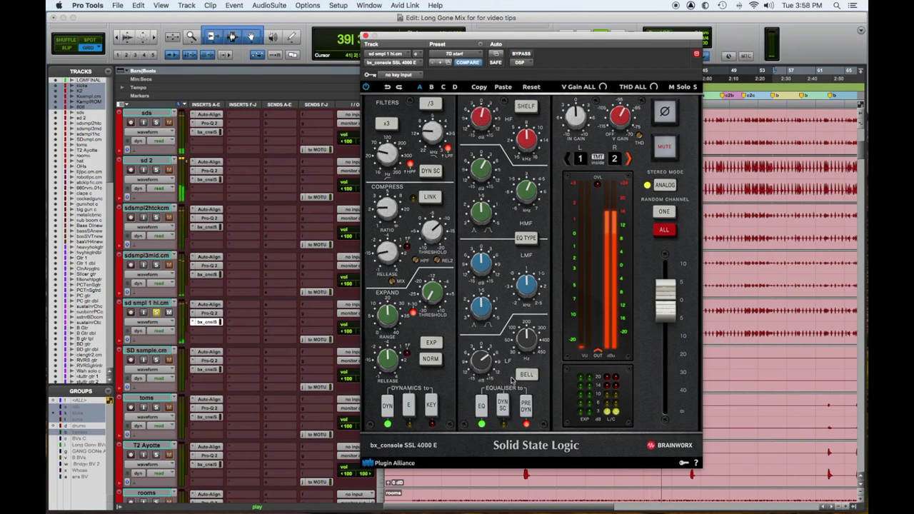
Step: Reduce the sd smpl 1 hi.cm strip's LF to a slight shelf boost, and set LMF to a small, lower-frequency cut with adjusted Q
{"action": "left_click_drag", "start_coordinate": [487, 368], "coordinate": [483, 385]}
{"action": "left_click_drag", "start_coordinate": [487, 262], "coordinate": [493, 239]}
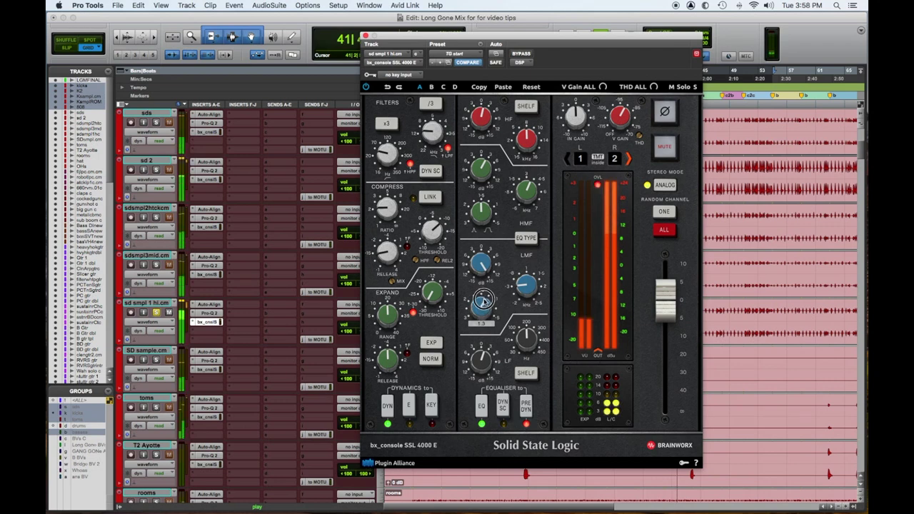
{"action": "left_click_drag", "start_coordinate": [481, 321], "coordinate": [481, 325]}
{"action": "left_click_drag", "start_coordinate": [482, 266], "coordinate": [483, 308]}
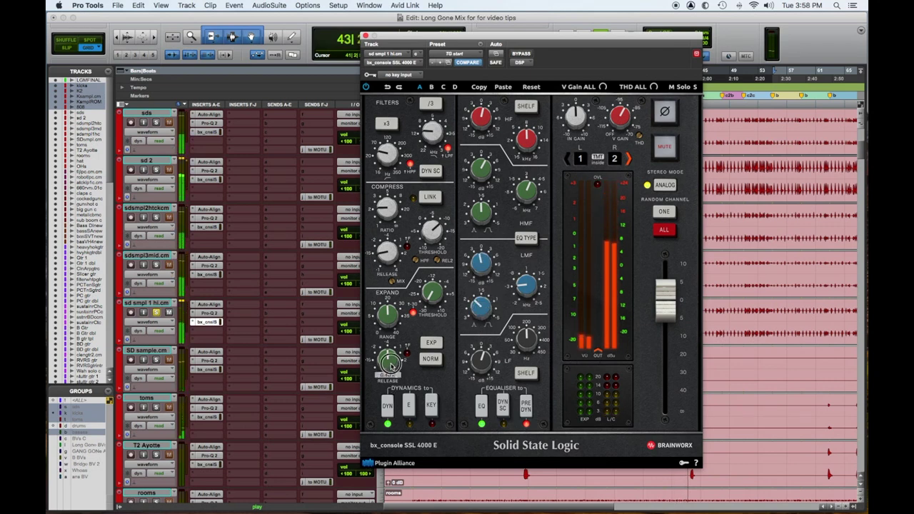
Step: Solo sd smpl 3 mid.cm, sd smpl 2 hi attack.cm, sd 2 and sds alongside sd smpl 1 hi.cm
{"action": "left_click", "coordinate": [155, 265]}
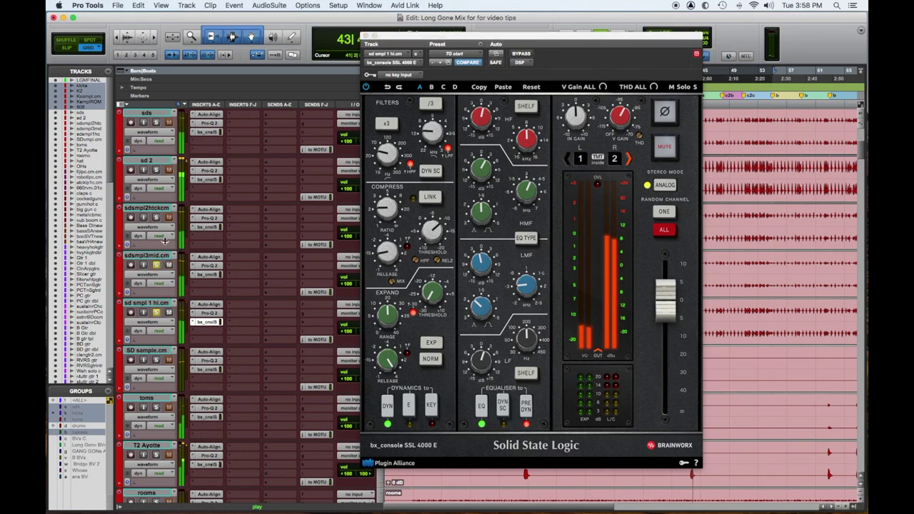
{"action": "left_click", "coordinate": [155, 217]}
{"action": "left_click", "coordinate": [157, 122]}
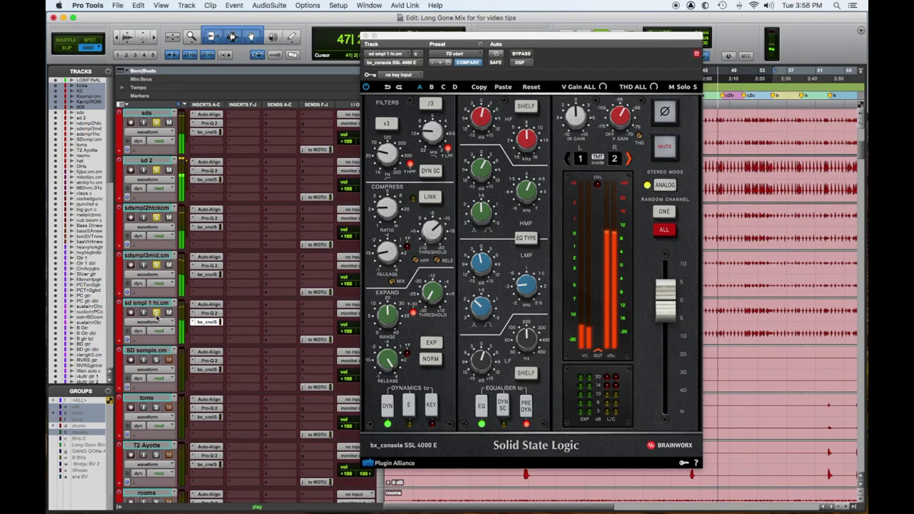
Step: Open the SD sample.cm SSL strip, select the tracks from sd 2 through toms, and play the soloed snares from bar 42
{"action": "left_click", "coordinate": [207, 370]}
{"action": "mouse_move", "coordinate": [268, 364]}
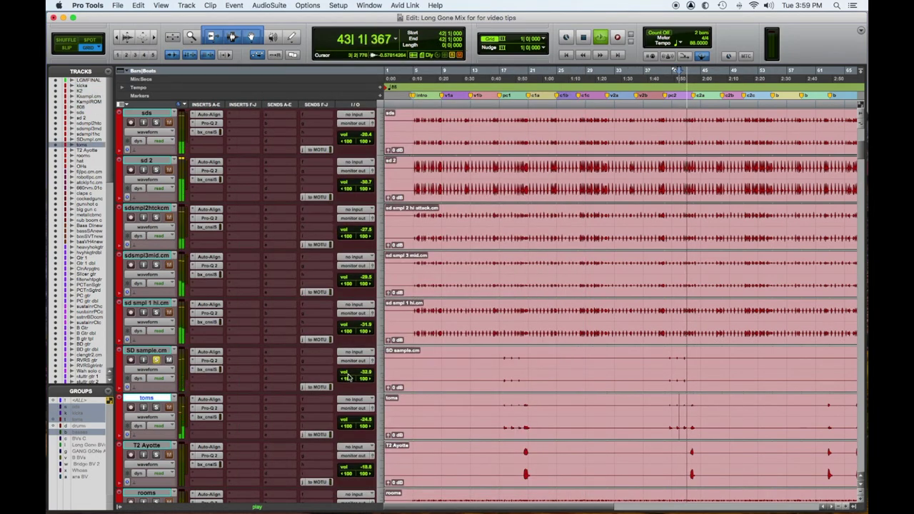
{"action": "key", "text": "space"}
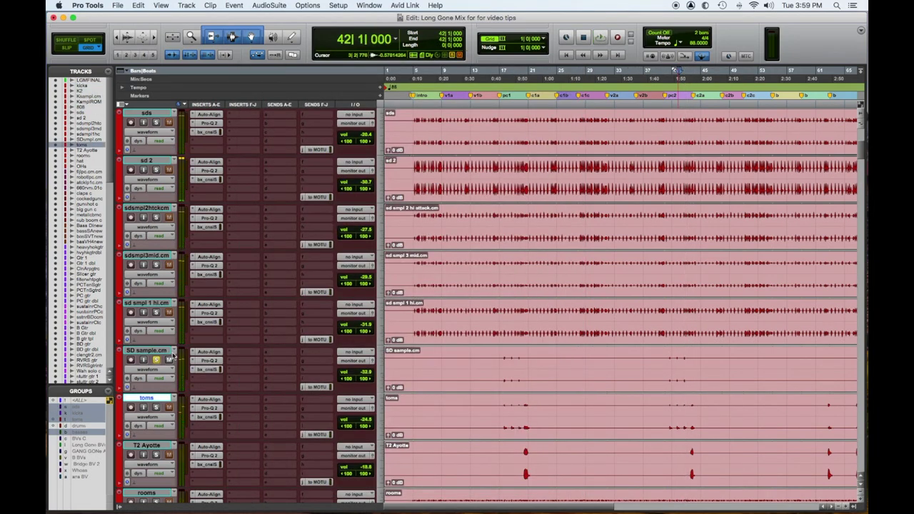
{"action": "left_click", "coordinate": [156, 161], "text": "shift"}
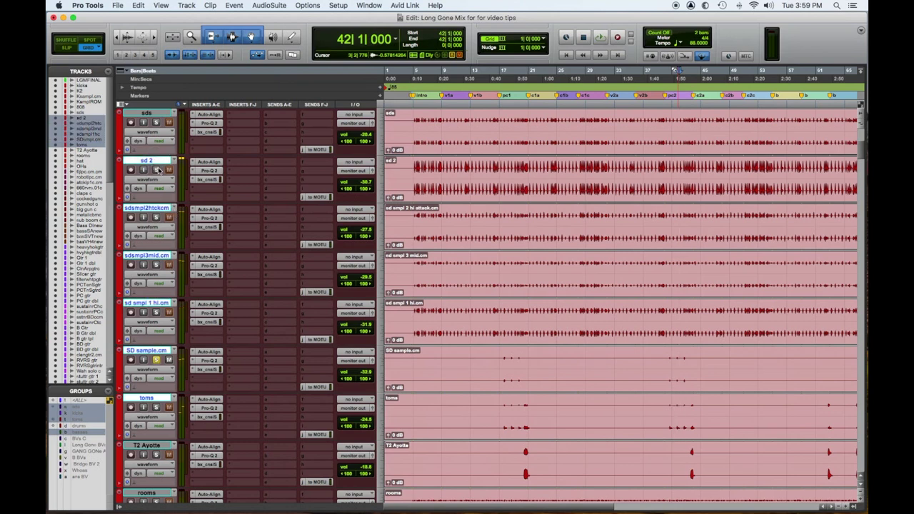
{"action": "key", "text": "space"}
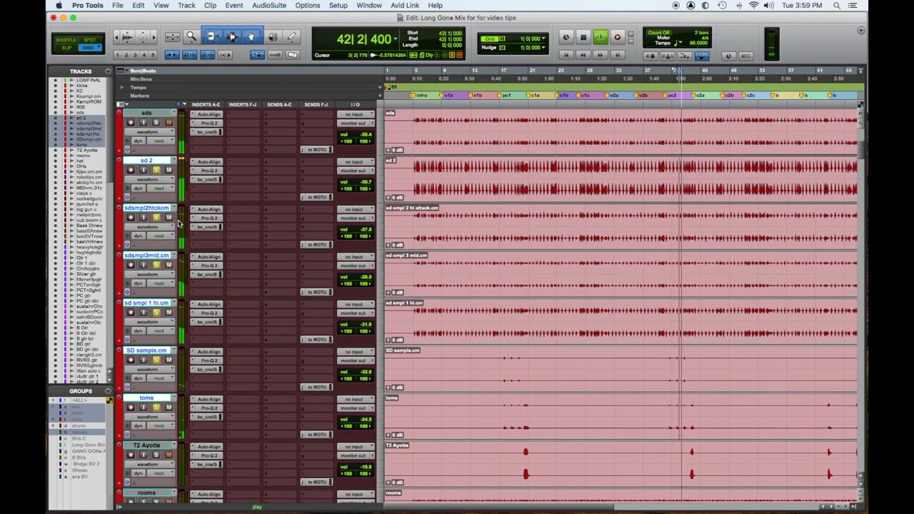
Step: Compare the snare tracks with their SSL strips bypassed and with Auto-Align, Pro-Q 2 and SSL all bypassed, re-enabling the inserts after each comparison
{"action": "left_click", "coordinate": [211, 370], "text": "alt+shift+super"}
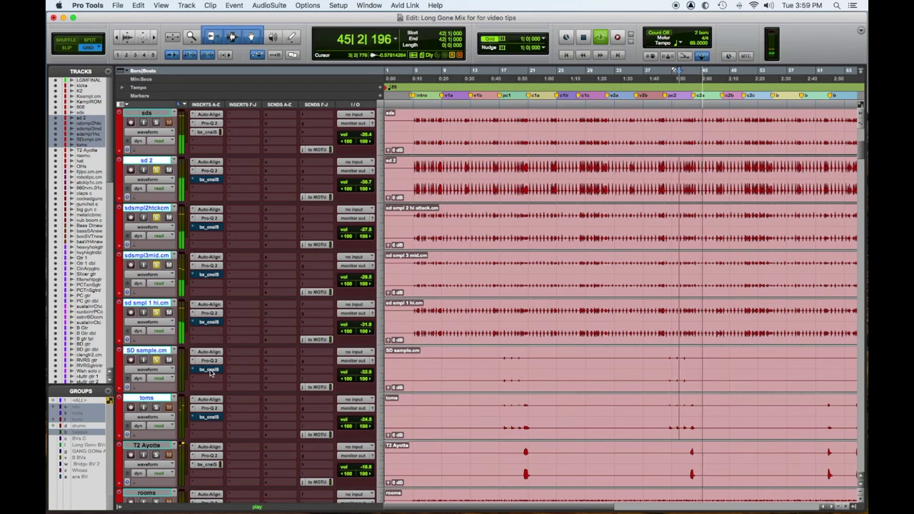
{"action": "left_click", "coordinate": [209, 369], "text": "super"}
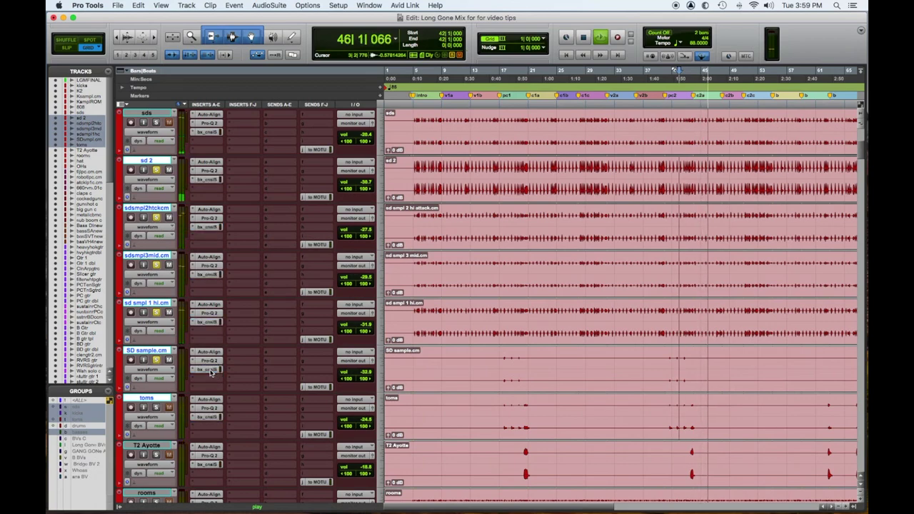
{"action": "scroll", "coordinate": [230, 348], "scroll_direction": "up", "scroll_amount": 4}
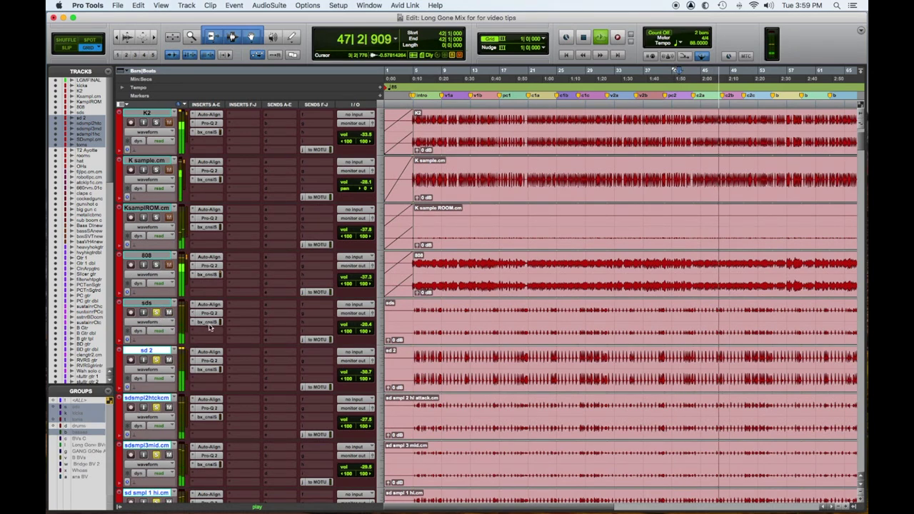
{"action": "left_click", "coordinate": [211, 323], "text": "super"}
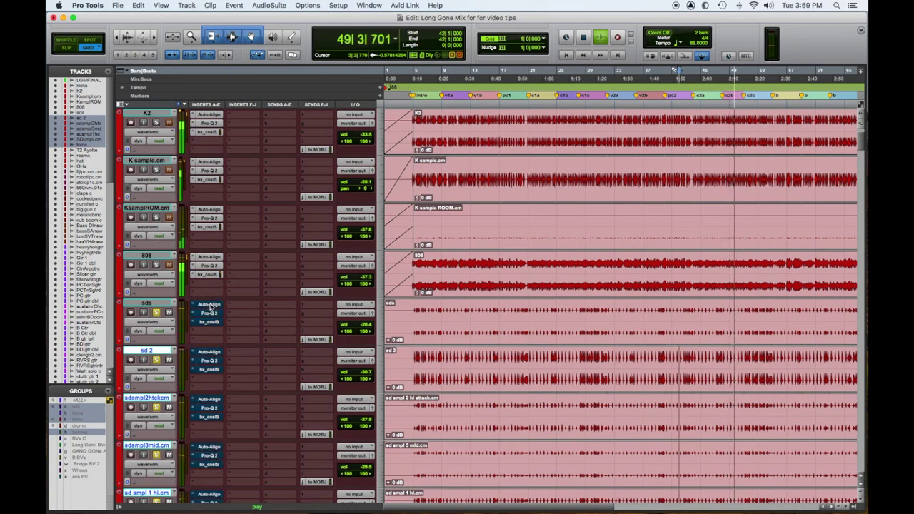
{"action": "left_click", "coordinate": [209, 313], "text": "super"}
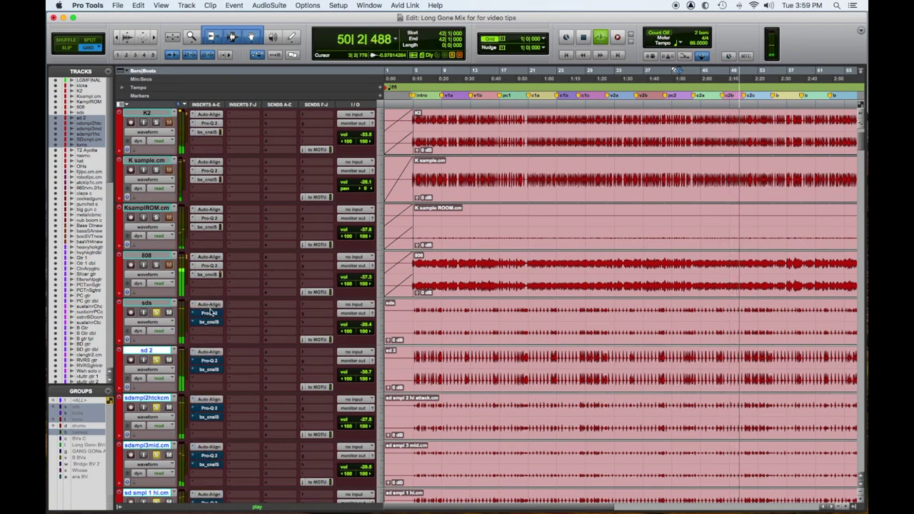
{"action": "left_click", "coordinate": [209, 314], "text": "super"}
{"action": "left_click", "coordinate": [211, 321], "text": "super"}
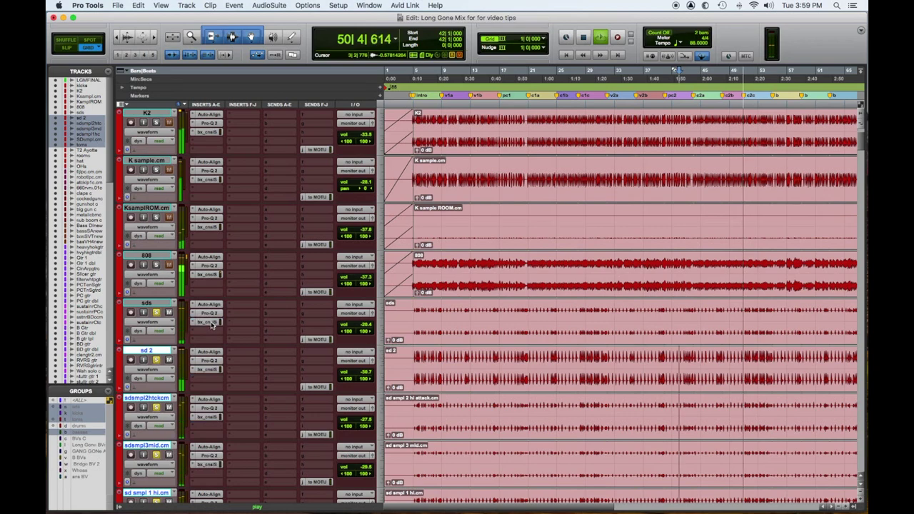
Step: Solo the 808 and all kick tracks alongside the snares, and compare the selected tracks with their SSL strips bypassed and active
{"action": "left_click", "coordinate": [157, 265]}
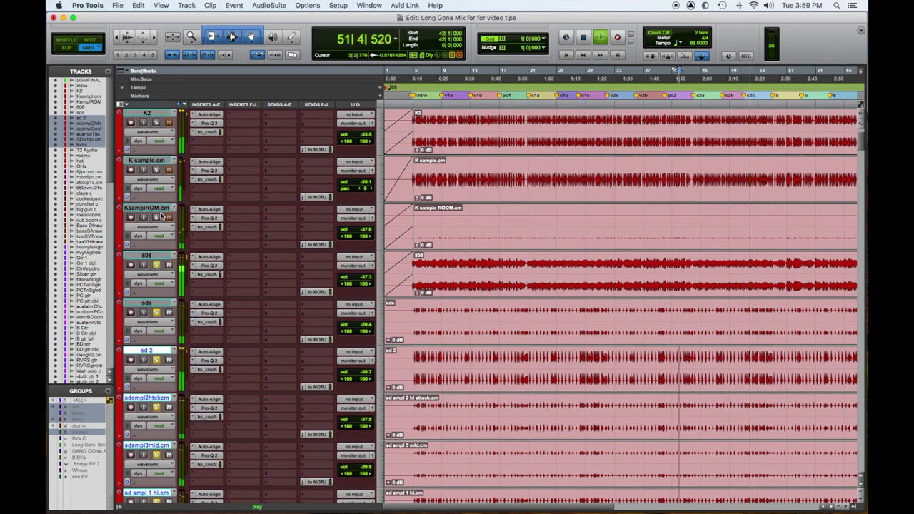
{"action": "scroll", "coordinate": [158, 143], "scroll_direction": "up", "scroll_amount": 3}
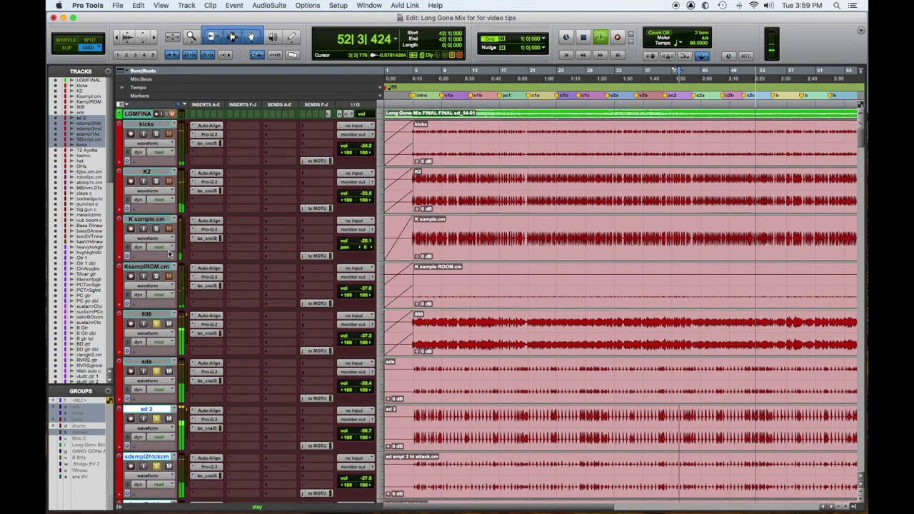
{"action": "left_click", "coordinate": [157, 124]}
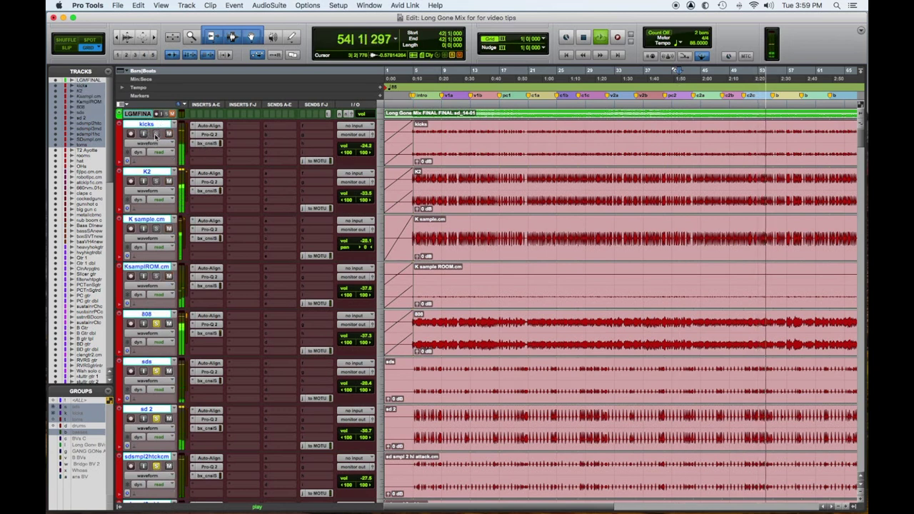
{"action": "left_click", "coordinate": [156, 134], "text": "alt"}
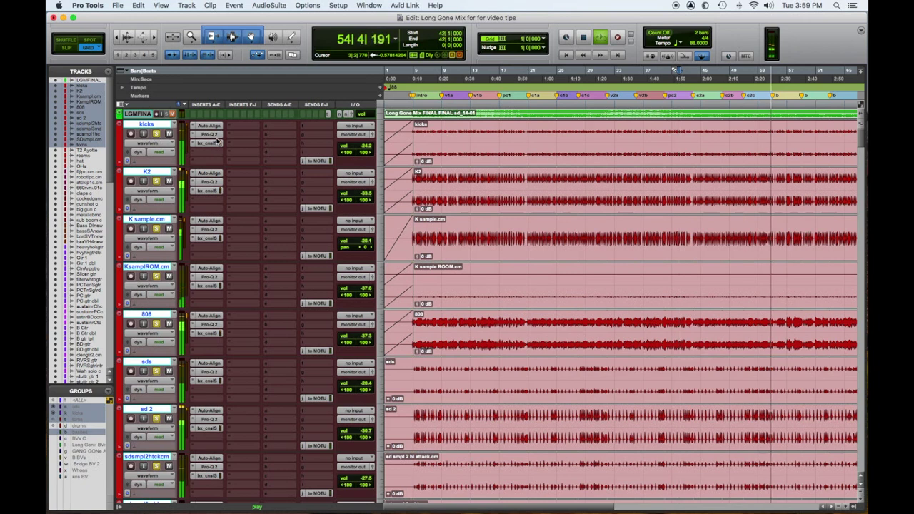
{"action": "left_click", "coordinate": [213, 144], "text": "alt+super"}
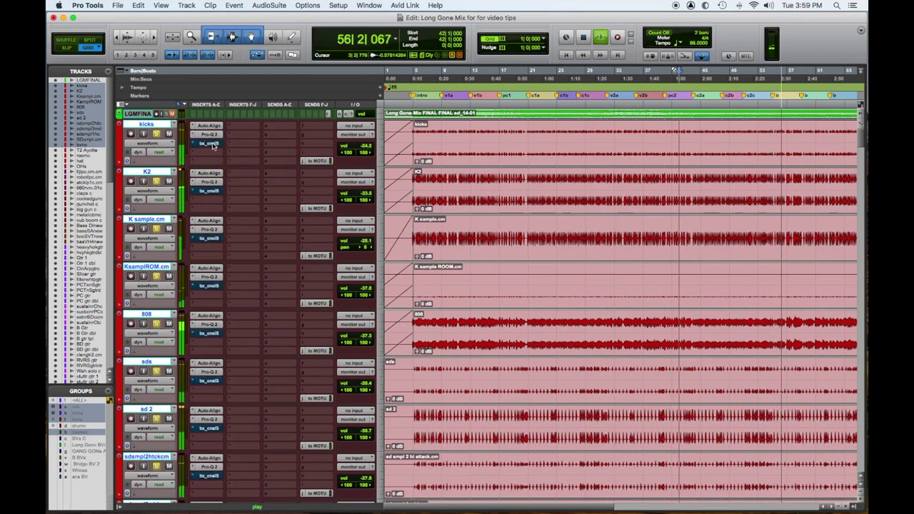
{"action": "left_click", "coordinate": [213, 144], "text": "alt+super"}
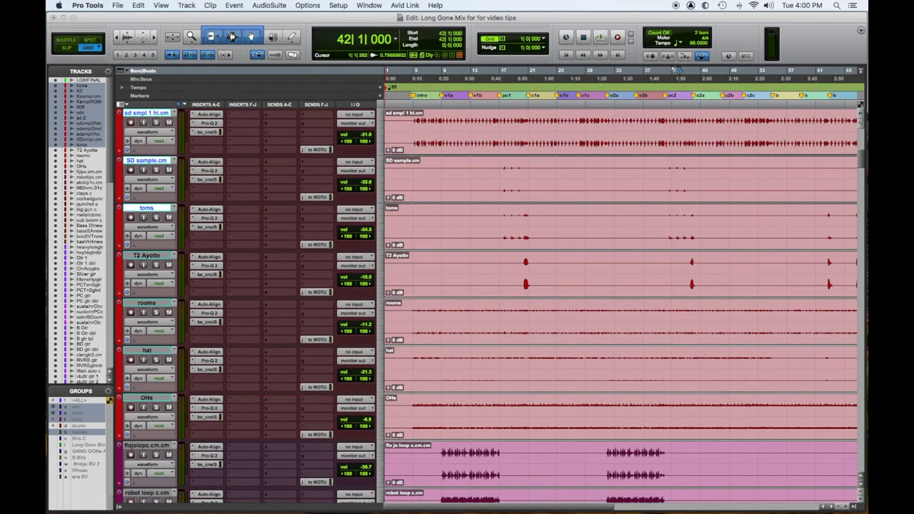
Step: Select the timeline section from the pc2 marker at bar 40 to c2c, play the soloed rooms track, and open its SSL strip
{"action": "left_click_drag", "start_coordinate": [665, 70], "coordinate": [746, 69]}
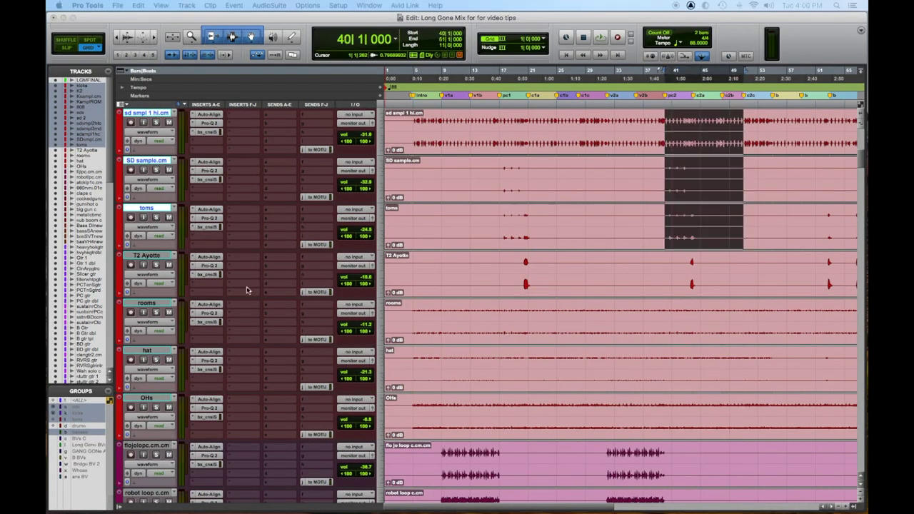
{"action": "left_click", "coordinate": [155, 312]}
{"action": "key", "text": "space"}
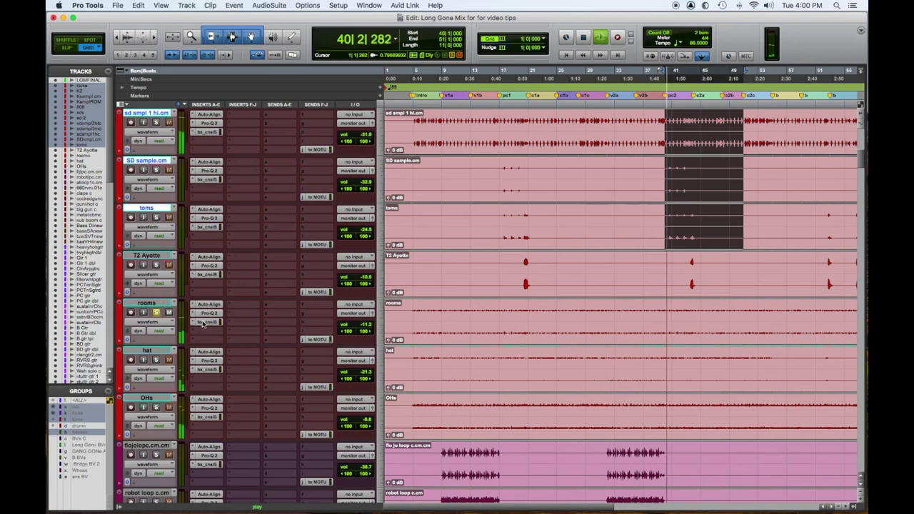
{"action": "left_click", "coordinate": [207, 322]}
Step: Sweep the rooms strip's LMF band, set it to about a -2.7 dB cut at a lower frequency, and check the track's Pro-Q 2 curve
{"action": "left_click_drag", "start_coordinate": [360, 290], "coordinate": [360, 268]}
{"action": "left_click_drag", "start_coordinate": [402, 310], "coordinate": [362, 327]}
{"action": "left_click_drag", "start_coordinate": [363, 292], "coordinate": [354, 330]}
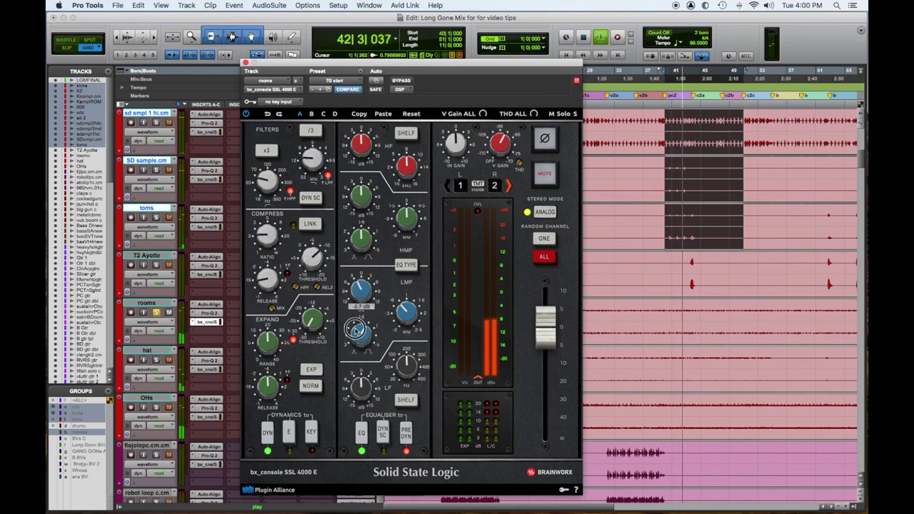
{"action": "left_click", "coordinate": [208, 313]}
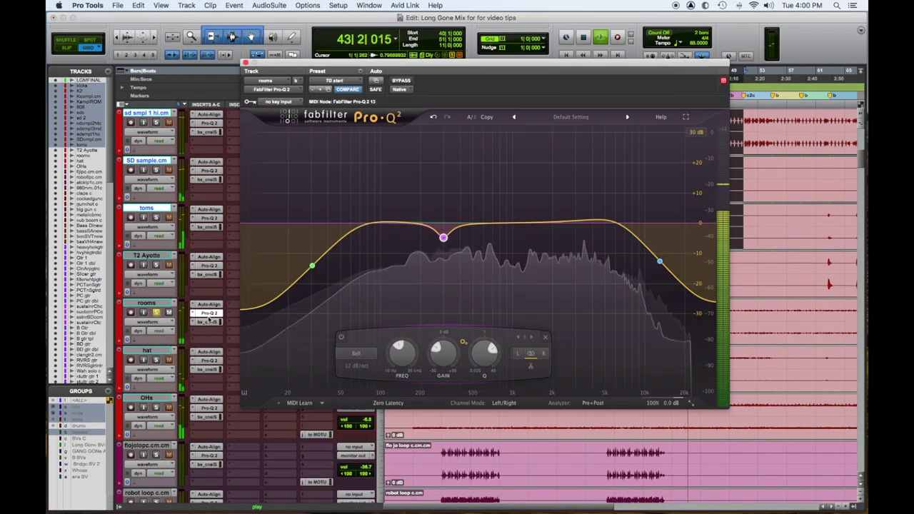
{"action": "left_click", "coordinate": [201, 322]}
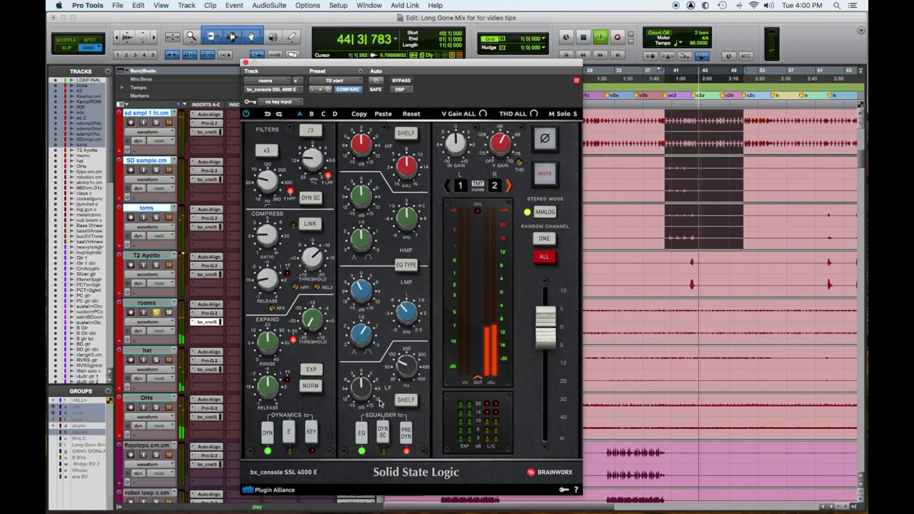
Step: Switch the rooms strip's LF band to bell and raise its gain, adjust the HMF band, boost the HF band, and close the strip
{"action": "left_click", "coordinate": [406, 400]}
{"action": "mouse_move", "coordinate": [362, 386]}
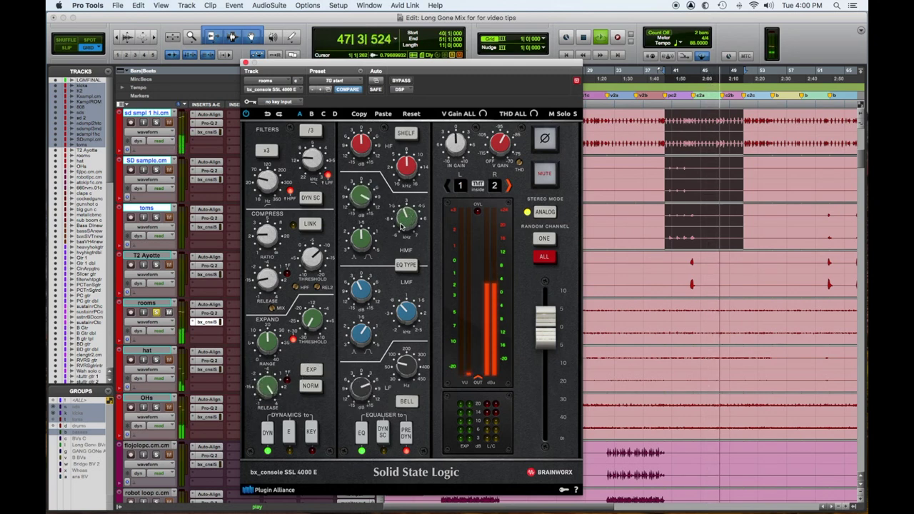
{"action": "left_click_drag", "start_coordinate": [360, 207], "coordinate": [360, 244]}
{"action": "mouse_move", "coordinate": [361, 153]}
{"action": "left_mouse_down"}
{"action": "mouse_move", "coordinate": [361, 141]}
{"action": "mouse_move", "coordinate": [360, 153]}
{"action": "left_mouse_up"}
{"action": "mouse_move", "coordinate": [409, 185]}
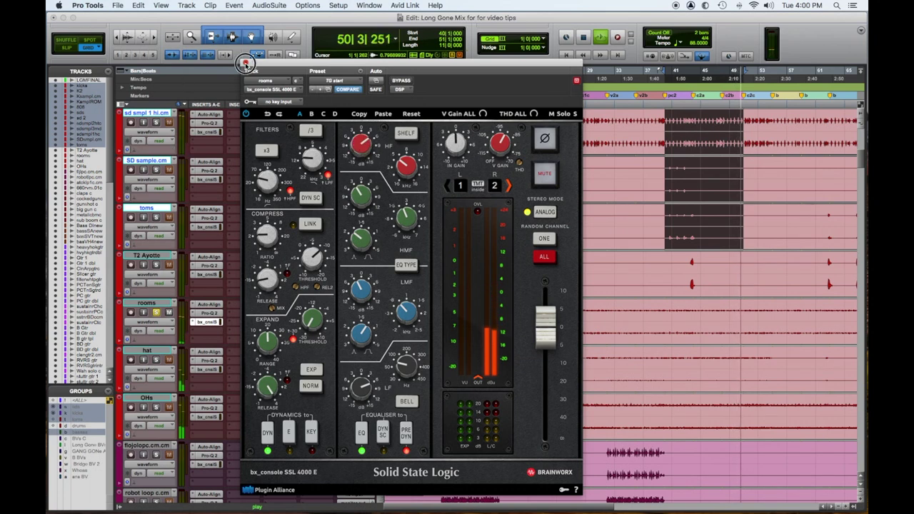
{"action": "left_click", "coordinate": [246, 63]}
Step: Solo the hat track and, on its SSL strip, boost the HMF band and slightly raise the LMF band at a lower frequency
{"action": "left_click", "coordinate": [156, 359]}
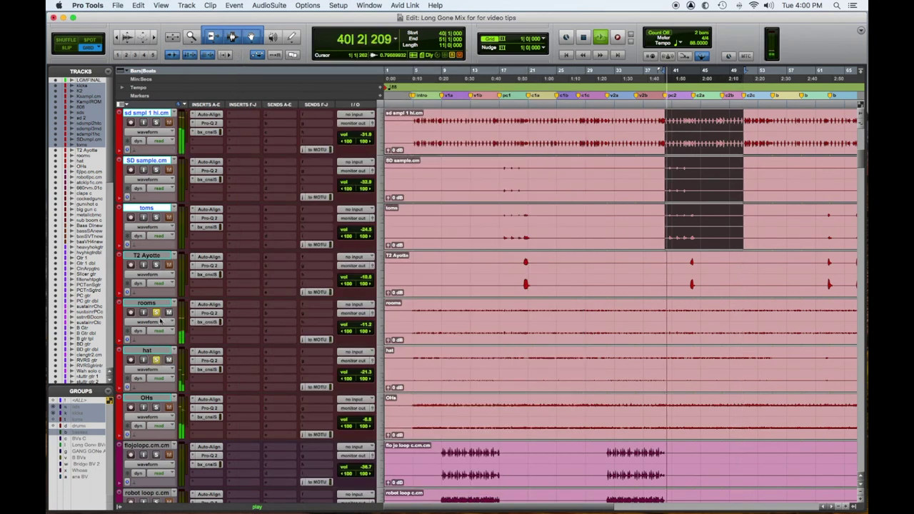
{"action": "left_click", "coordinate": [207, 369]}
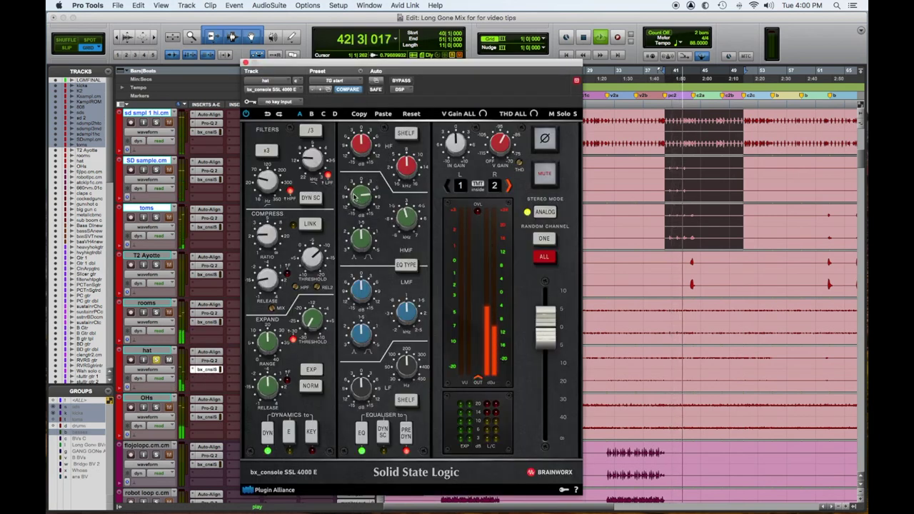
{"action": "left_click_drag", "start_coordinate": [407, 312], "coordinate": [406, 327]}
{"action": "left_click_drag", "start_coordinate": [361, 291], "coordinate": [360, 306]}
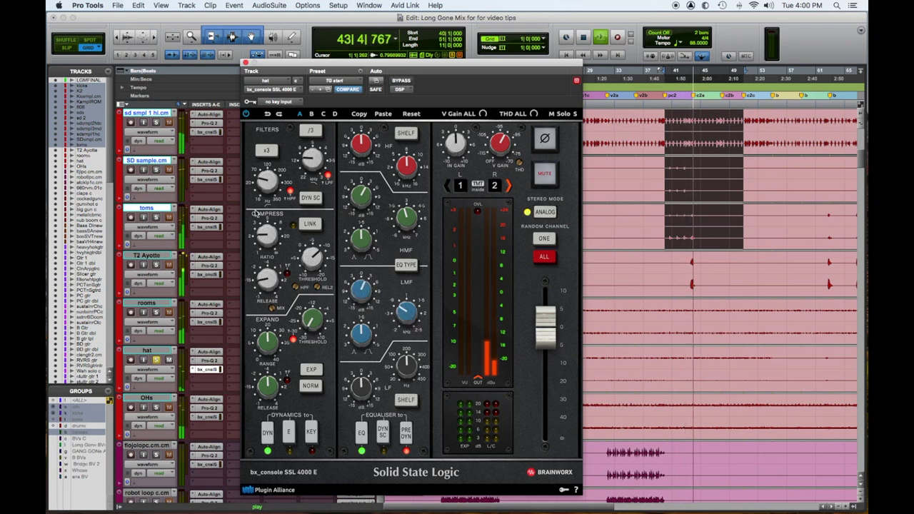
{"action": "left_click", "coordinate": [246, 63]}
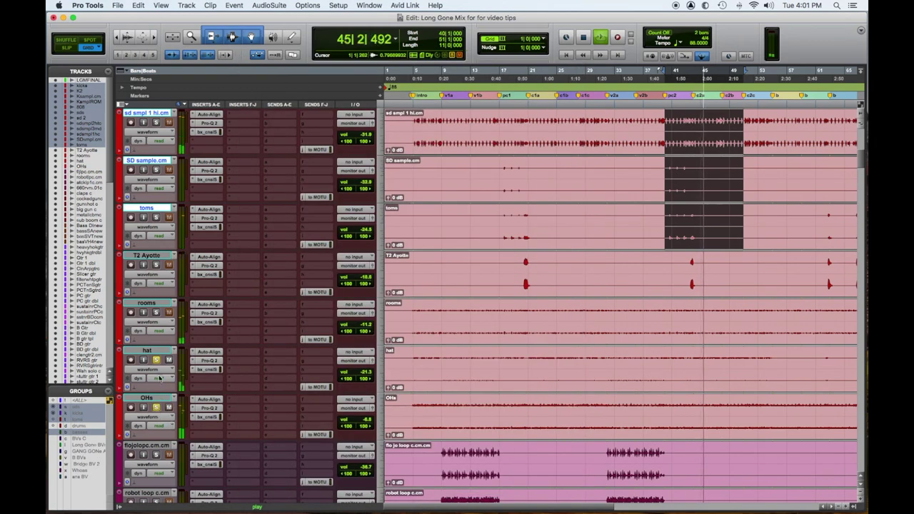
Step: On the OHs track's SSL strip, cut the HMF band by about 4.2 dB and add a small HF boost at a higher frequency
{"action": "left_click", "coordinate": [207, 417]}
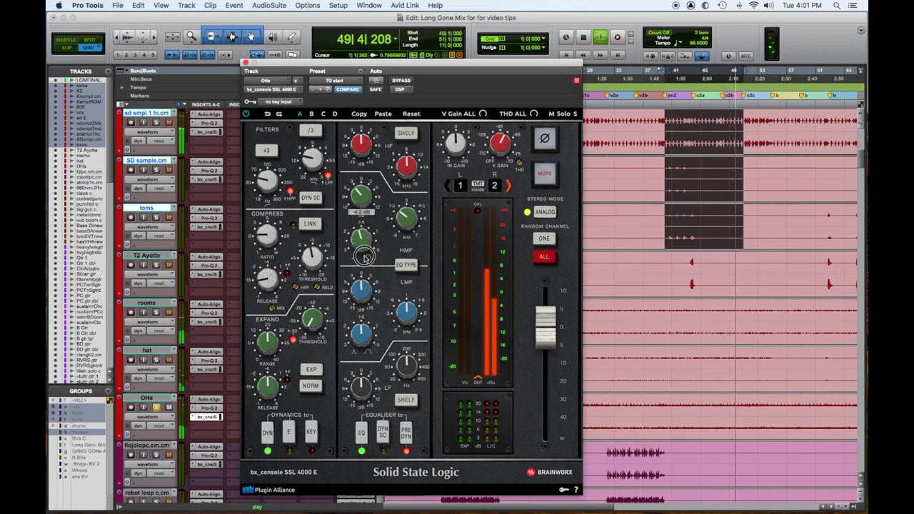
{"action": "left_click_drag", "start_coordinate": [360, 146], "coordinate": [360, 142]}
{"action": "left_click_drag", "start_coordinate": [409, 164], "coordinate": [409, 151]}
{"action": "mouse_move", "coordinate": [375, 277]}
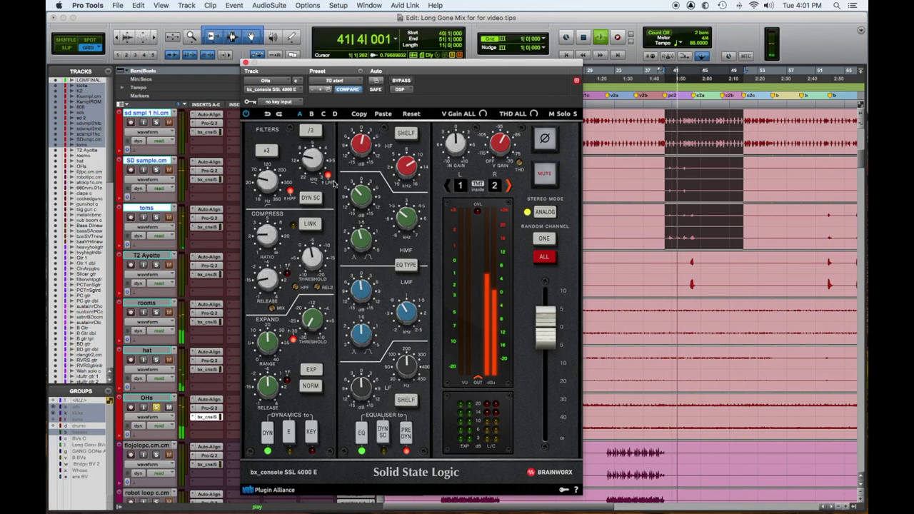
{"action": "left_click", "coordinate": [245, 63]}
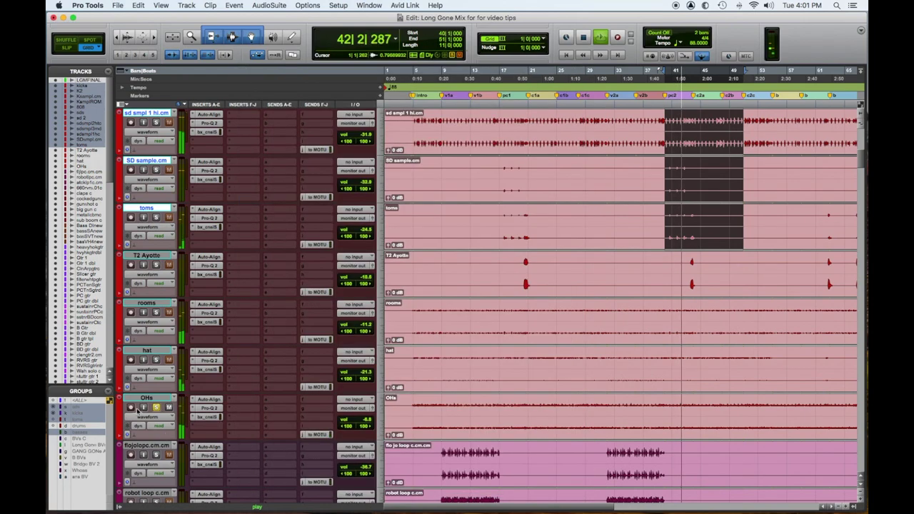
Step: Unsolo the OHs track, then select and solo all drum tracks from kicks through OHs
{"action": "left_click", "coordinate": [157, 407]}
{"action": "left_click", "coordinate": [153, 397]}
{"action": "scroll", "coordinate": [225, 413], "scroll_direction": "up", "scroll_amount": 10}
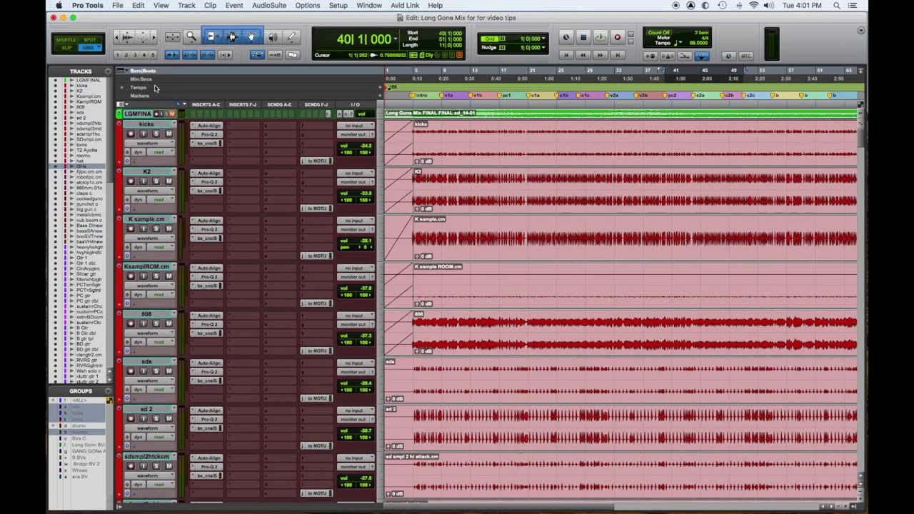
{"action": "left_click", "coordinate": [148, 125], "text": "alt"}
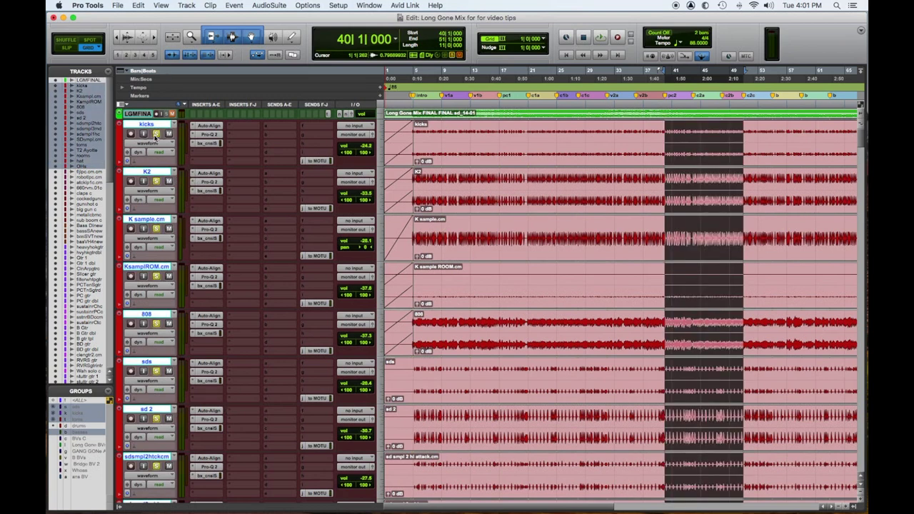
Step: Play the soloed drum tracks and compare them with all their SSL strips bypassed and active
{"action": "key", "text": "space"}
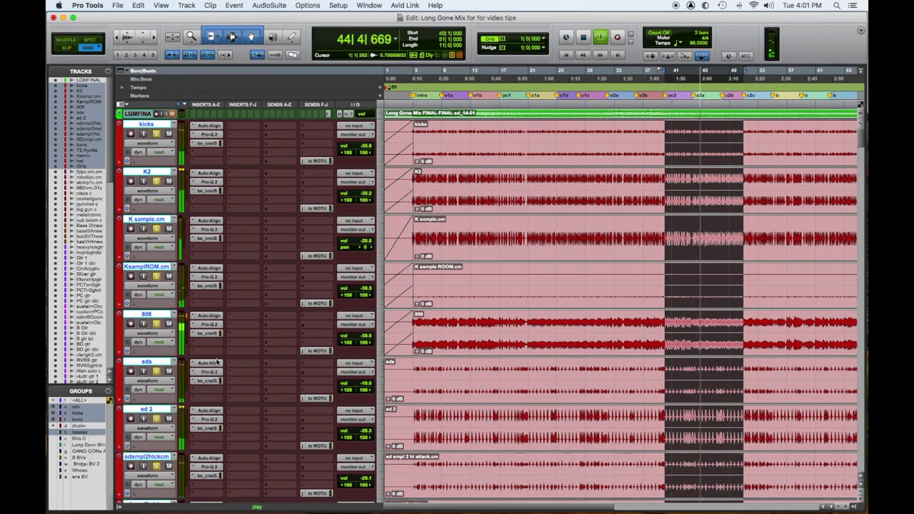
{"action": "left_click", "coordinate": [208, 333], "text": "alt+super"}
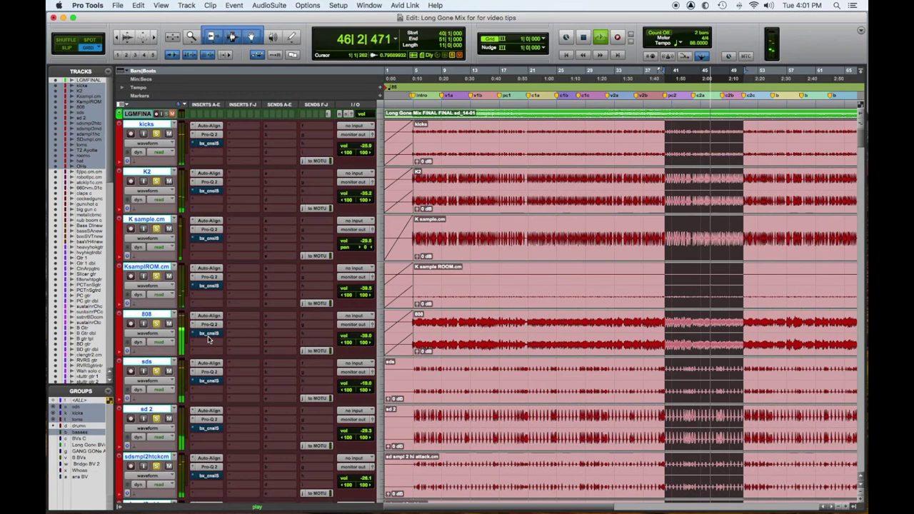
{"action": "left_click", "coordinate": [209, 338], "text": "alt+super"}
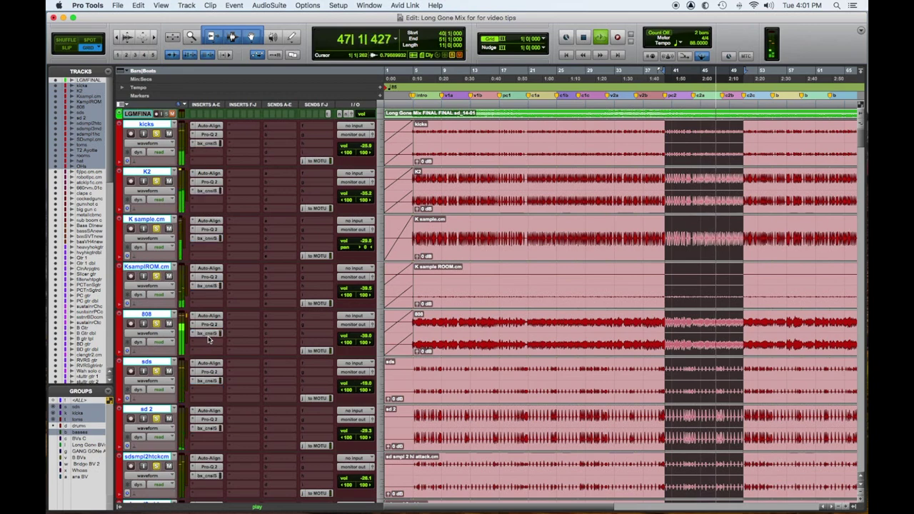
{"action": "key", "text": "space"}
Step: Select the first flo jo loop clip from bar 9 to 17, solo its track, and play it with its SSL strip open
{"action": "scroll", "coordinate": [282, 353], "scroll_direction": "down", "scroll_amount": 10}
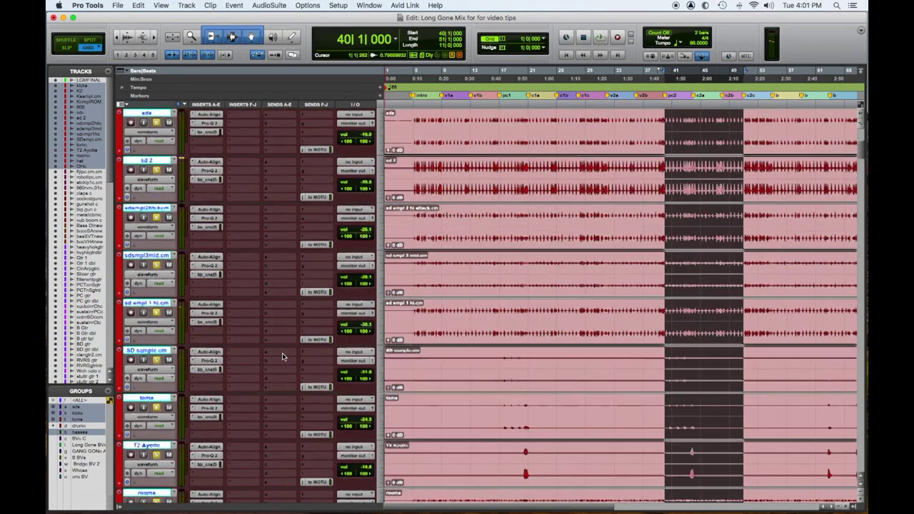
{"action": "scroll", "coordinate": [282, 353], "scroll_direction": "down", "scroll_amount": 8}
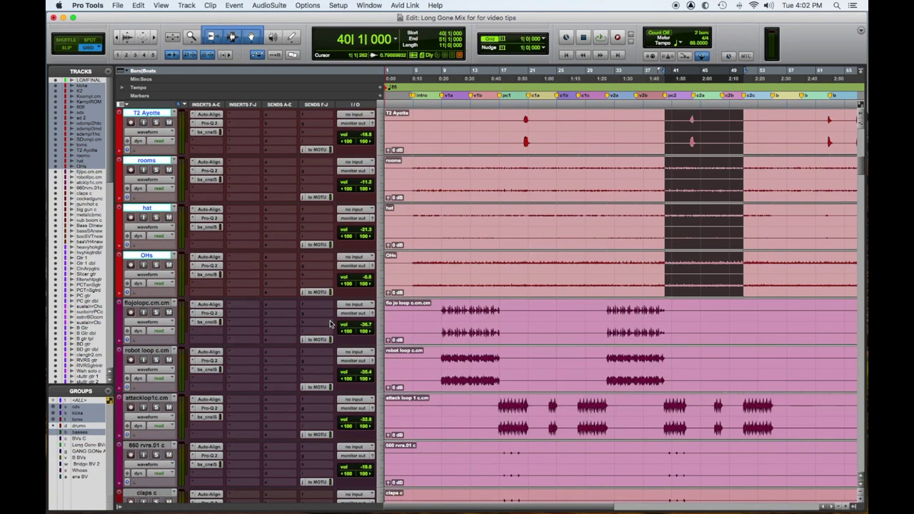
{"action": "scroll", "coordinate": [329, 324], "scroll_direction": "down", "scroll_amount": 1}
{"action": "left_click_drag", "start_coordinate": [443, 168], "coordinate": [492, 180]}
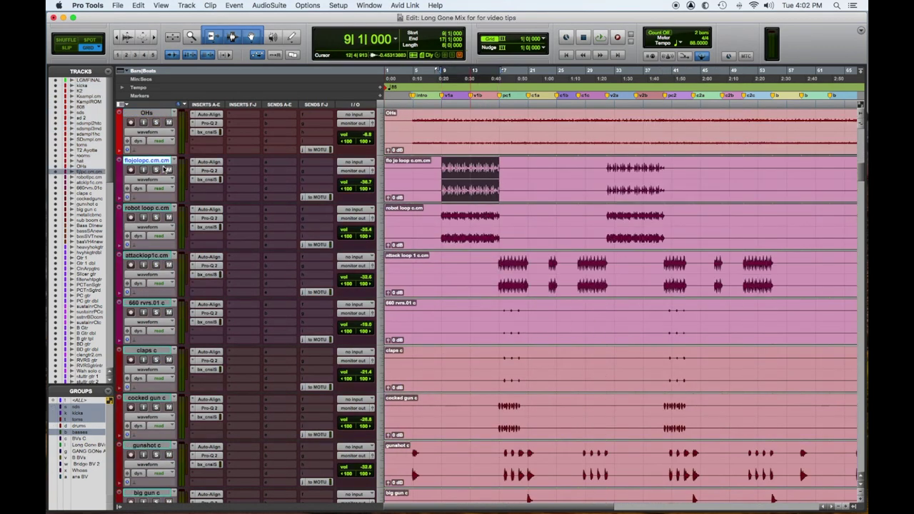
{"action": "left_click", "coordinate": [209, 180]}
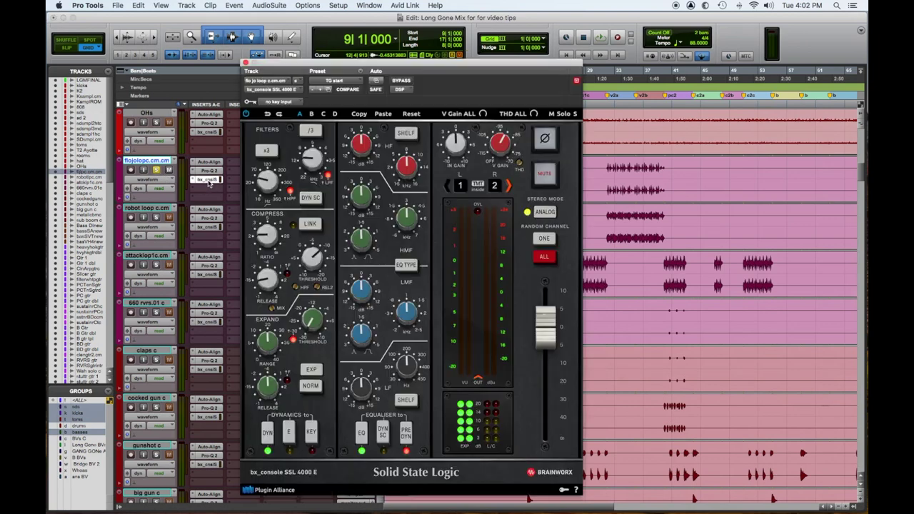
{"action": "key", "text": "space"}
Step: Boost the LMF and HMF bands on the flo jo loop's SSL strip
{"action": "mouse_move", "coordinate": [404, 315]}
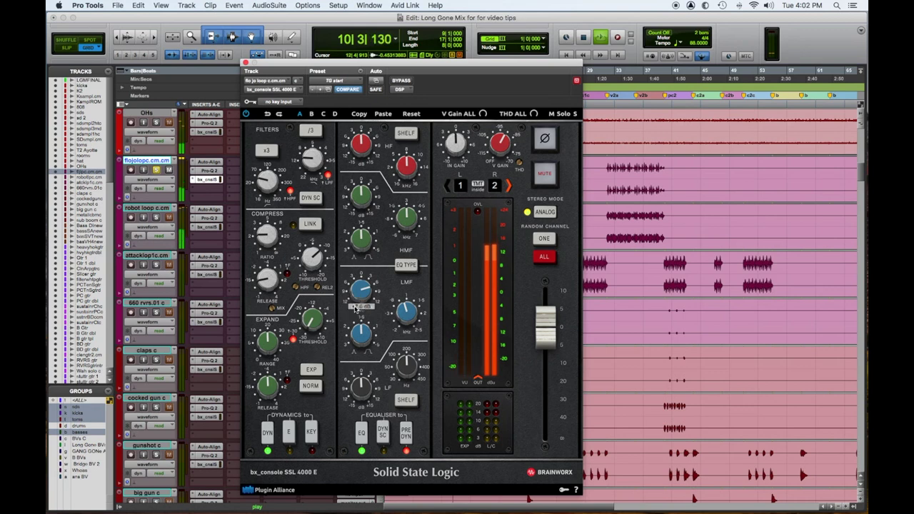
{"action": "left_click_drag", "start_coordinate": [407, 227], "coordinate": [406, 231]}
{"action": "left_click_drag", "start_coordinate": [361, 197], "coordinate": [358, 223]}
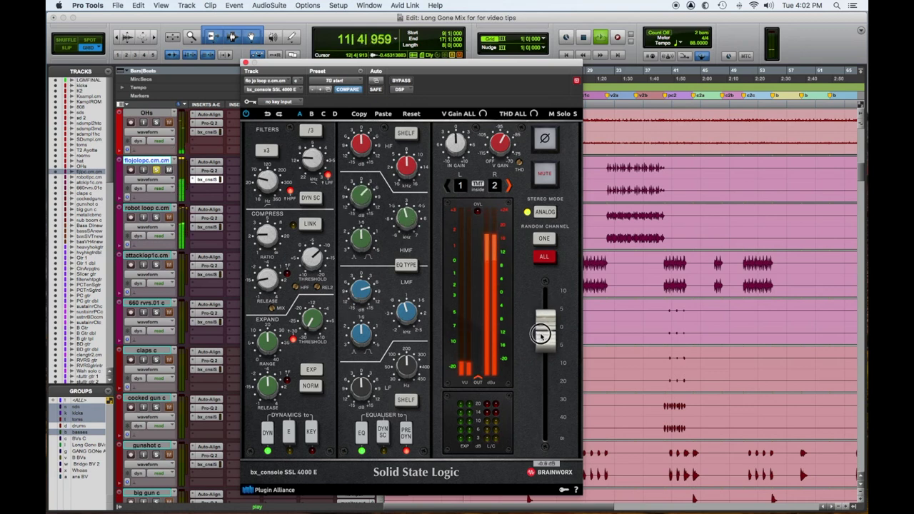
Step: Compare the flo jo loop with its SSL strip bypassed and active, then close the strip
{"action": "left_click", "coordinate": [402, 81]}
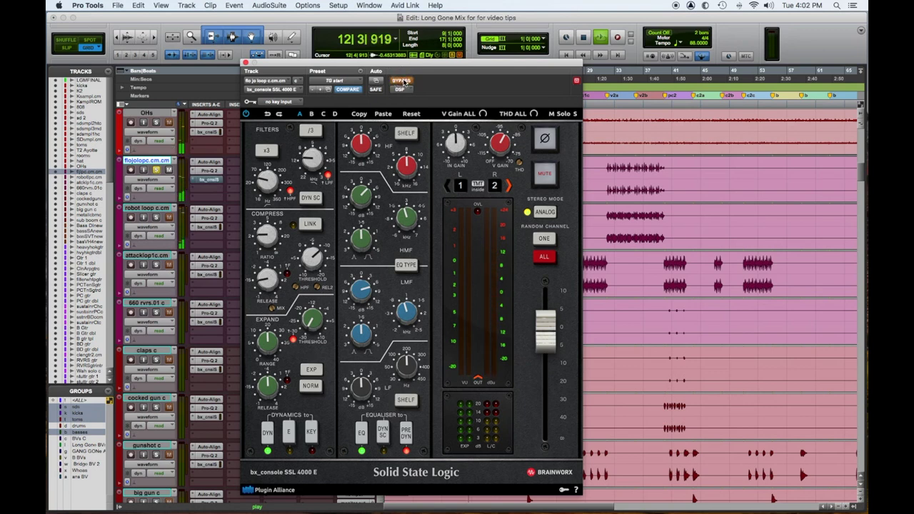
{"action": "left_click", "coordinate": [403, 80]}
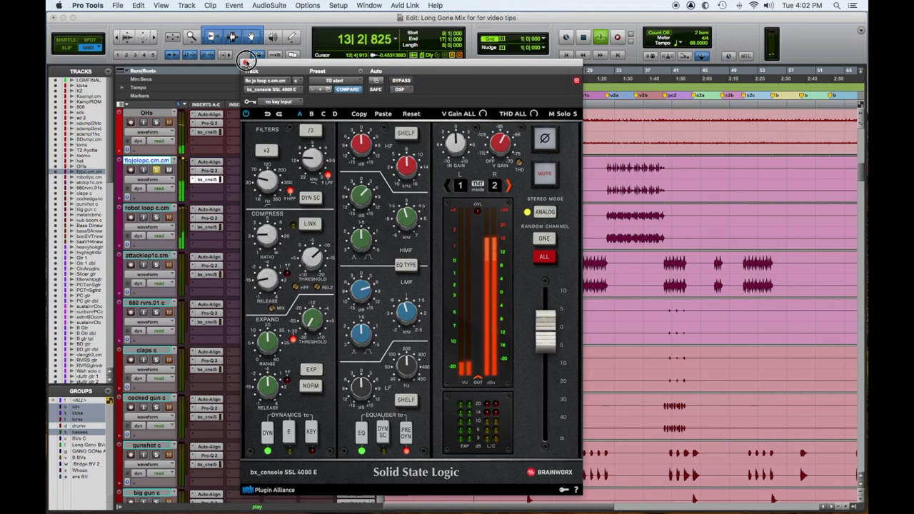
{"action": "left_click", "coordinate": [245, 61]}
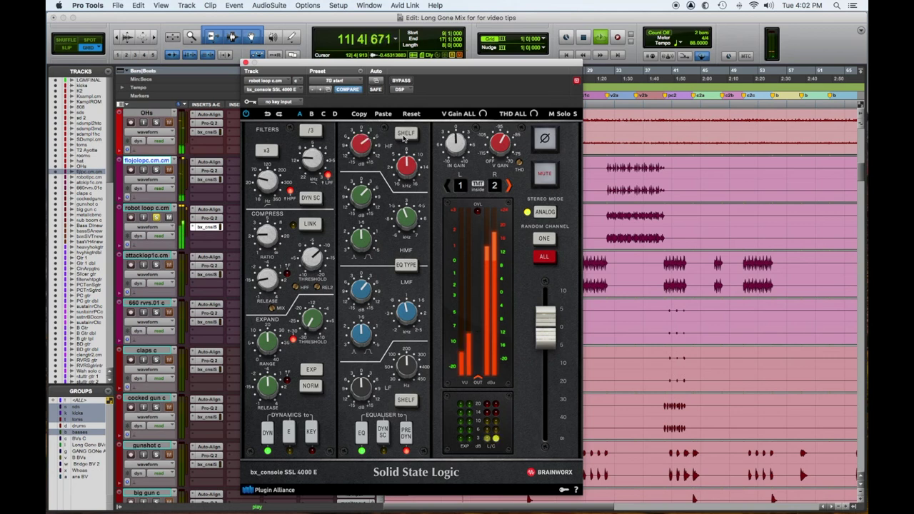
Step: On the robot loop's SSL strip, set the HF and LF bands to bell, sweep the HF band, and return its gain to zero
{"action": "left_click_drag", "start_coordinate": [399, 163], "coordinate": [402, 181]}
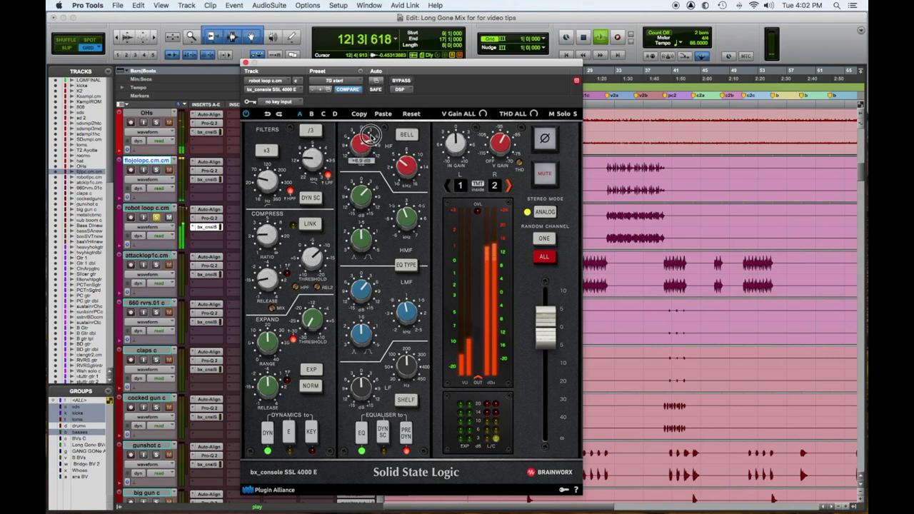
{"action": "left_click", "coordinate": [410, 175]}
{"action": "left_click_drag", "start_coordinate": [360, 146], "coordinate": [361, 183]}
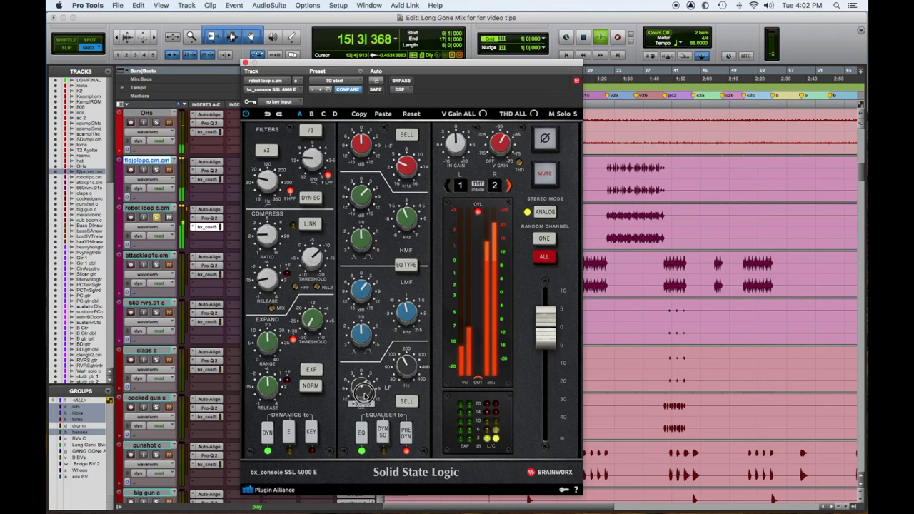
Step: Clear the solos and play bars 9 to 17 to hear the flo jo and robot loops in the full mix
{"action": "key", "text": "space"}
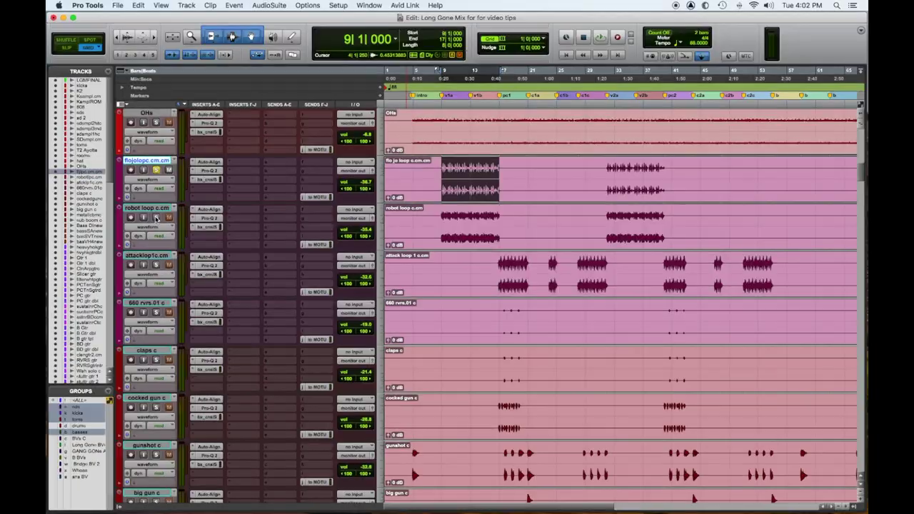
{"action": "key", "text": "space"}
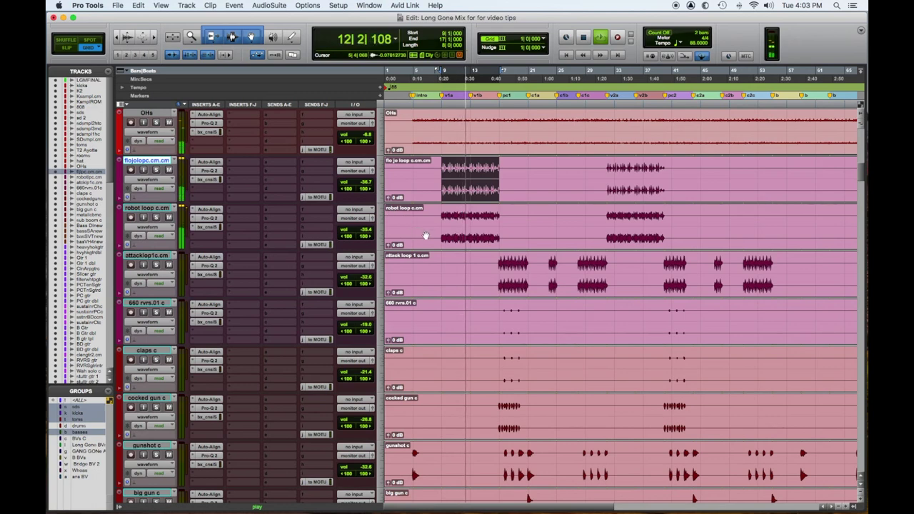
{"action": "key", "text": "space"}
Step: Close the claps strip, solo the cocked gun track, and play bars 17 to 22 with its SSL strip open
{"action": "scroll", "coordinate": [521, 321], "scroll_direction": "down", "scroll_amount": 2}
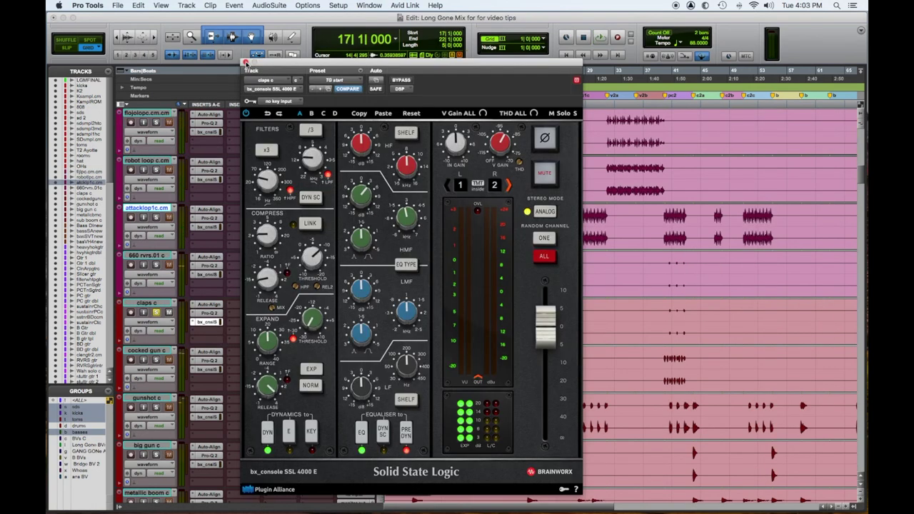
{"action": "left_click", "coordinate": [245, 62]}
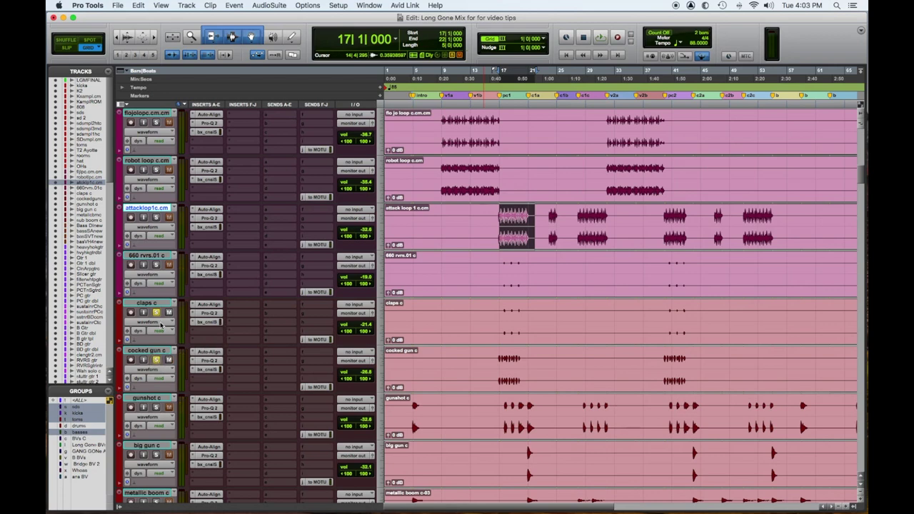
{"action": "left_click", "coordinate": [207, 369]}
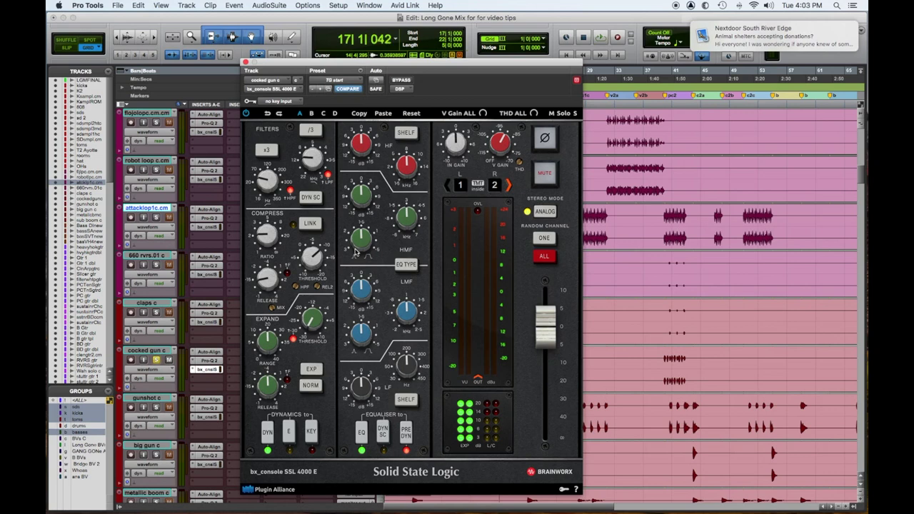
{"action": "key", "text": "space"}
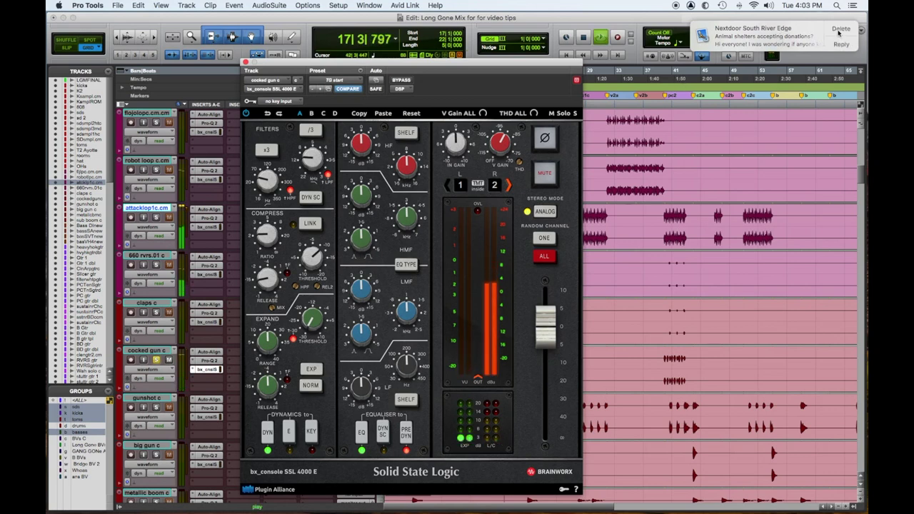
{"action": "left_click", "coordinate": [840, 29]}
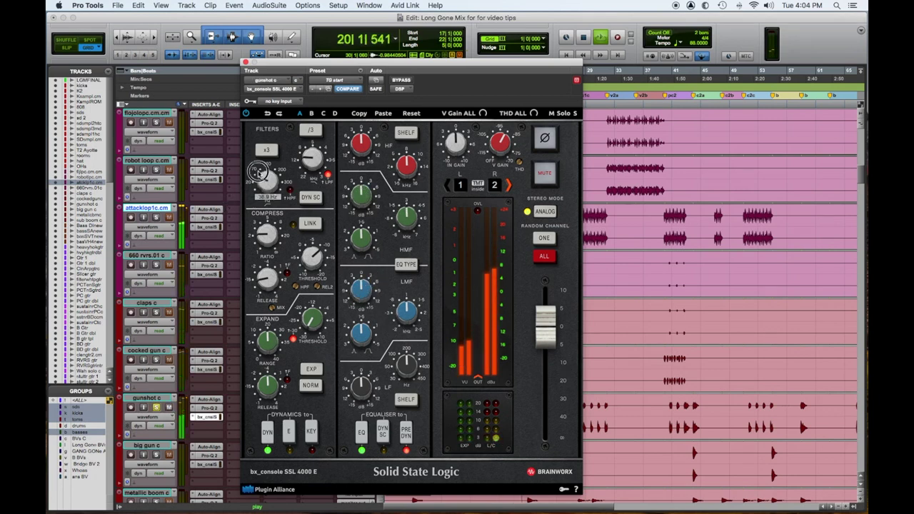
Step: On the gunshot strip, cut the LMF band and boost HMF by about 3.0 dB, then solo the cocked gun track alongside it
{"action": "left_click_drag", "start_coordinate": [361, 313], "coordinate": [384, 268]}
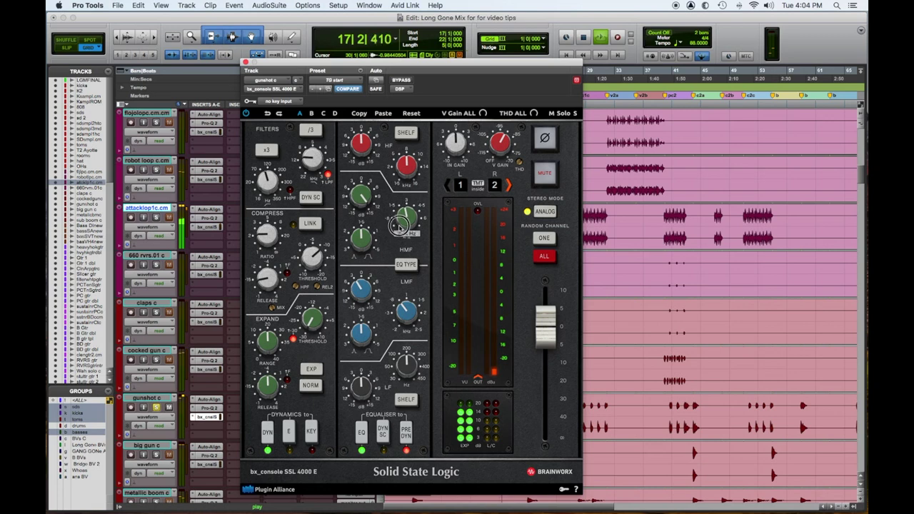
{"action": "left_click_drag", "start_coordinate": [356, 197], "coordinate": [355, 230]}
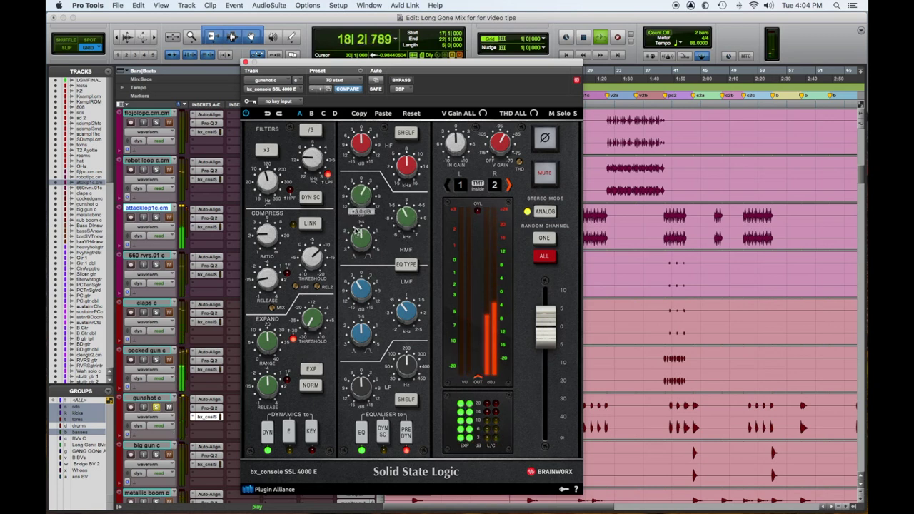
{"action": "left_click", "coordinate": [246, 62]}
{"action": "left_click", "coordinate": [156, 359]}
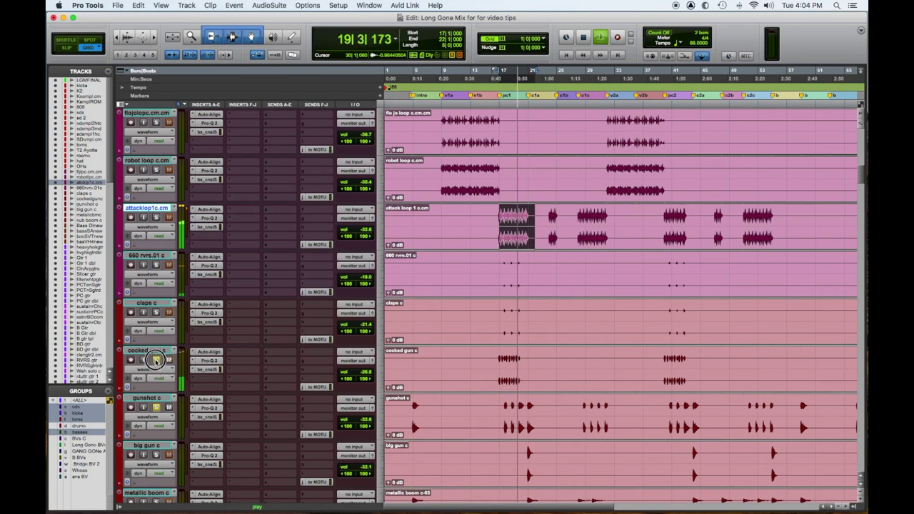
Step: Solo the claps, 660 rvrs and attack loop tracks alongside the cocked gun and gunshot to hear them together from bar 17
{"action": "left_click", "coordinate": [155, 312]}
{"action": "left_click", "coordinate": [156, 265]}
{"action": "left_click", "coordinate": [155, 217]}
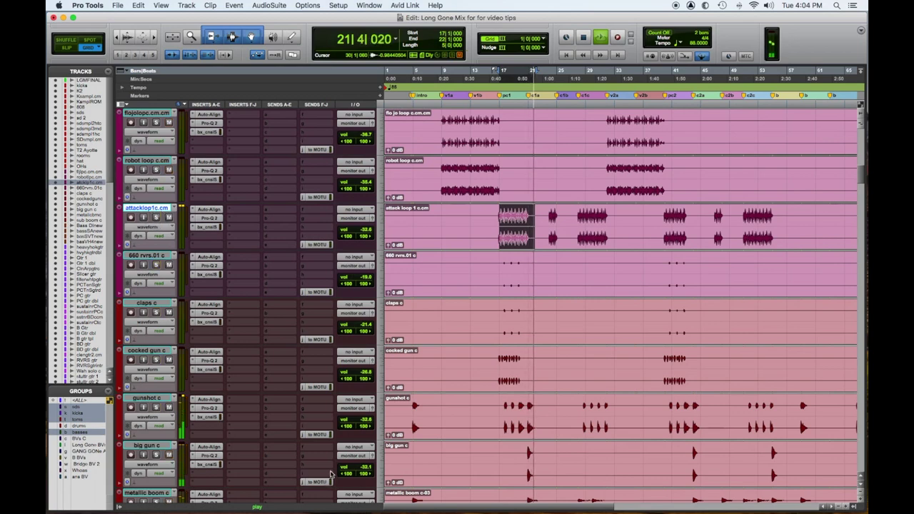
Step: Solo the big gun track over bars 20 to 22 and, on its SSL strip, set LF to bell and adjust the LF and LMF bands
{"action": "scroll", "coordinate": [263, 486], "scroll_direction": "down", "scroll_amount": 3}
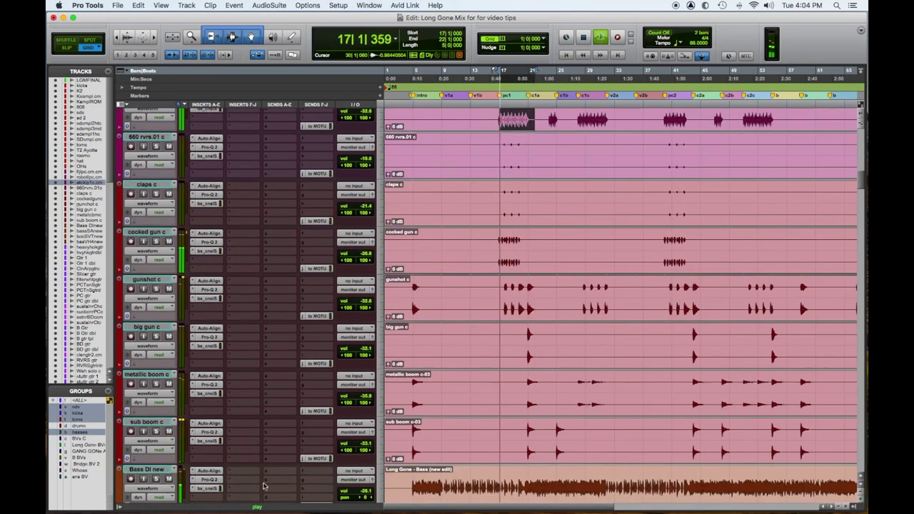
{"action": "left_click", "coordinate": [533, 345]}
{"action": "key", "text": "shift+s"}
{"action": "left_click", "coordinate": [207, 346]}
{"action": "left_click", "coordinate": [406, 400]}
{"action": "mouse_move", "coordinate": [363, 394]}
{"action": "left_mouse_down"}
{"action": "mouse_move", "coordinate": [376, 380]}
{"action": "mouse_move", "coordinate": [350, 398]}
{"action": "left_mouse_up"}
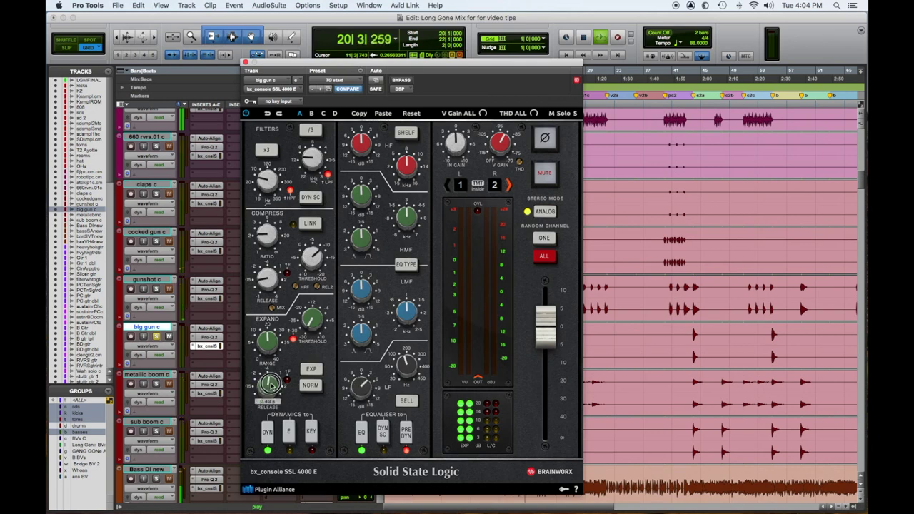
{"action": "left_click_drag", "start_coordinate": [407, 313], "coordinate": [401, 349]}
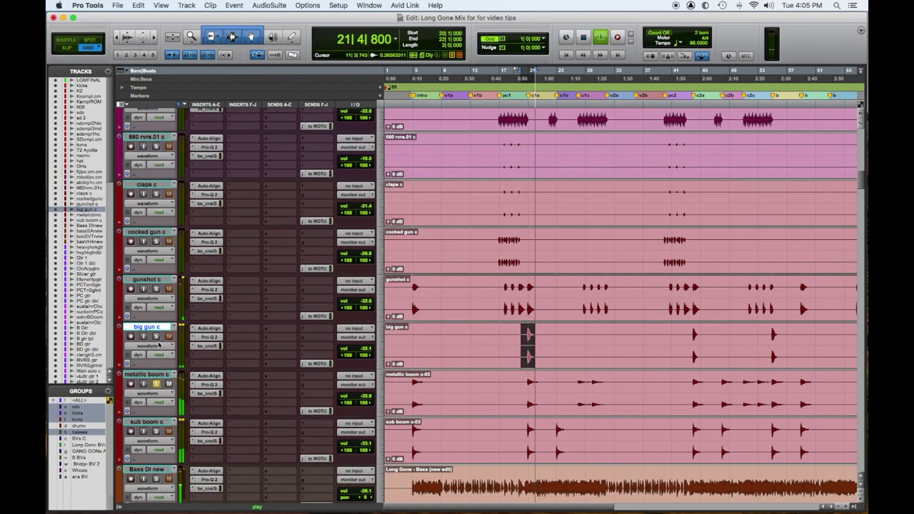
Step: On the metallic boom's SSL strip, set LF to bell, sweep the LMF and HMF frequencies, and pull both bands' gains down from the boost
{"action": "left_click", "coordinate": [207, 394]}
{"action": "left_click", "coordinate": [405, 400]}
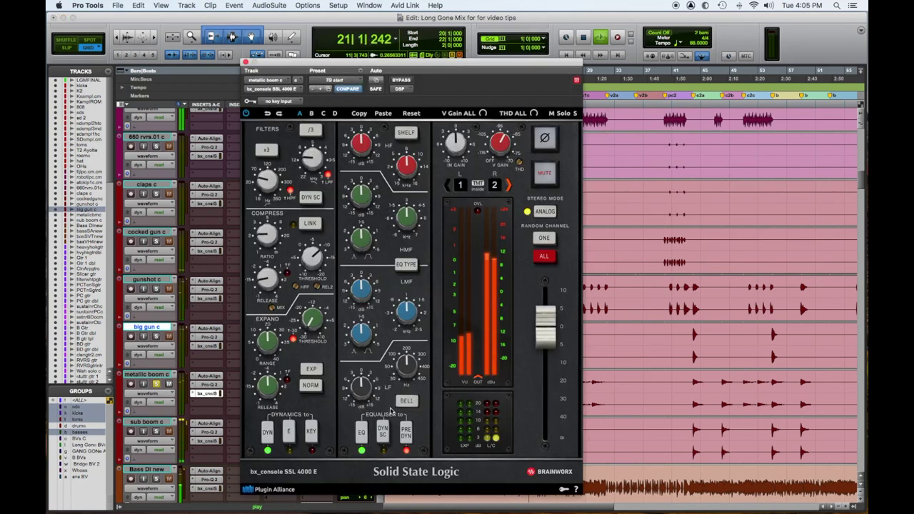
{"action": "left_click_drag", "start_coordinate": [406, 312], "coordinate": [405, 320]}
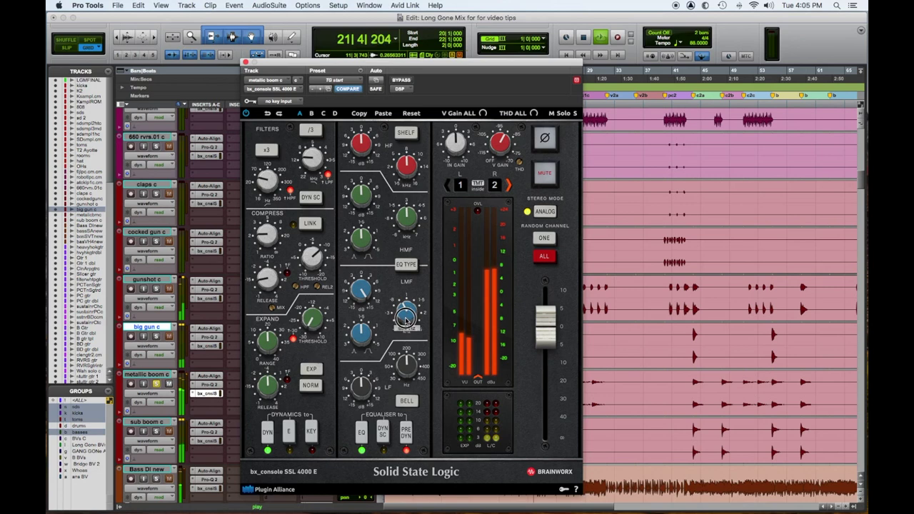
{"action": "left_click_drag", "start_coordinate": [364, 290], "coordinate": [362, 316]}
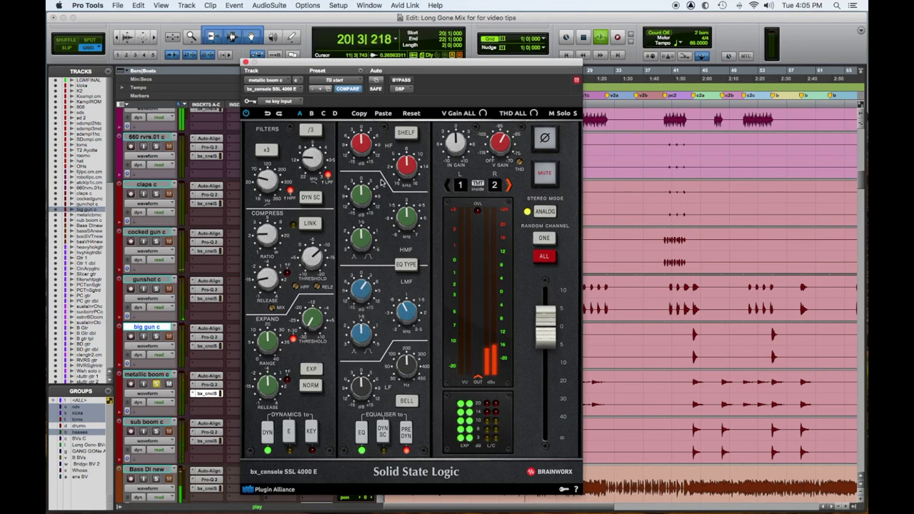
{"action": "left_click_drag", "start_coordinate": [406, 217], "coordinate": [404, 243]}
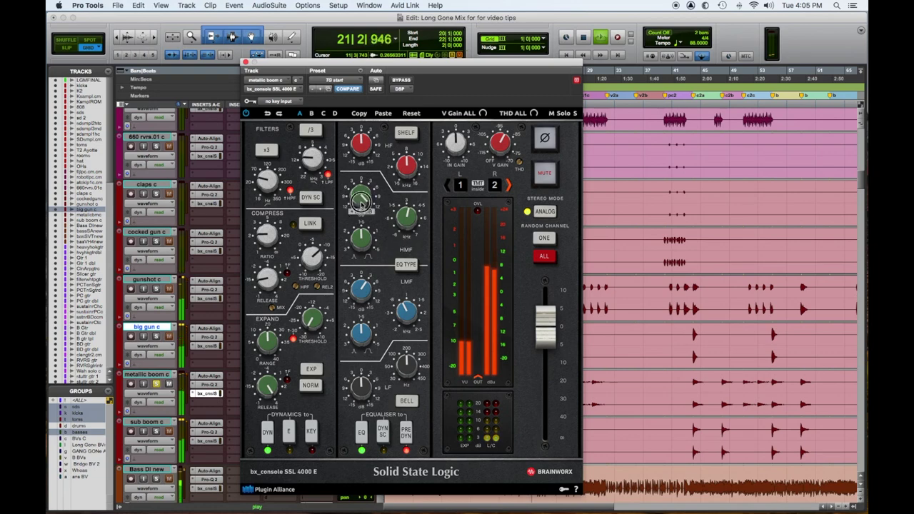
{"action": "left_click_drag", "start_coordinate": [361, 194], "coordinate": [359, 224]}
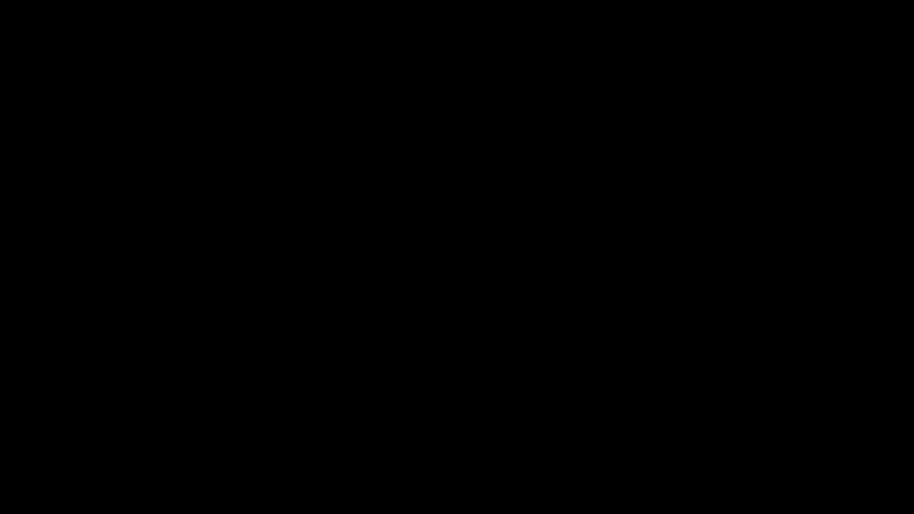
Step: On the sub boom's SSL strip, set LF to bell, adjust its gain, and raise and sweep the LMF band
{"action": "left_click", "coordinate": [398, 383]}
{"action": "left_click", "coordinate": [404, 401]}
{"action": "mouse_move", "coordinate": [362, 390]}
{"action": "left_mouse_down"}
{"action": "mouse_move", "coordinate": [361, 370]}
{"action": "mouse_move", "coordinate": [361, 381]}
{"action": "left_mouse_up"}
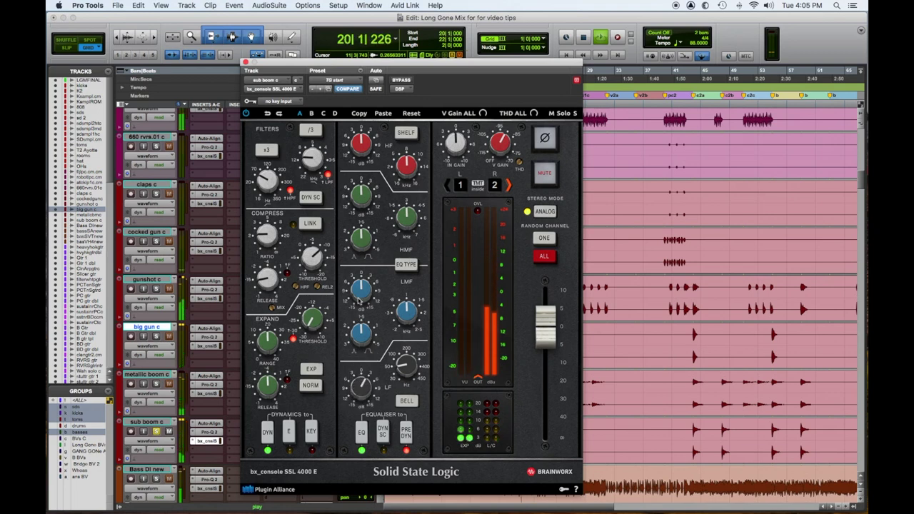
{"action": "left_click_drag", "start_coordinate": [361, 292], "coordinate": [361, 275]}
{"action": "left_click_drag", "start_coordinate": [404, 312], "coordinate": [400, 345]}
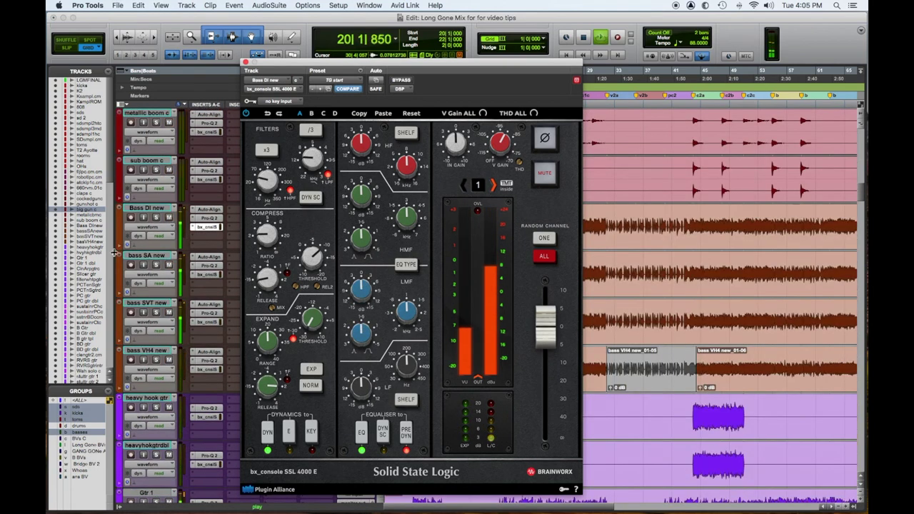
Step: Solo the bass group and, on the Bass DI strip, boost the HMF band while sweeping its frequency
{"action": "left_click", "coordinate": [157, 220]}
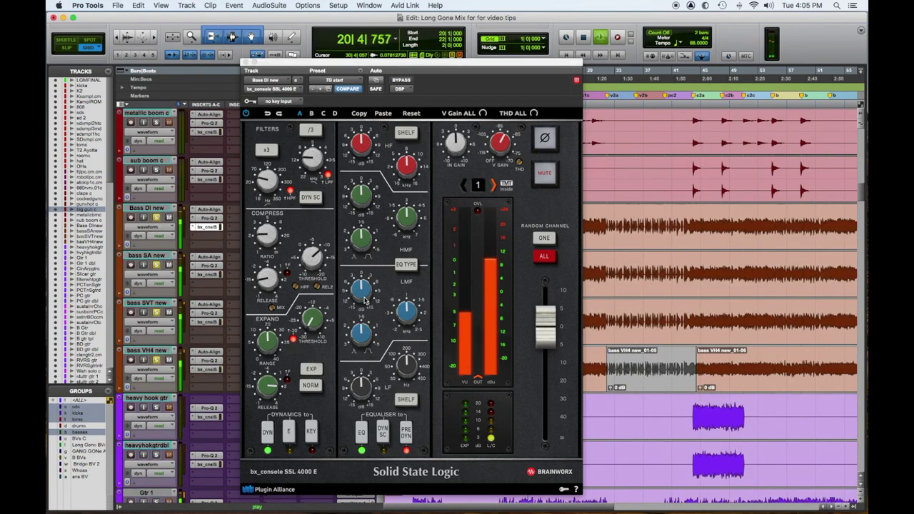
{"action": "left_click_drag", "start_coordinate": [361, 195], "coordinate": [375, 185]}
{"action": "mouse_move", "coordinate": [401, 218]}
{"action": "left_mouse_down"}
{"action": "mouse_move", "coordinate": [362, 174]}
{"action": "mouse_move", "coordinate": [398, 208]}
{"action": "left_mouse_up"}
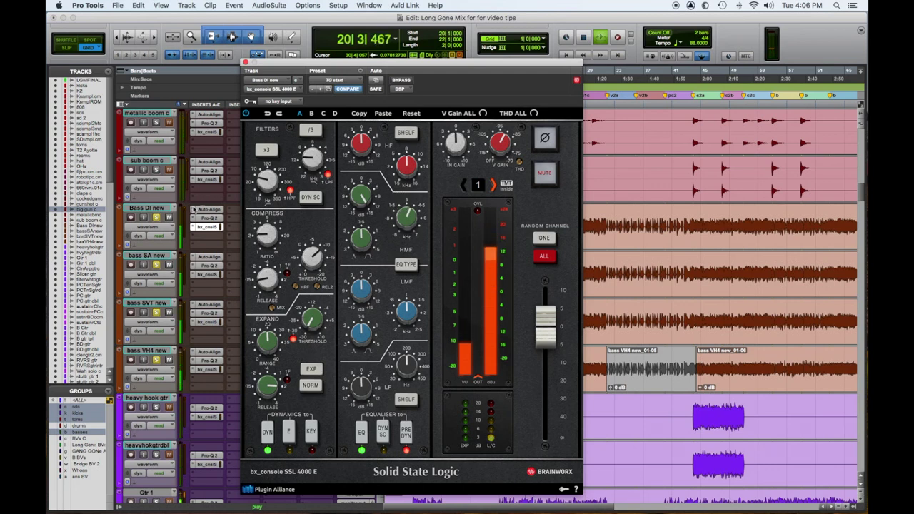
Step: Clear the bass solos to hear the full mix, solo only Bass DI with groups suspended, and fine-tune its HMF frequency
{"action": "left_click", "coordinate": [157, 219]}
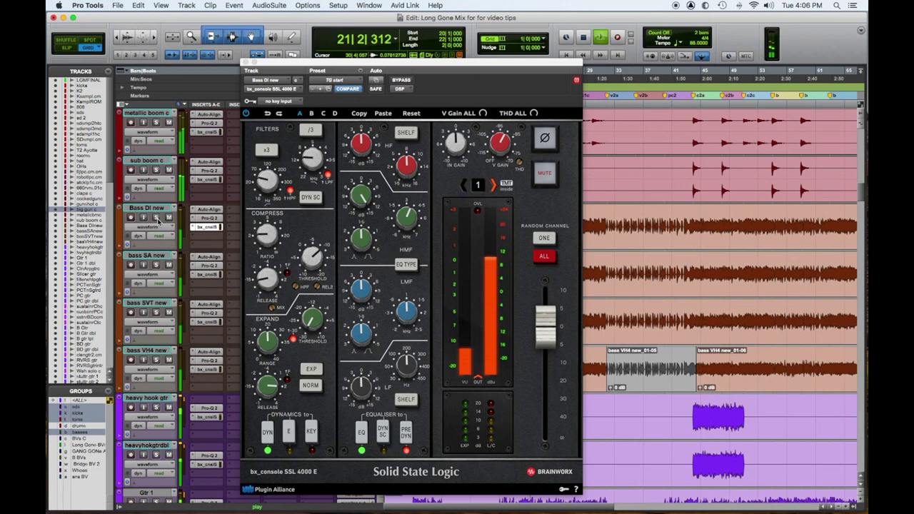
{"action": "left_click", "coordinate": [156, 218]}
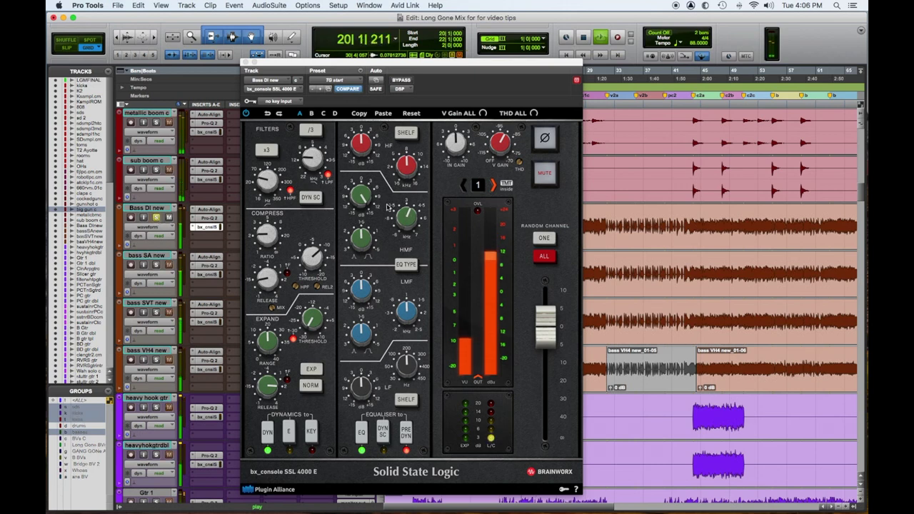
{"action": "mouse_move", "coordinate": [407, 213]}
{"action": "left_mouse_down"}
{"action": "mouse_move", "coordinate": [403, 227]}
{"action": "mouse_move", "coordinate": [400, 205]}
{"action": "left_mouse_up"}
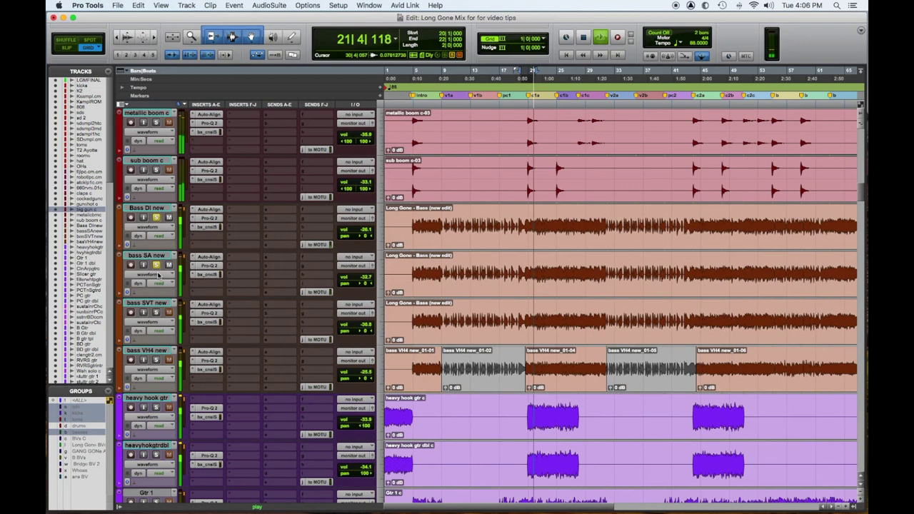
Step: Leave only the bass SVT track soloed and set the LF band on its SSL strip to bell
{"action": "left_click", "coordinate": [158, 312]}
{"action": "left_click", "coordinate": [157, 219]}
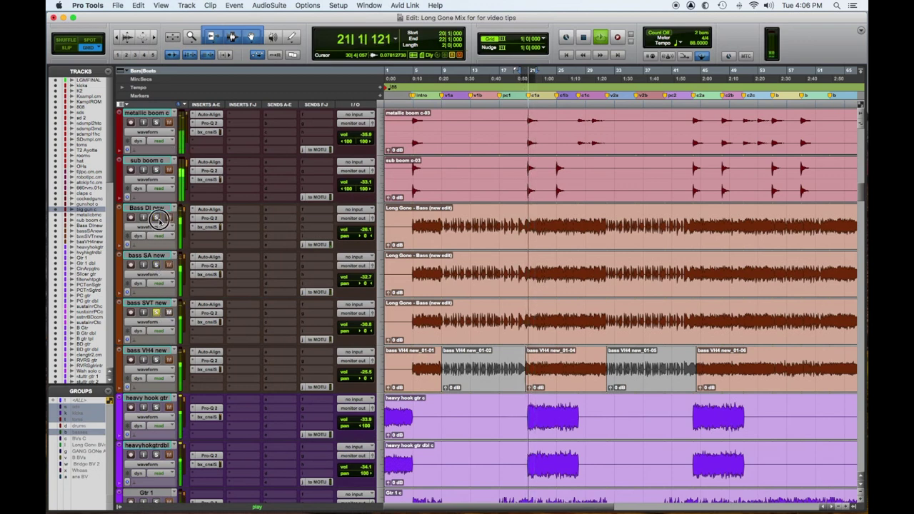
{"action": "left_click", "coordinate": [207, 322]}
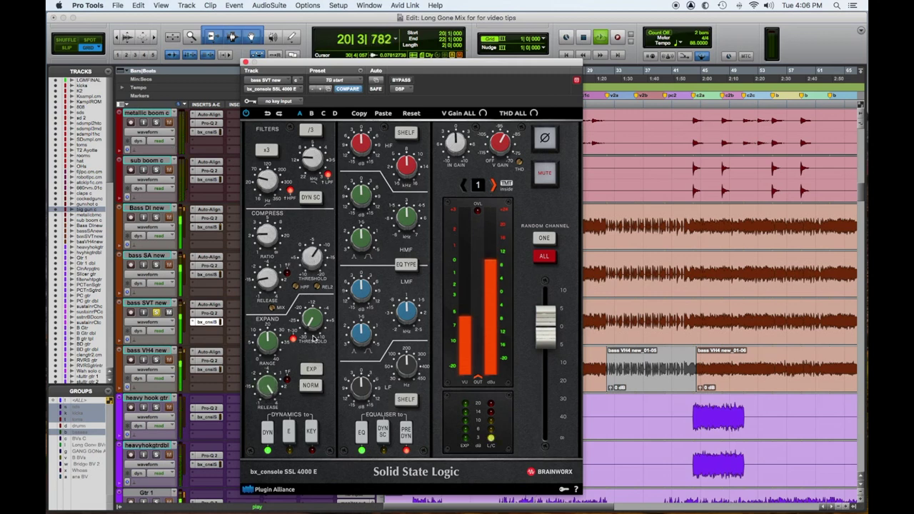
{"action": "left_click", "coordinate": [406, 399]}
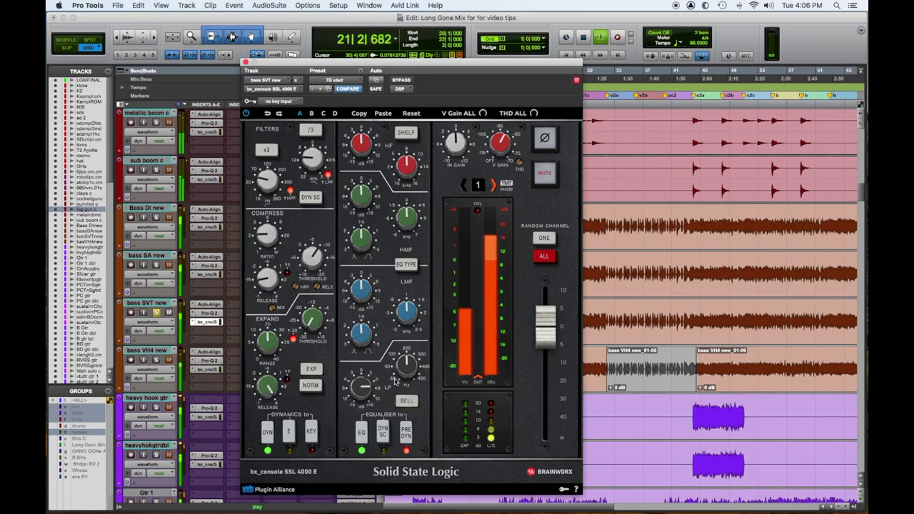
Step: On the bass SVT strip, sweep the LMF frequency, lower the LMF gain from its boost, and adjust the HMF gain and frequency
{"action": "mouse_move", "coordinate": [406, 368]}
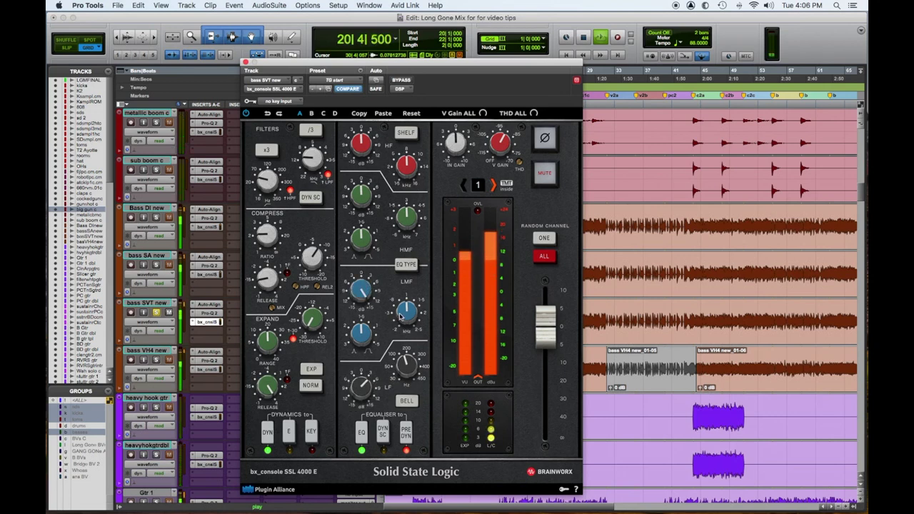
{"action": "mouse_move", "coordinate": [400, 319]}
{"action": "left_click_drag", "start_coordinate": [367, 294], "coordinate": [360, 322]}
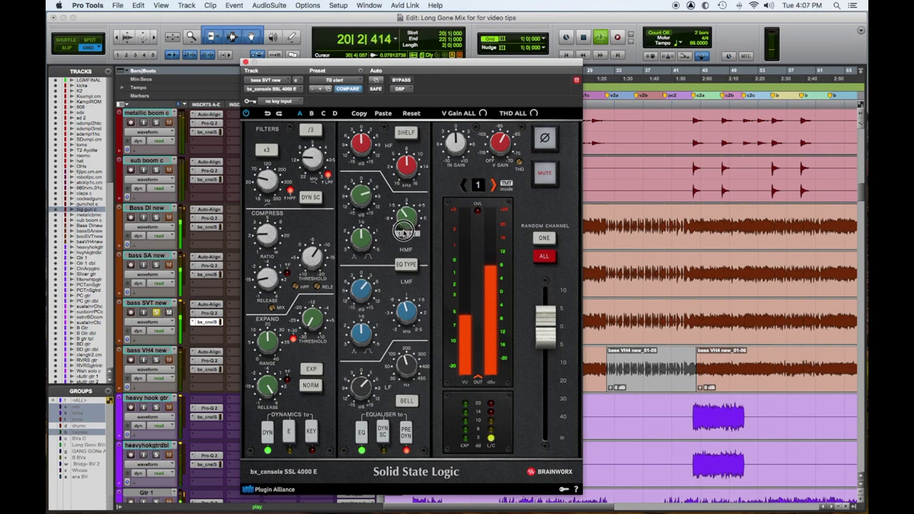
{"action": "left_click_drag", "start_coordinate": [361, 202], "coordinate": [363, 197]}
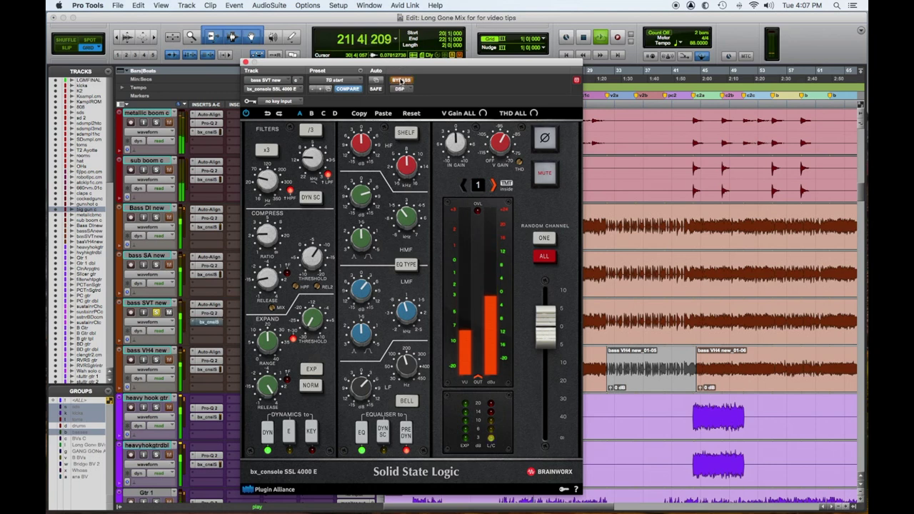
Step: Lower the bass SVT strip's output fader slightly to match levels, compare against bypass, and close the strip
{"action": "left_click_drag", "start_coordinate": [547, 325], "coordinate": [547, 336]}
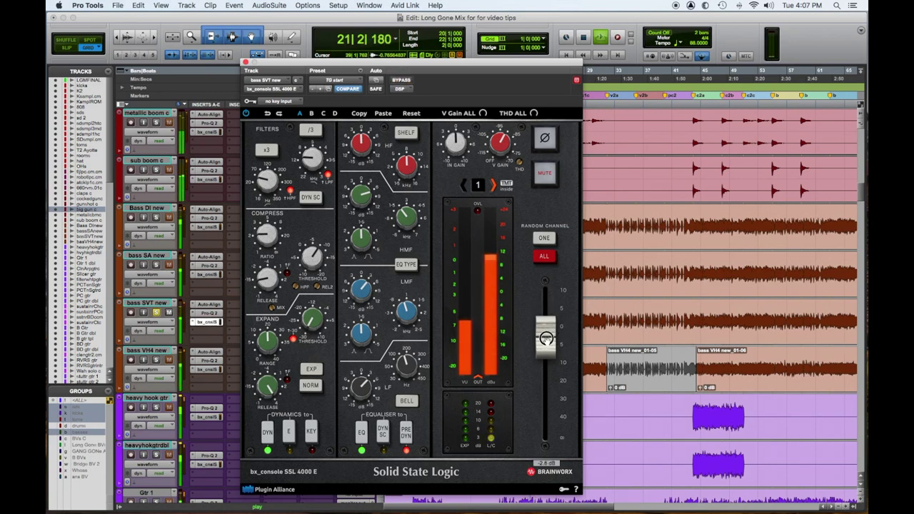
{"action": "left_click", "coordinate": [405, 84]}
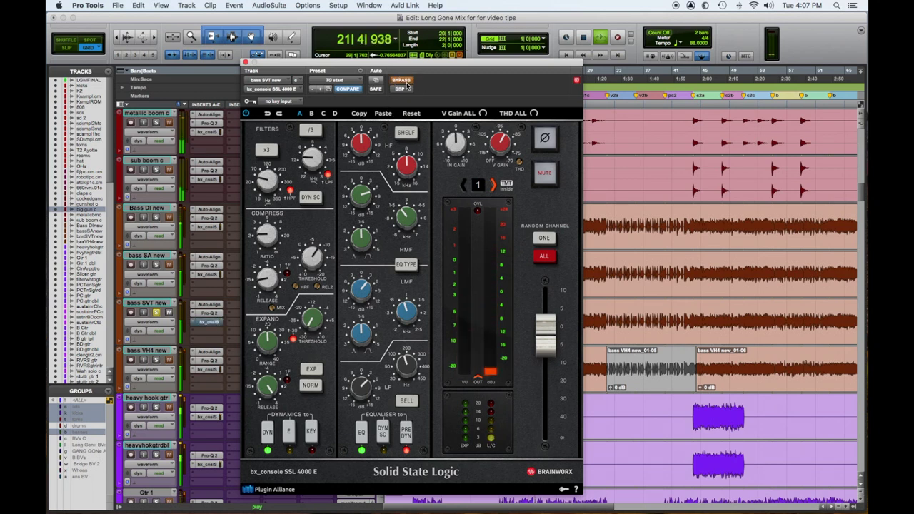
{"action": "left_click", "coordinate": [246, 63]}
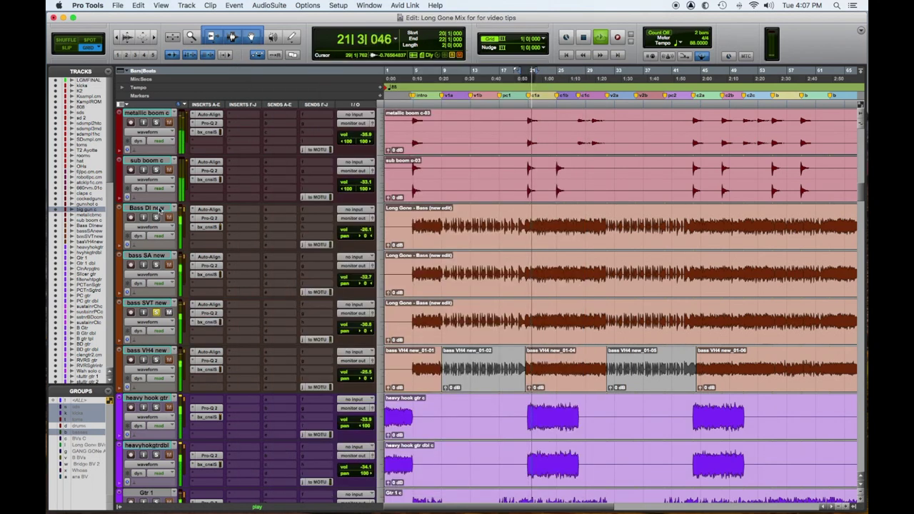
Step: Select the four bass tracks from Bass DI to bass VH4 and solo them together
{"action": "left_click", "coordinate": [155, 212]}
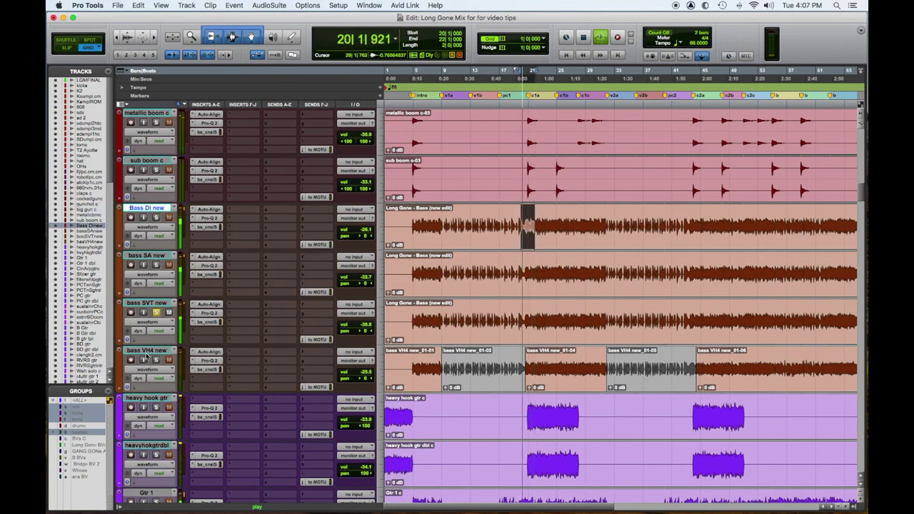
{"action": "left_click", "coordinate": [154, 362], "text": "shift"}
{"action": "left_click", "coordinate": [155, 359]}
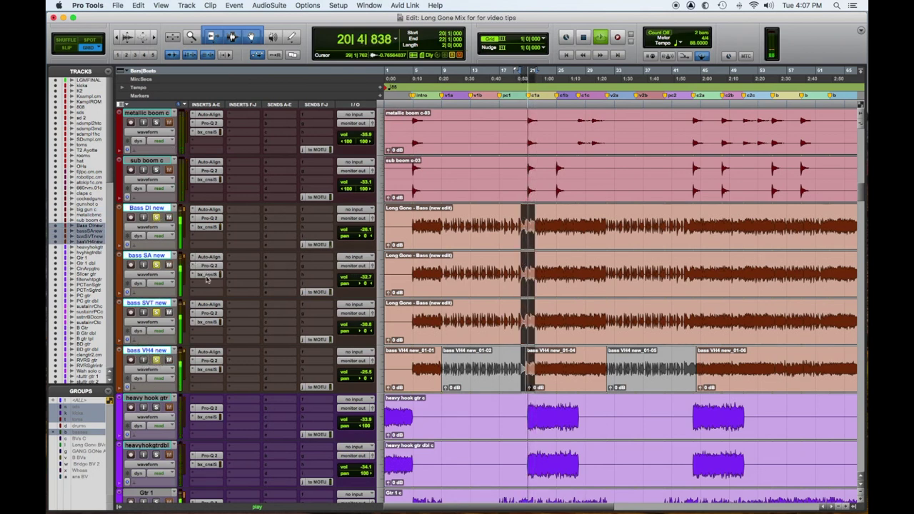
Step: Extend the track selection up to the kicks and solo all selected drum, loop, effect and bass tracks
{"action": "scroll", "coordinate": [270, 296], "scroll_direction": "up", "scroll_amount": 10}
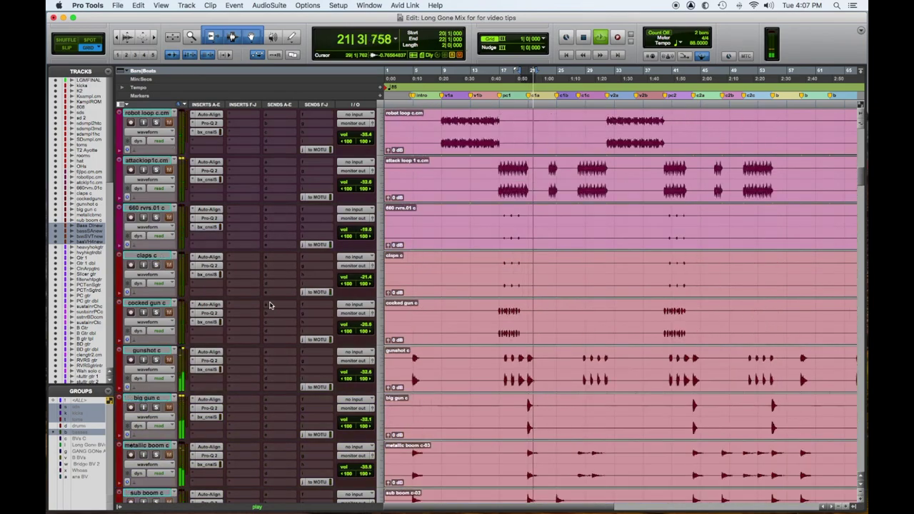
{"action": "scroll", "coordinate": [272, 305], "scroll_direction": "up", "scroll_amount": 10}
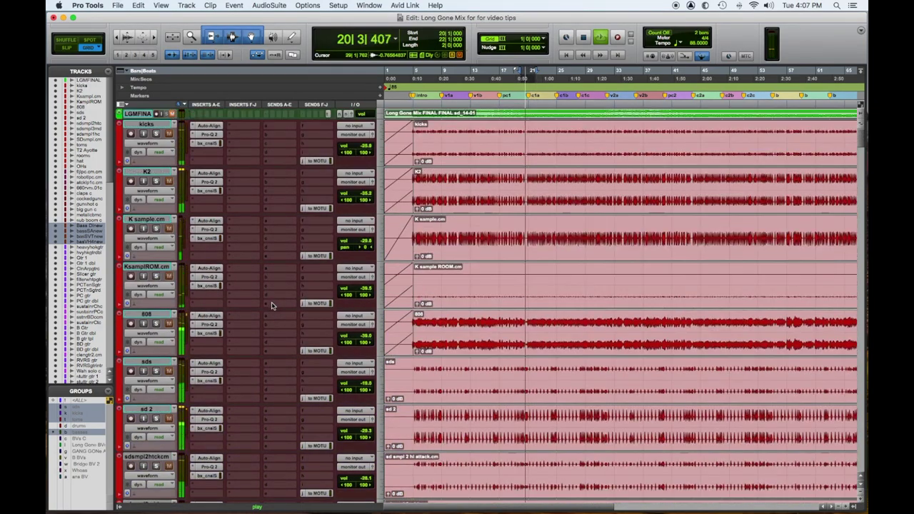
{"action": "left_click", "coordinate": [147, 125], "text": "shift"}
{"action": "left_click", "coordinate": [155, 134], "text": "alt+shift"}
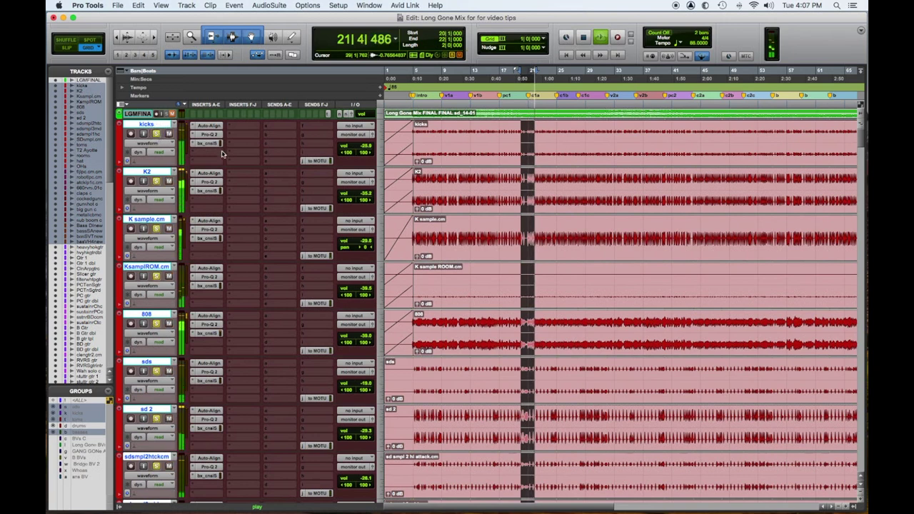
Step: Play the soloed tracks from bar 44, bypassing and re-enabling all their SSL 4000 E inserts at once to compare
{"action": "key", "text": "space"}
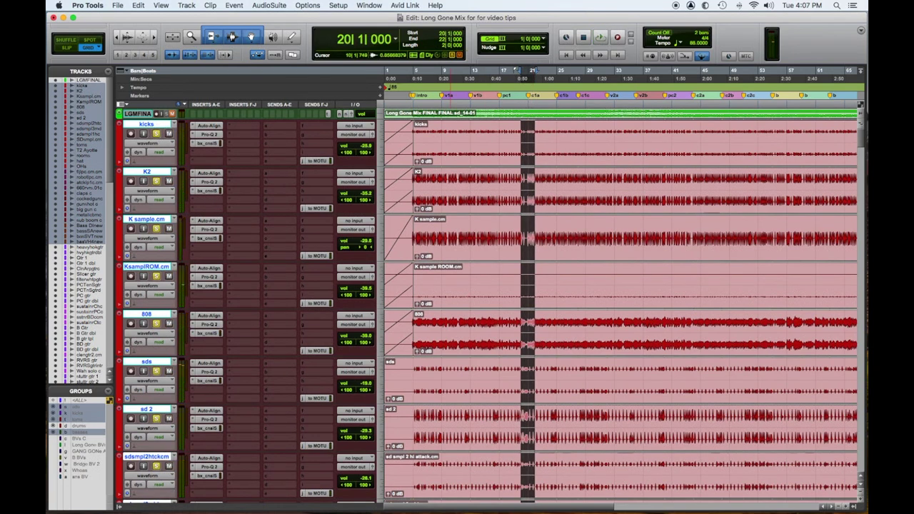
{"action": "left_click", "coordinate": [693, 71]}
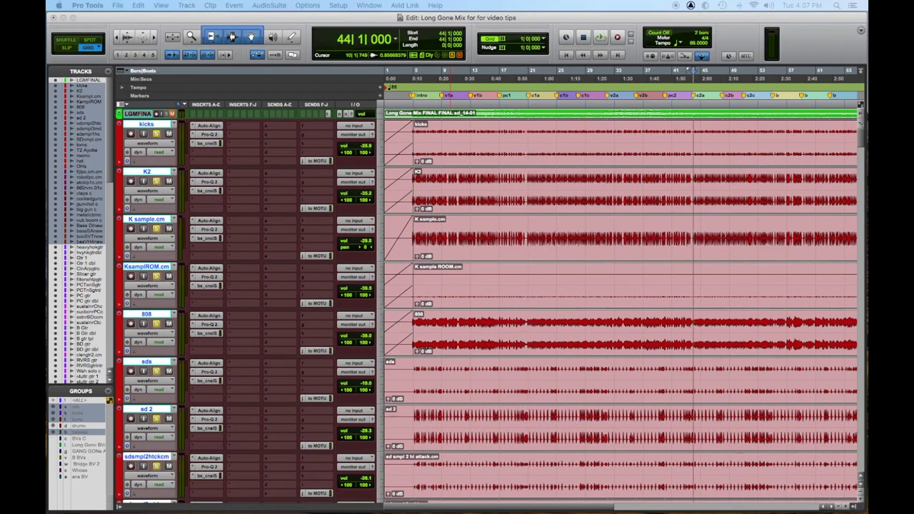
{"action": "key", "text": "space"}
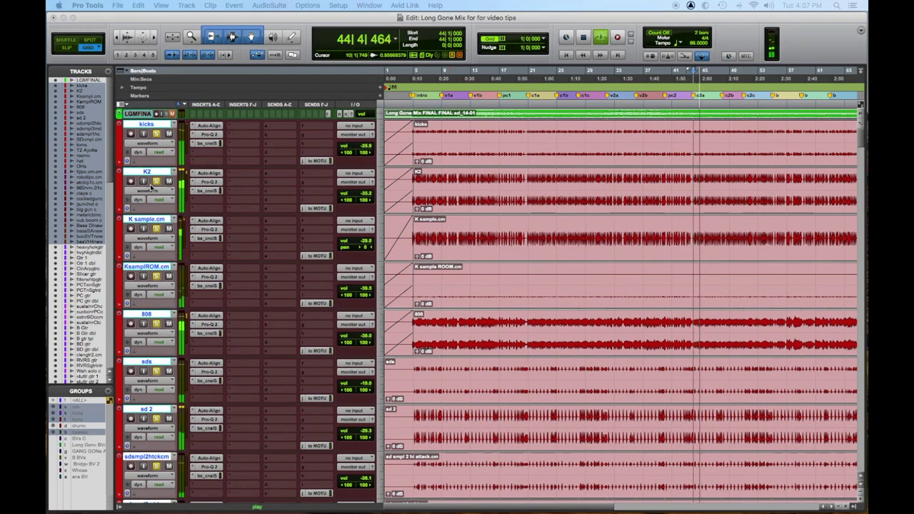
{"action": "left_click", "coordinate": [207, 193], "text": "alt+super"}
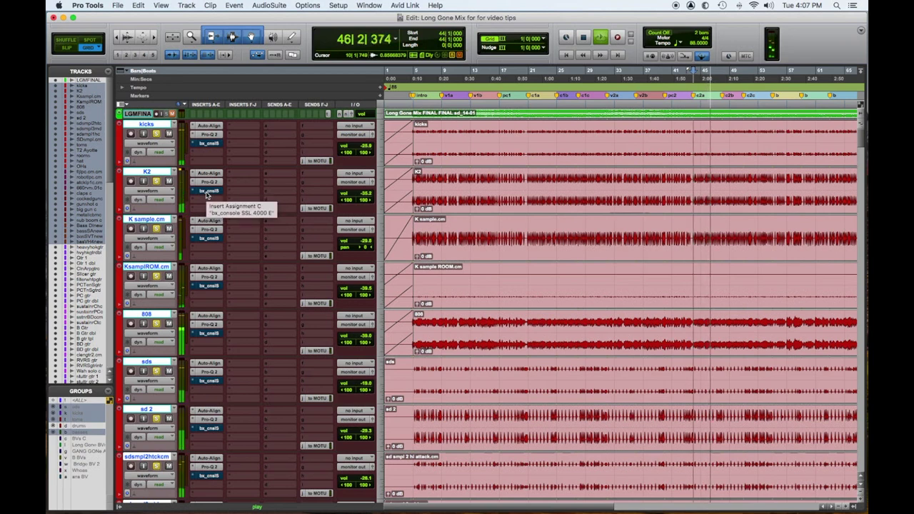
{"action": "left_click", "coordinate": [207, 194], "text": "alt+super"}
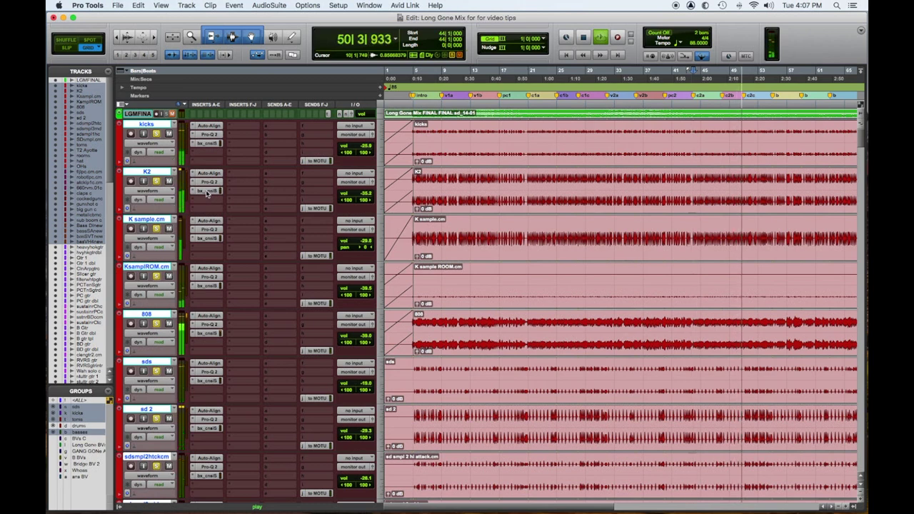
Step: Toggle bypass on the SSL 4000 E inserts of all selected tracks together during playback
{"action": "left_click", "coordinate": [207, 193], "text": "alt+super"}
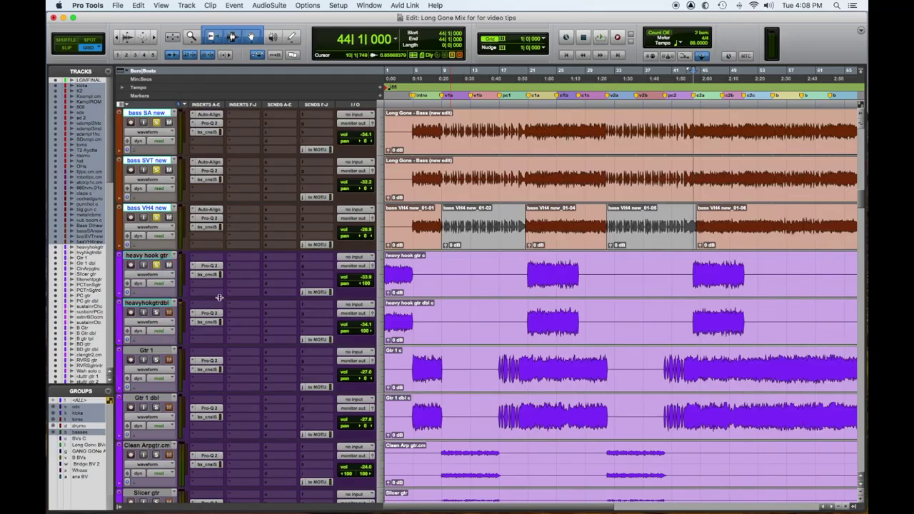
Step: Play the soloed heavy hook guitar from bar 44 and adjust its SSL strip's high-pass filter, compressor threshold and expander release
{"action": "key", "text": "space"}
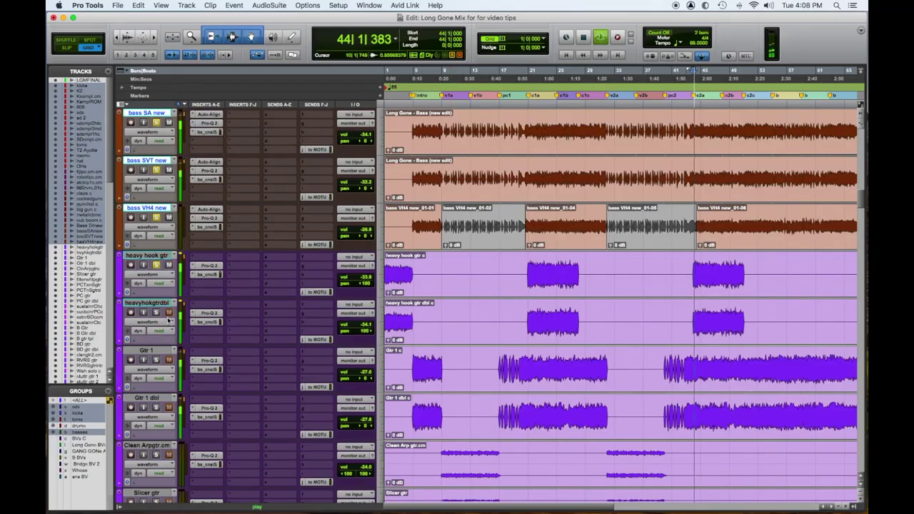
{"action": "left_click", "coordinate": [207, 274]}
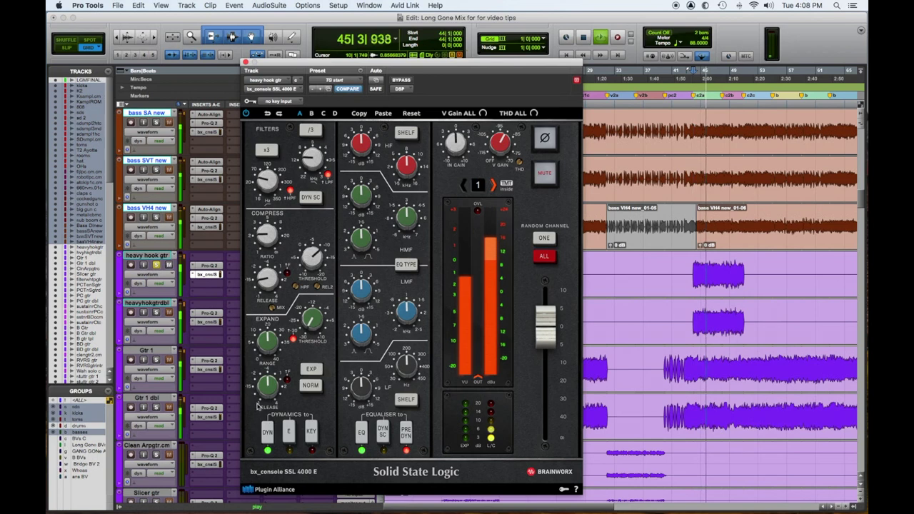
{"action": "mouse_move", "coordinate": [267, 239]}
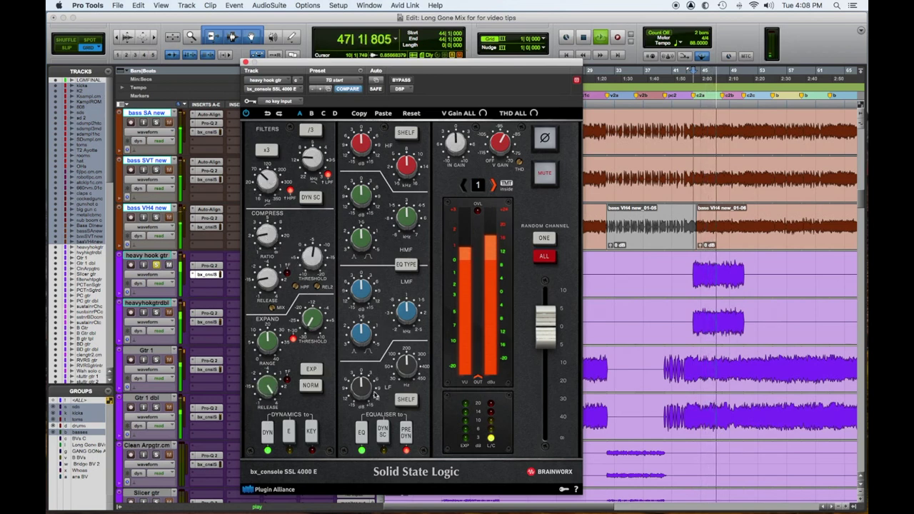
Step: Boost the heavy hook guitar's low-mid band while sweeping its frequency down, and reset the band's gain to zero
{"action": "left_click_drag", "start_coordinate": [351, 292], "coordinate": [353, 281]}
{"action": "mouse_move", "coordinate": [397, 318]}
{"action": "left_click_drag", "start_coordinate": [397, 318], "coordinate": [397, 342]}
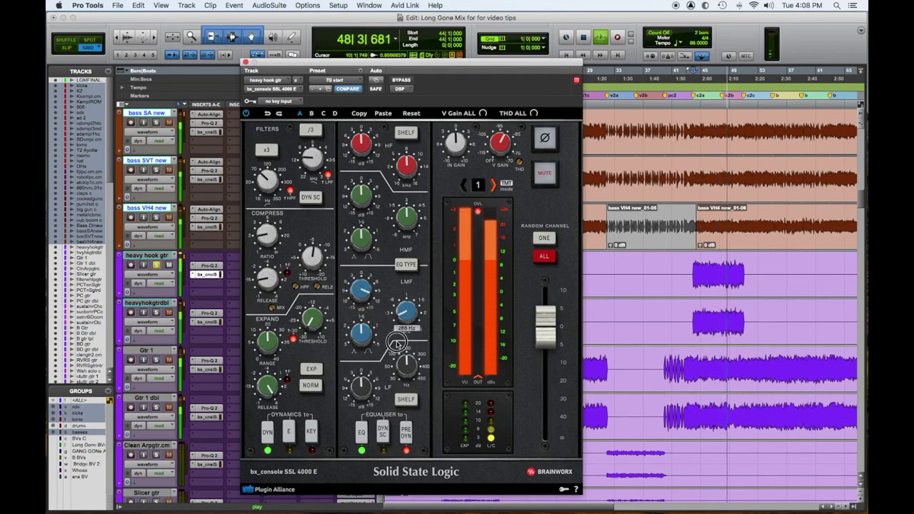
{"action": "left_click", "coordinate": [362, 290], "text": "alt"}
Step: Boost the heavy hook guitar's high mids at about 2.9 kHz, lift its high band slightly, and close the strip
{"action": "left_click_drag", "start_coordinate": [363, 196], "coordinate": [375, 170]}
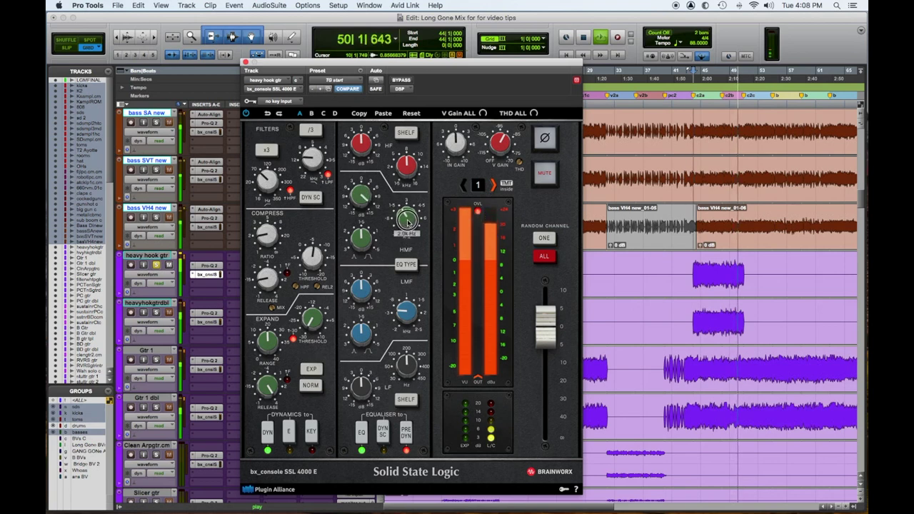
{"action": "left_click_drag", "start_coordinate": [369, 202], "coordinate": [362, 225]}
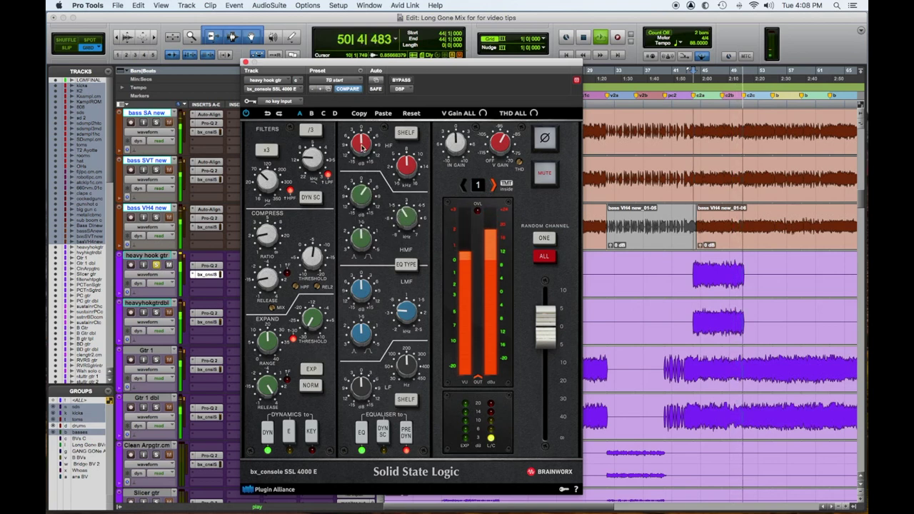
{"action": "left_click_drag", "start_coordinate": [363, 145], "coordinate": [363, 139]}
{"action": "key", "text": "space"}
{"action": "key", "text": "space"}
{"action": "left_click_drag", "start_coordinate": [400, 163], "coordinate": [401, 173]}
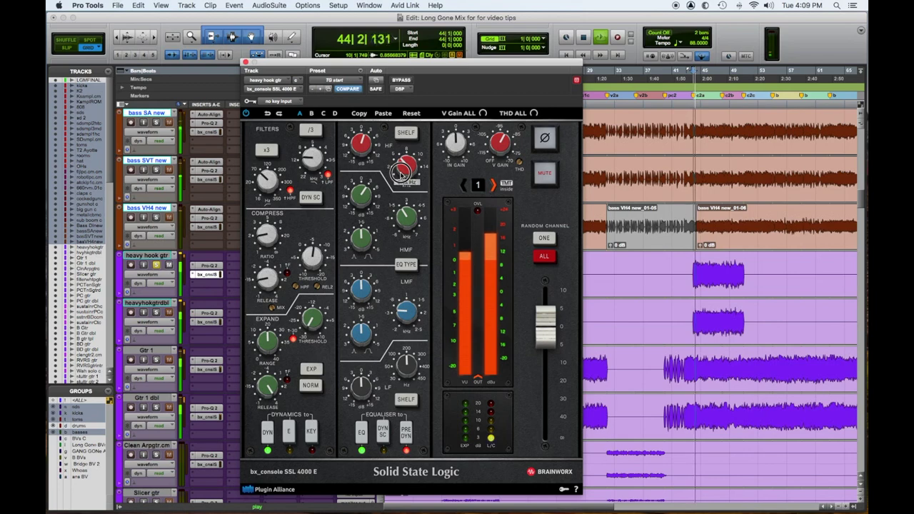
{"action": "left_click", "coordinate": [244, 62]}
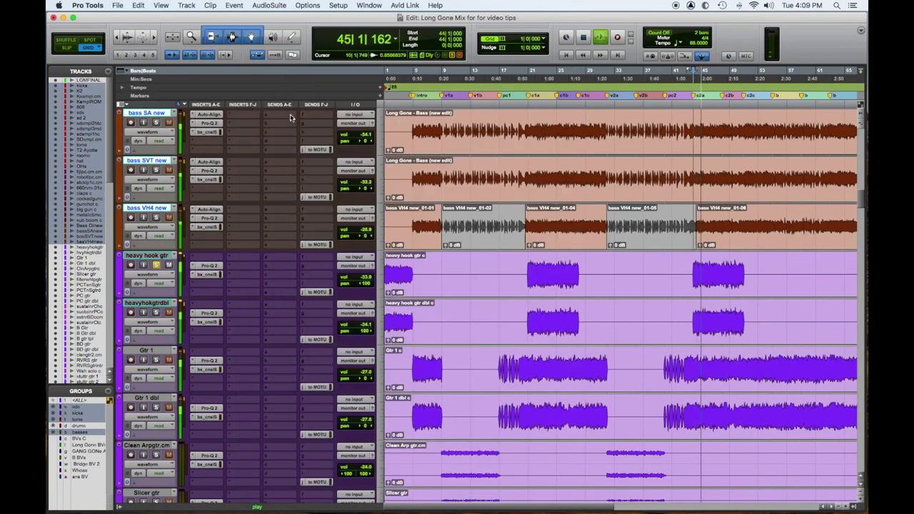
Step: Shape the heavy hook double's SSL strip with a low-mid cut, slight high-mid boost, 4 s expander release and trimmed output fader
{"action": "left_click", "coordinate": [205, 323]}
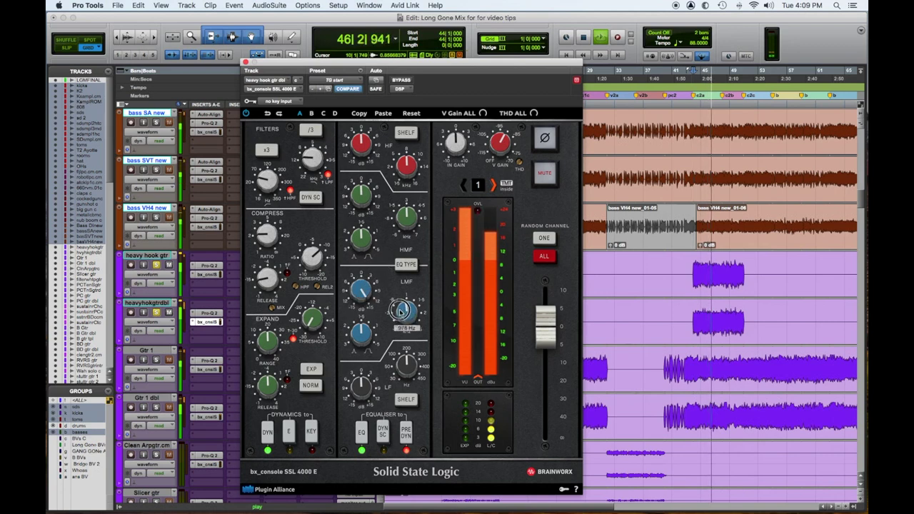
{"action": "left_click_drag", "start_coordinate": [360, 299], "coordinate": [356, 321]}
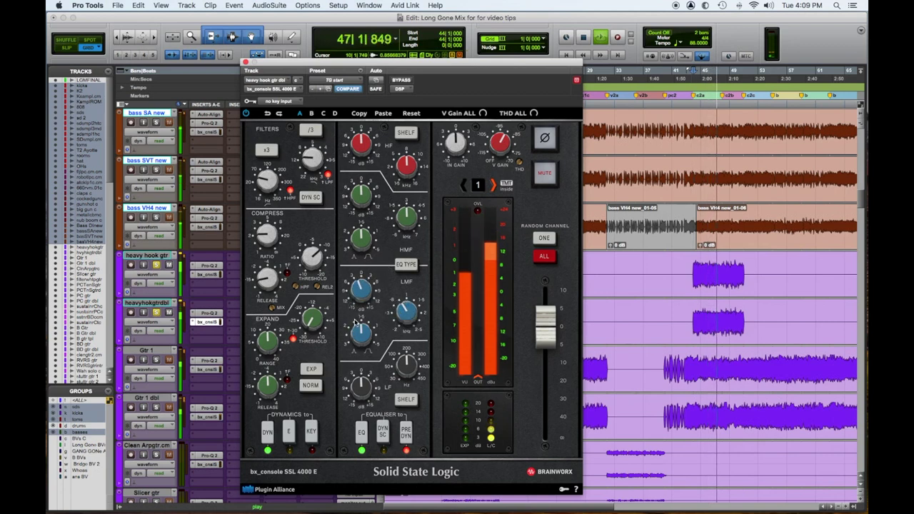
{"action": "left_click_drag", "start_coordinate": [409, 220], "coordinate": [407, 224]}
{"action": "left_click_drag", "start_coordinate": [362, 201], "coordinate": [365, 225]}
{"action": "mouse_move", "coordinate": [361, 152]}
{"action": "left_mouse_down"}
{"action": "mouse_move", "coordinate": [363, 130]}
{"action": "mouse_move", "coordinate": [364, 145]}
{"action": "left_mouse_up"}
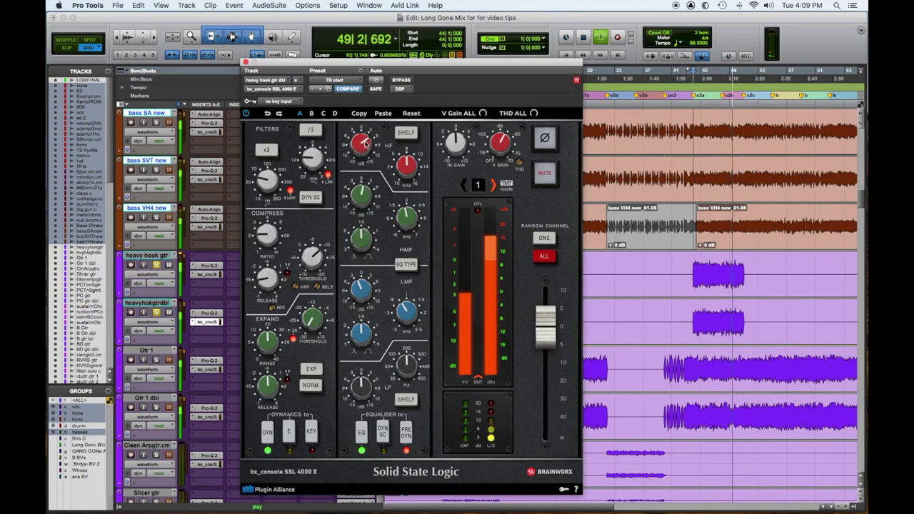
{"action": "left_click_drag", "start_coordinate": [267, 388], "coordinate": [281, 359]}
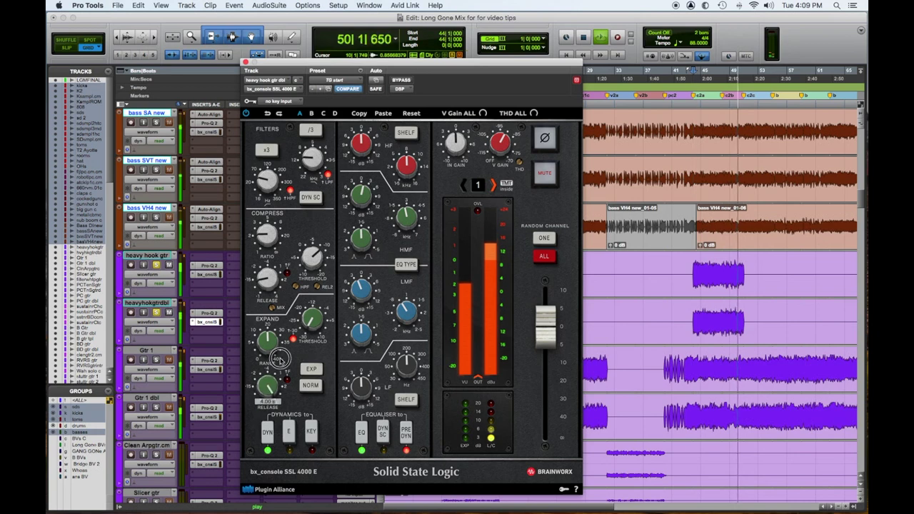
{"action": "left_click_drag", "start_coordinate": [554, 334], "coordinate": [555, 333]}
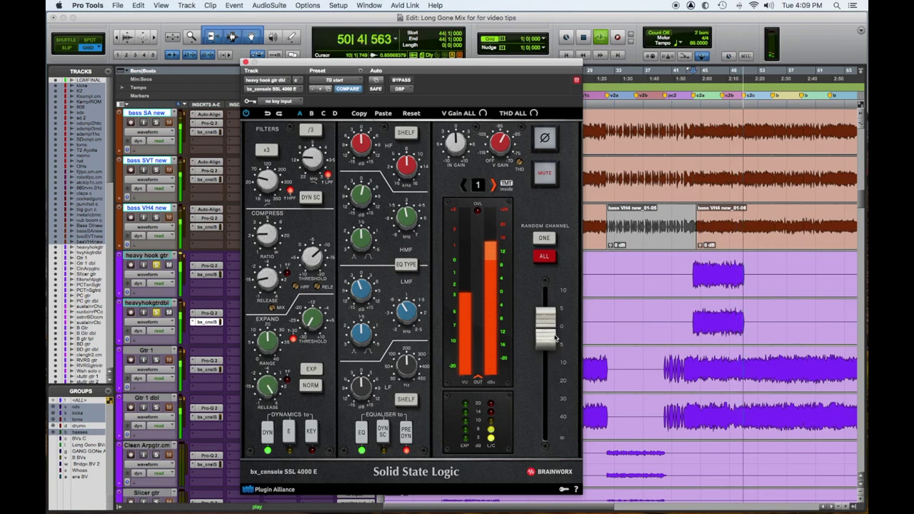
Step: Play the mix from bar 44 and select both heavy hook guitar tracks together for comparison
{"action": "key", "text": "space"}
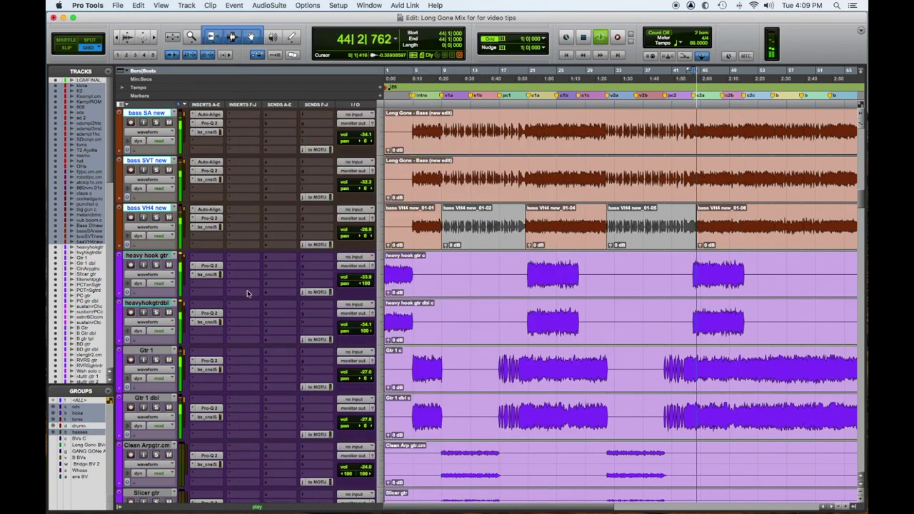
{"action": "left_click", "coordinate": [157, 258]}
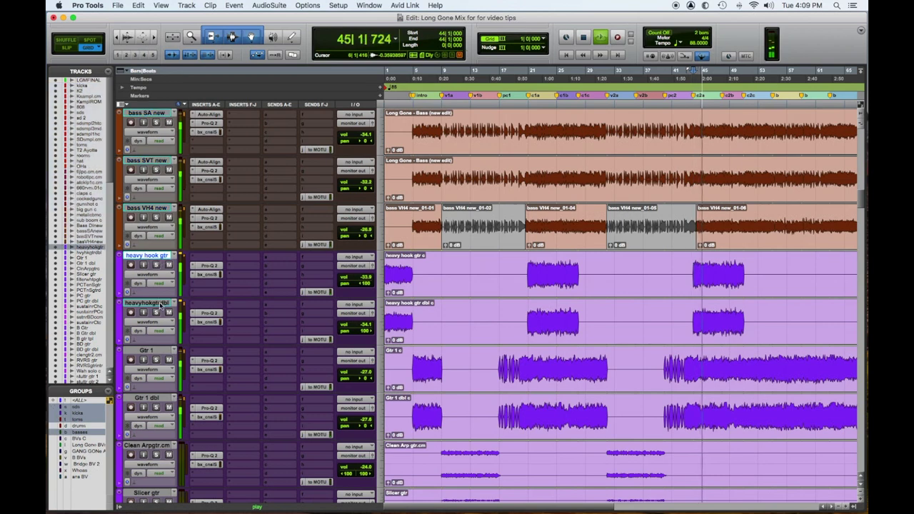
{"action": "left_click", "coordinate": [165, 305], "text": "shift"}
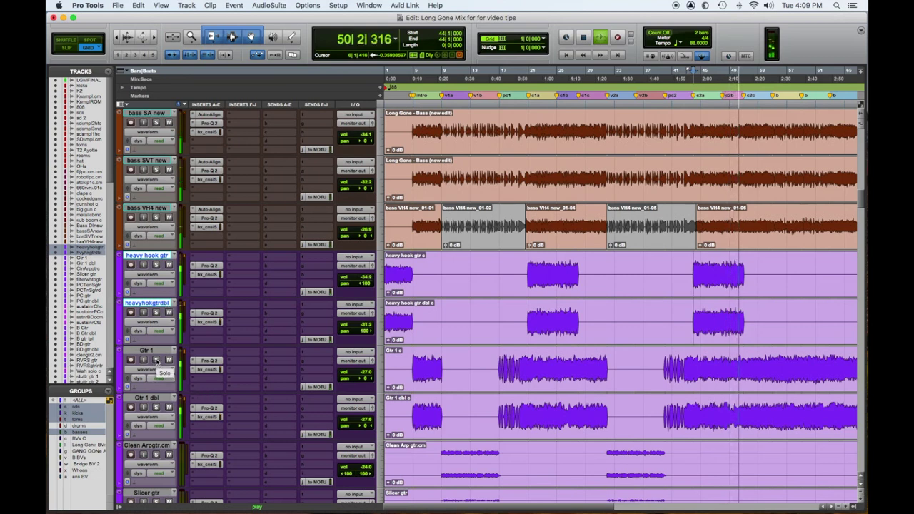
Step: Shape the soloed Gtr 1's SSL strip with a low-mid cut, slight high-mid boost and adjusted high-pass and low-pass filters, and close it
{"action": "left_click", "coordinate": [207, 369]}
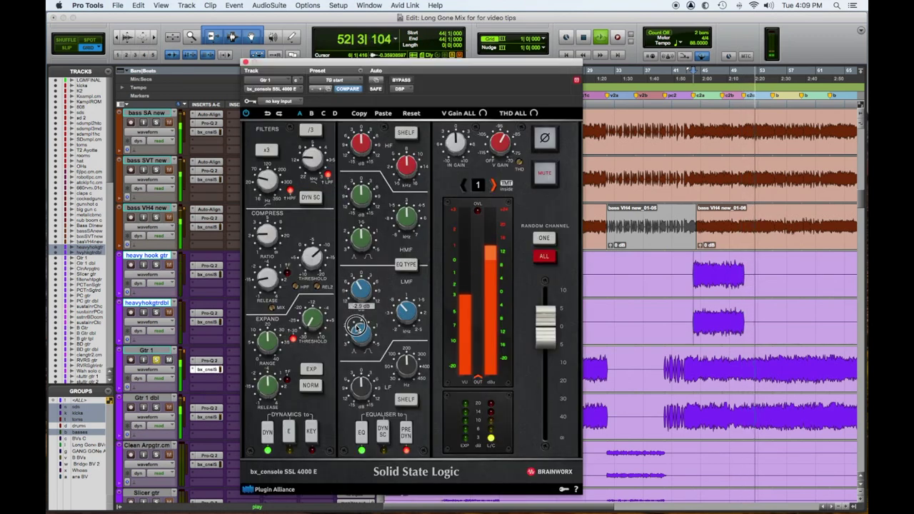
{"action": "left_click_drag", "start_coordinate": [270, 184], "coordinate": [268, 173]}
{"action": "left_click_drag", "start_coordinate": [360, 198], "coordinate": [360, 185]}
{"action": "left_click_drag", "start_coordinate": [397, 218], "coordinate": [396, 220]}
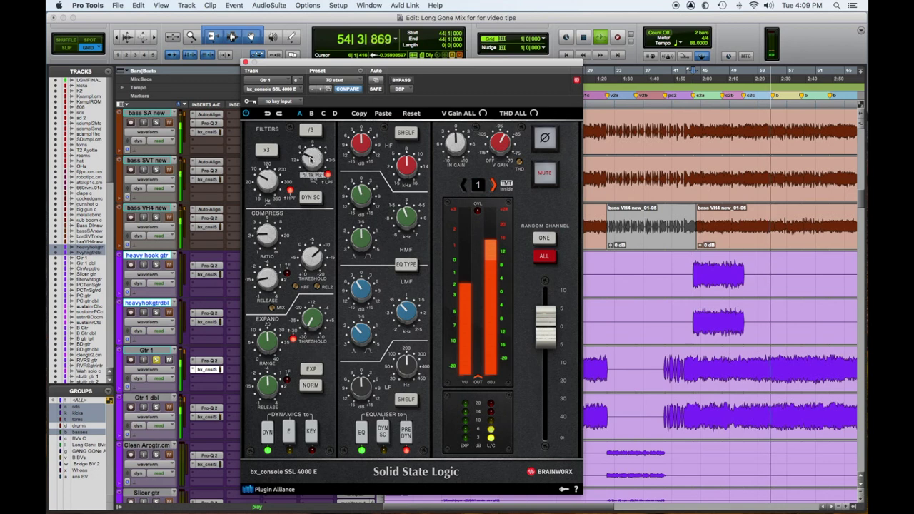
{"action": "mouse_move", "coordinate": [268, 168]}
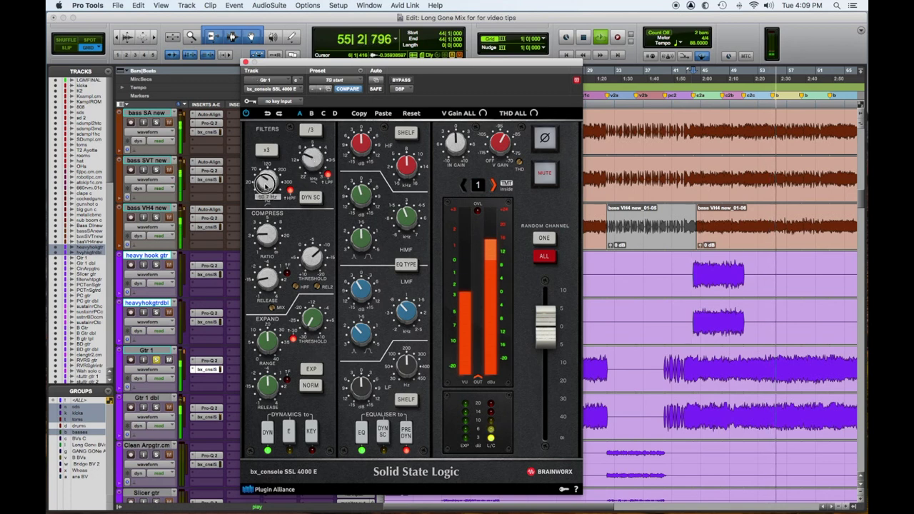
{"action": "mouse_move", "coordinate": [268, 167]}
{"action": "left_mouse_down"}
{"action": "mouse_move", "coordinate": [281, 137]}
{"action": "mouse_move", "coordinate": [270, 173]}
{"action": "left_mouse_up"}
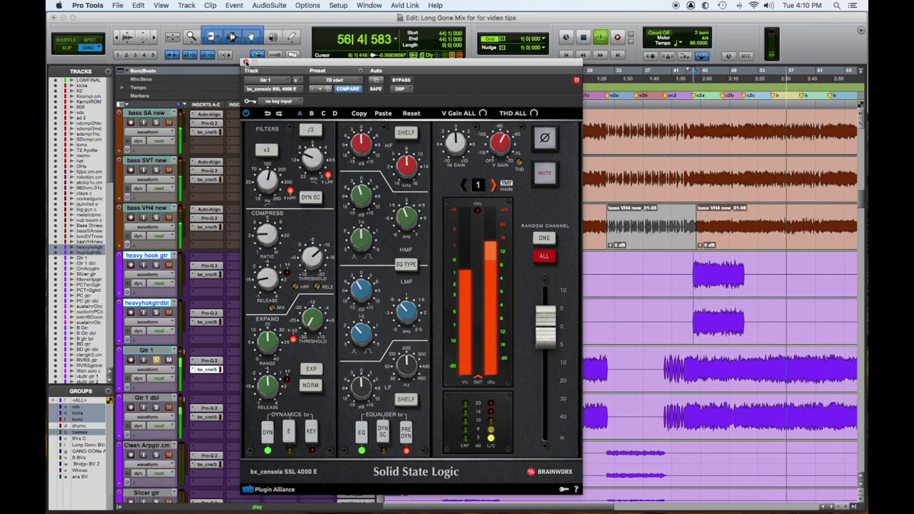
{"action": "left_click", "coordinate": [245, 62]}
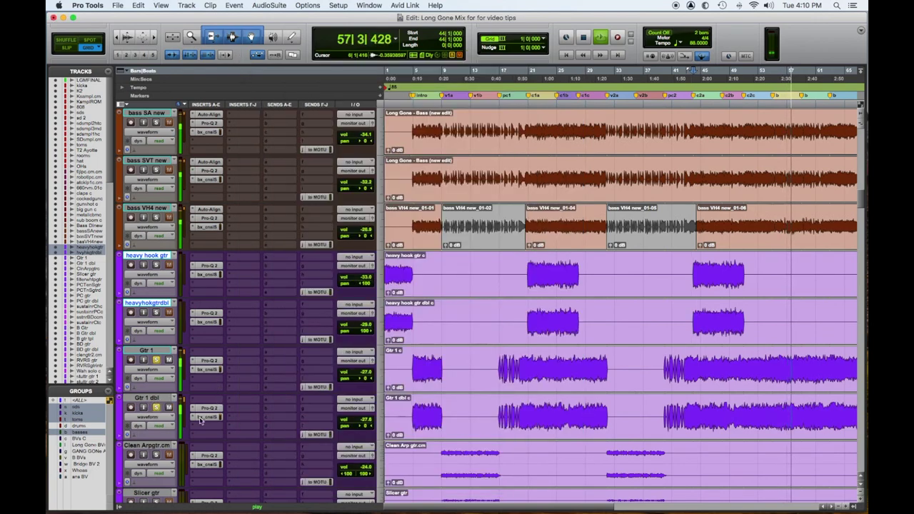
Step: Shape the Gtr 1 double's SSL strip with a raised high-pass, slight low-mid cut and lower-frequency high-mid boost, and close it
{"action": "left_click", "coordinate": [207, 417]}
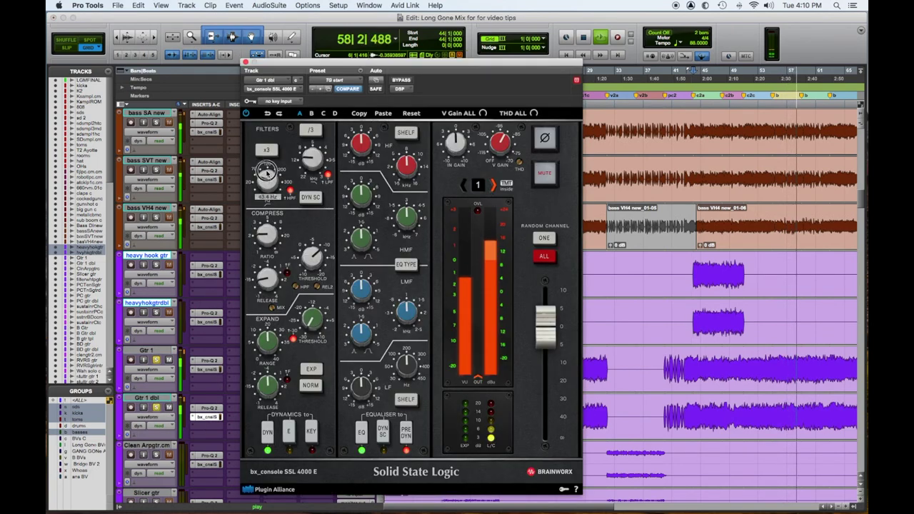
{"action": "left_click_drag", "start_coordinate": [368, 293], "coordinate": [368, 265]}
{"action": "left_click_drag", "start_coordinate": [404, 307], "coordinate": [363, 334]}
{"action": "left_click_drag", "start_coordinate": [360, 299], "coordinate": [355, 327]}
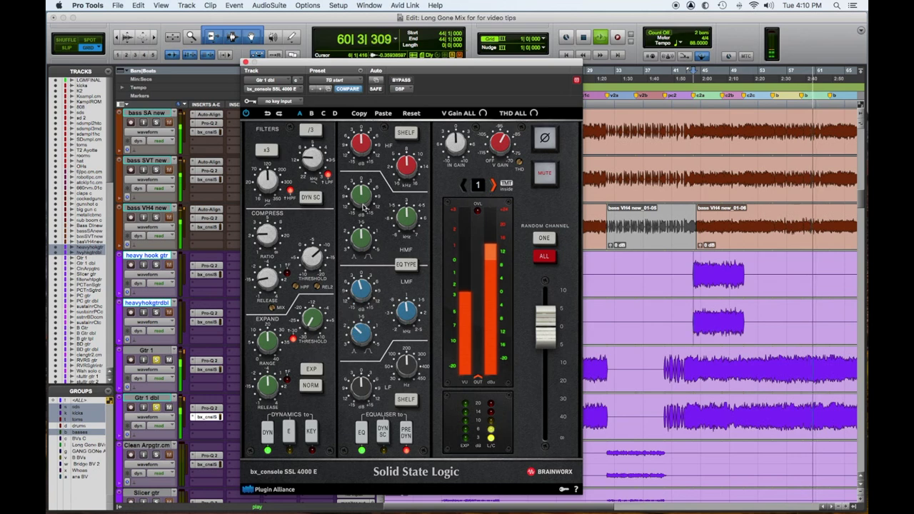
{"action": "mouse_move", "coordinate": [396, 236]}
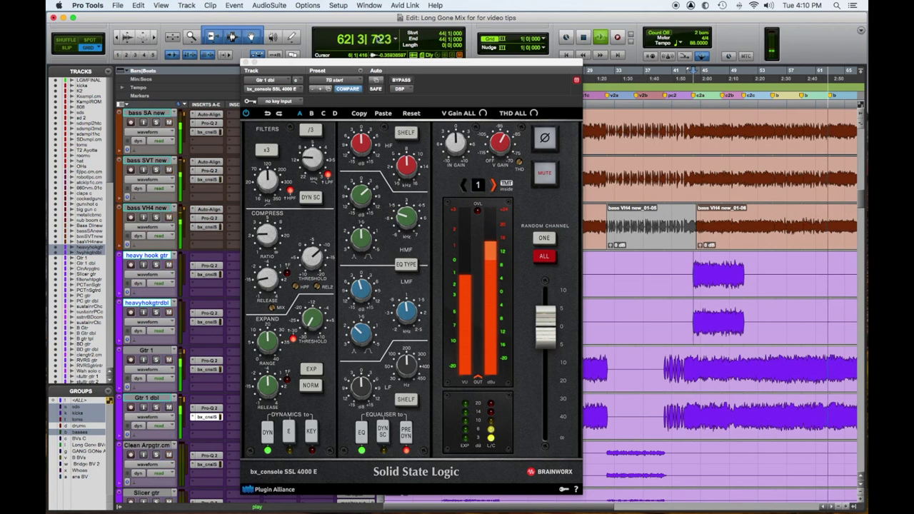
{"action": "left_click", "coordinate": [245, 63]}
{"action": "left_click", "coordinate": [245, 63]}
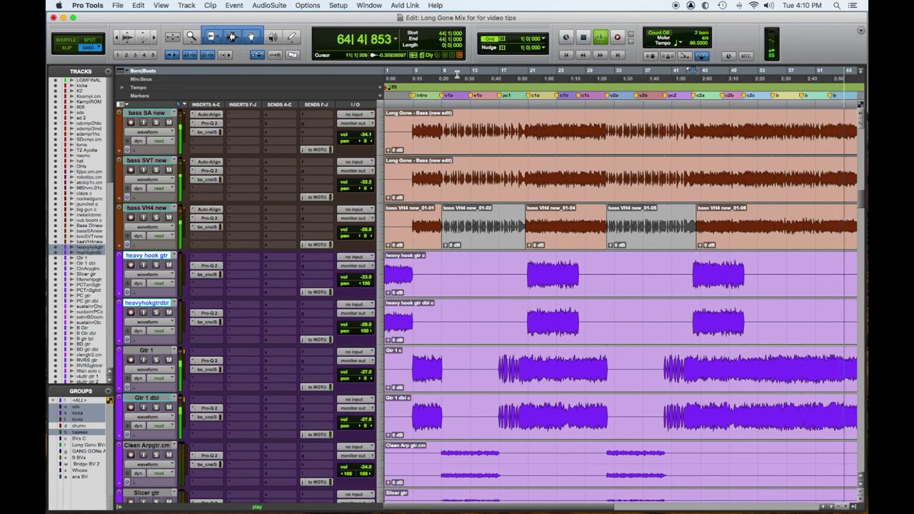
Step: Play the mix from bar 44 again to check the heavy hook and Gtr 1 guitars together
{"action": "key", "text": "space"}
{"action": "key", "text": "space"}
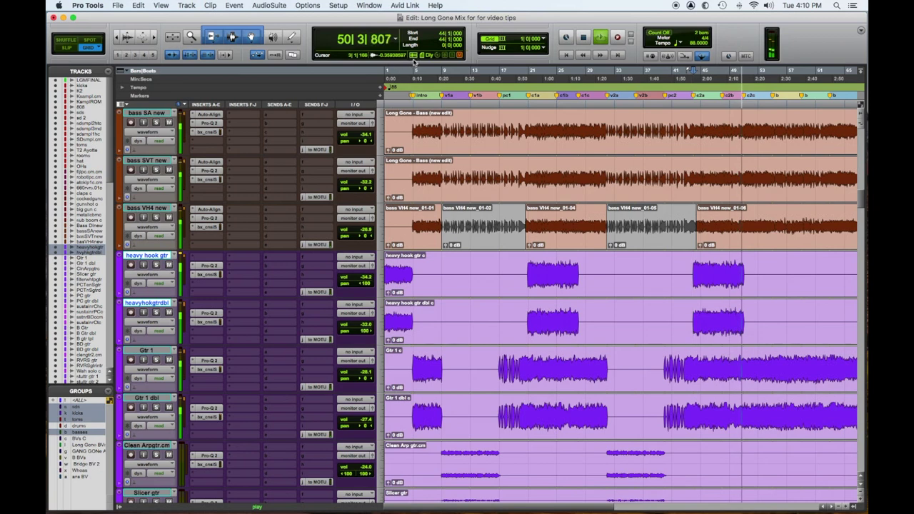
{"action": "key", "text": "space"}
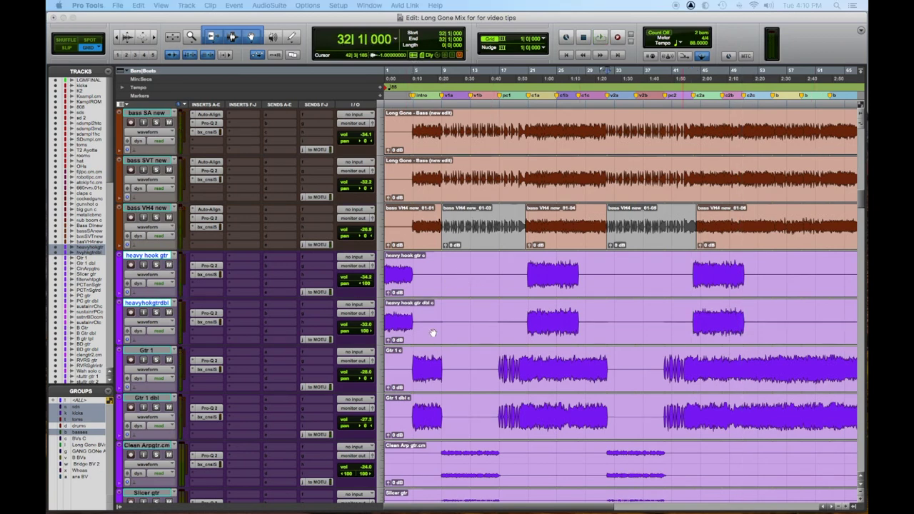
Step: Play from bar 32 with the Clean Arp guitar soloed and adjust its SSL strip's high-pass, compressor threshold, ratio and expander release
{"action": "scroll", "coordinate": [432, 334], "scroll_direction": "down", "scroll_amount": 4}
{"action": "key", "text": "space"}
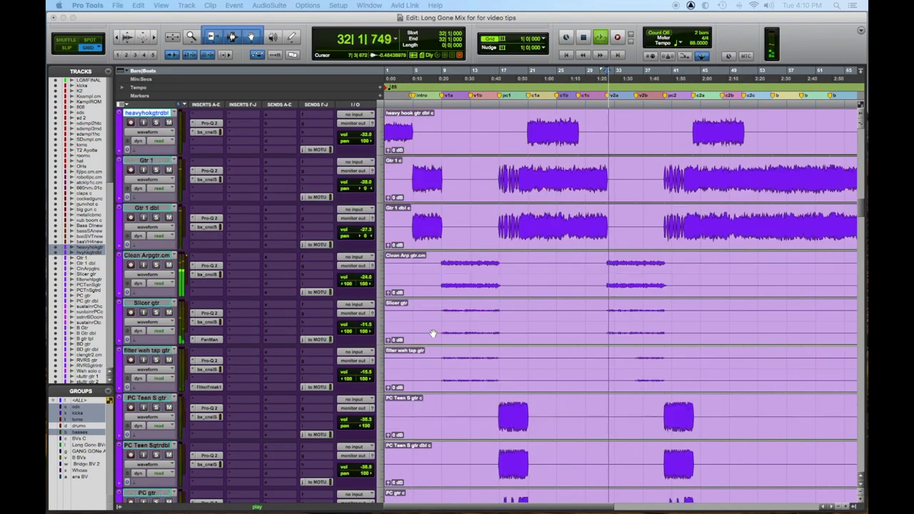
{"action": "left_click", "coordinate": [207, 274]}
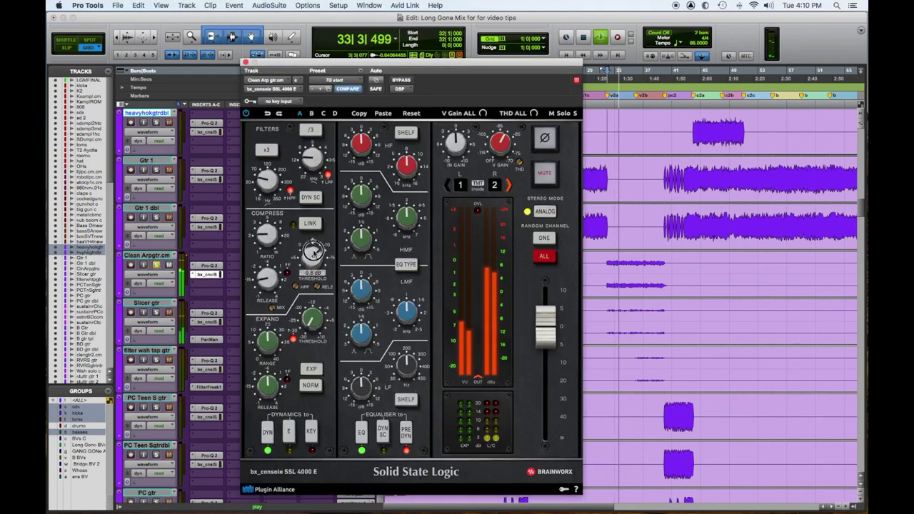
{"action": "mouse_move", "coordinate": [268, 227]}
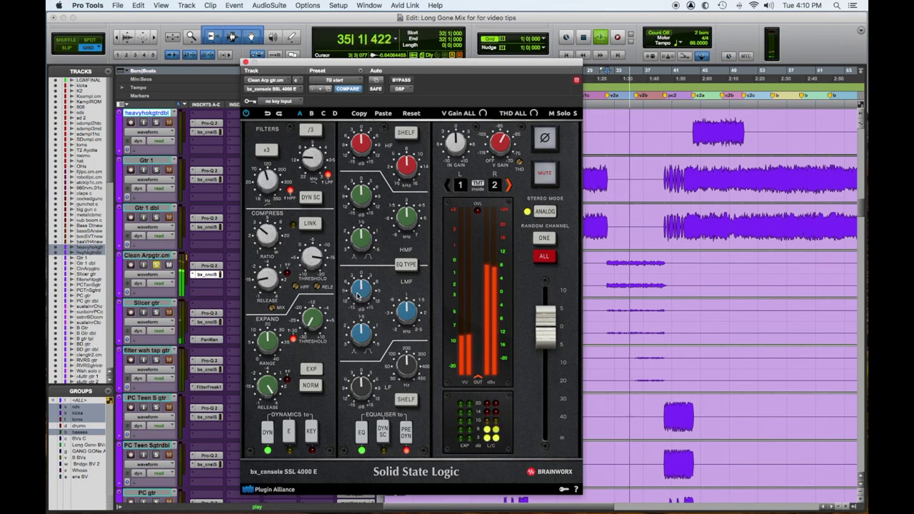
Step: Boost the Clean Arp guitar's low mids and high mids, compare its SSL strip against bypass, and close it
{"action": "mouse_move", "coordinate": [402, 312]}
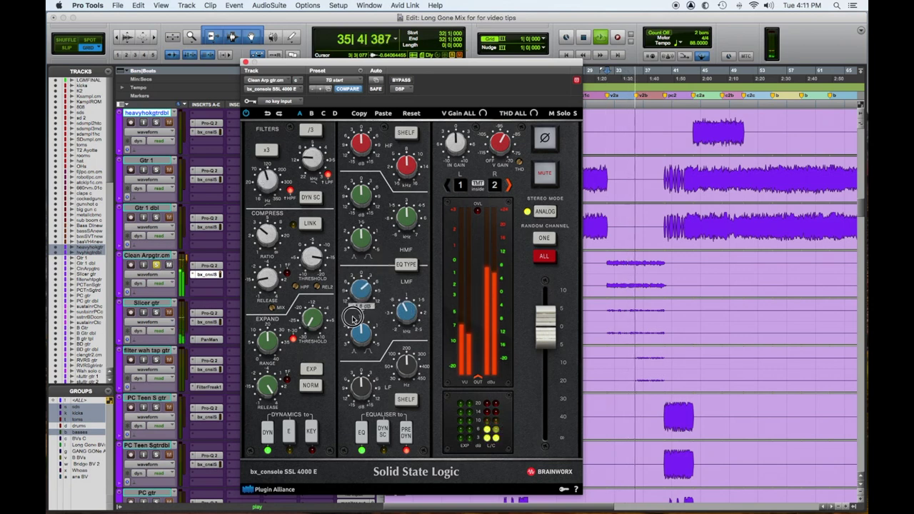
{"action": "mouse_move", "coordinate": [370, 182]}
{"action": "left_click_drag", "start_coordinate": [362, 196], "coordinate": [359, 219]}
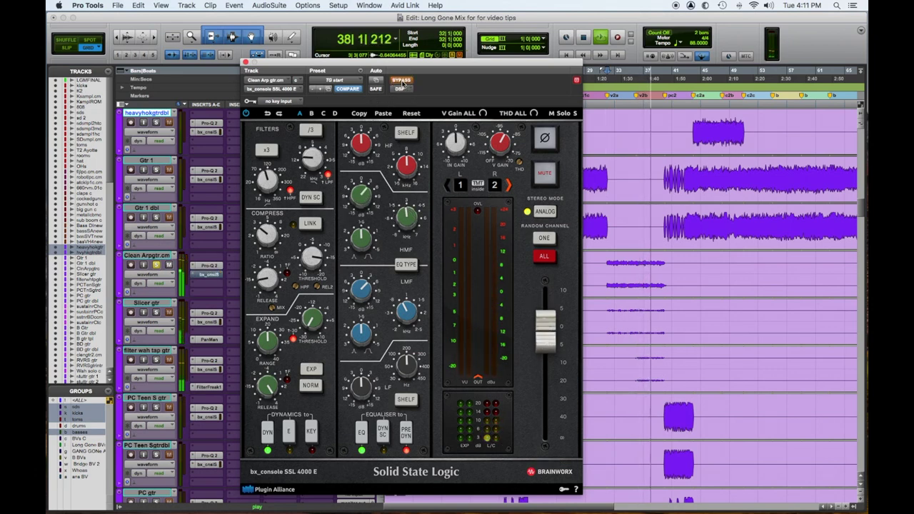
{"action": "left_click", "coordinate": [244, 61]}
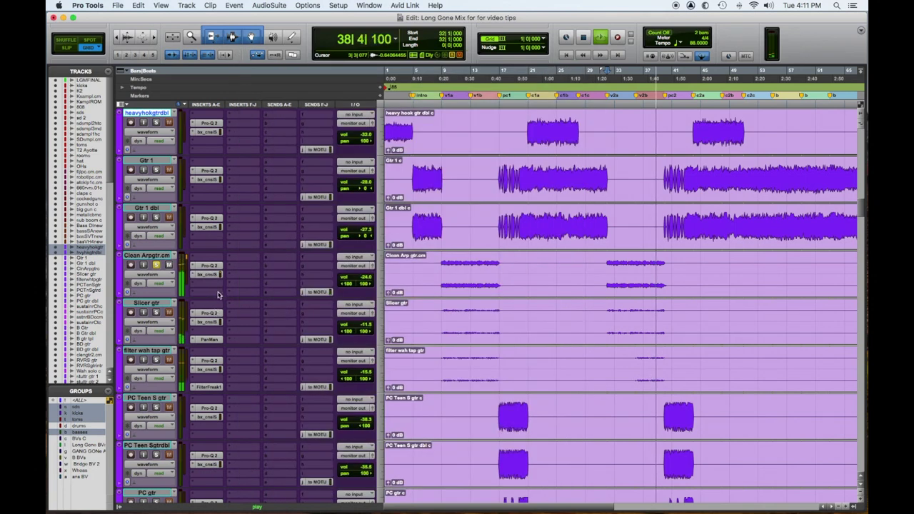
Step: Replay the mix from bar 32 and select the Clean Arp guitar track
{"action": "key", "text": "space"}
{"action": "key", "text": "space"}
{"action": "left_click", "coordinate": [156, 255]}
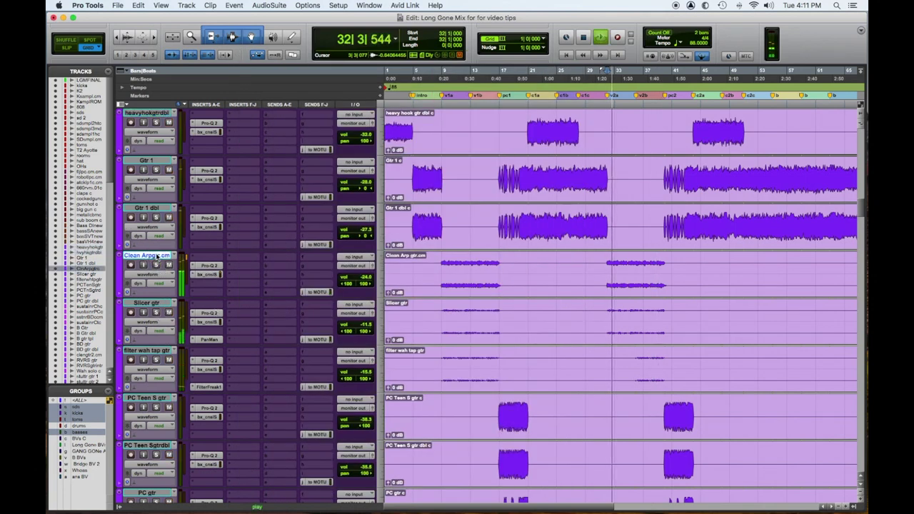
Step: Solo the Slicer guitar and boost its SSL strip's low mids and high mids, adjusting both bands' frequencies
{"action": "left_click", "coordinate": [156, 312]}
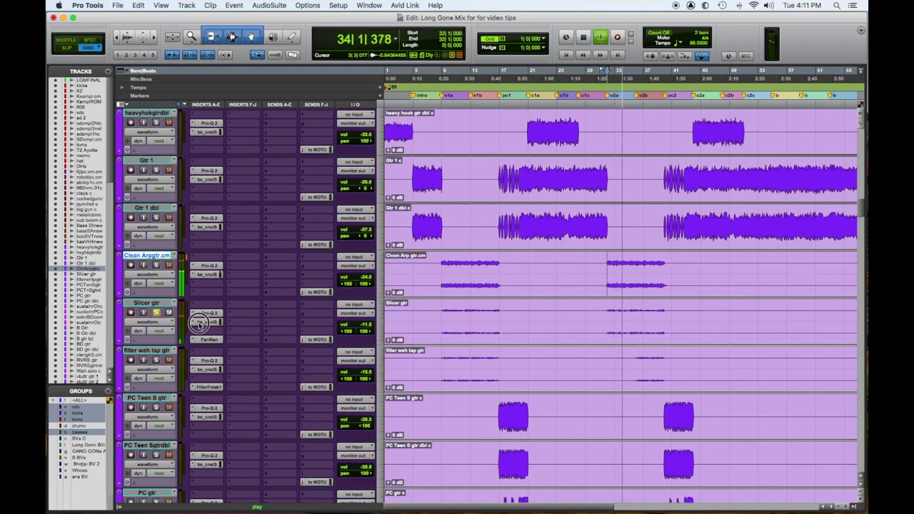
{"action": "left_click", "coordinate": [200, 323]}
{"action": "left_click_drag", "start_coordinate": [361, 295], "coordinate": [362, 278]}
{"action": "left_click_drag", "start_coordinate": [399, 311], "coordinate": [399, 313]}
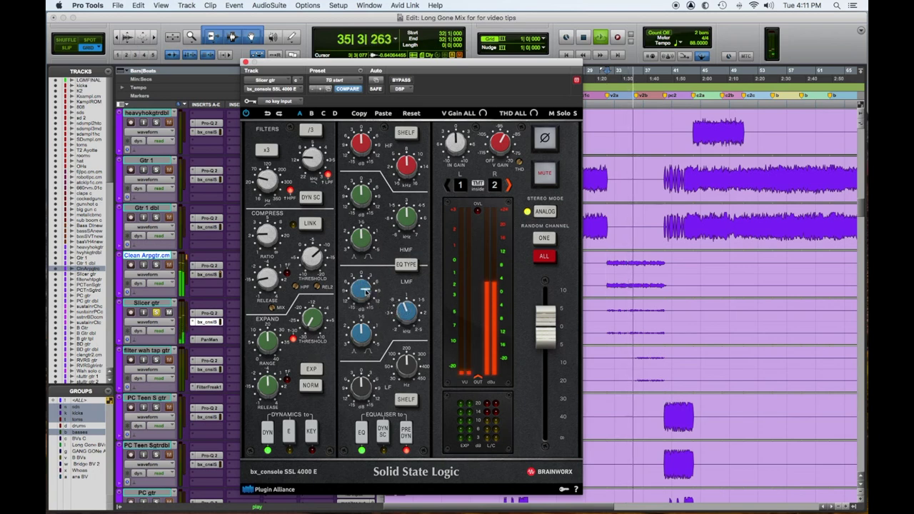
{"action": "mouse_move", "coordinate": [360, 187]}
{"action": "left_click_drag", "start_coordinate": [359, 186], "coordinate": [359, 175]}
{"action": "left_click_drag", "start_coordinate": [394, 217], "coordinate": [392, 225]}
{"action": "left_click_drag", "start_coordinate": [353, 202], "coordinate": [353, 214]}
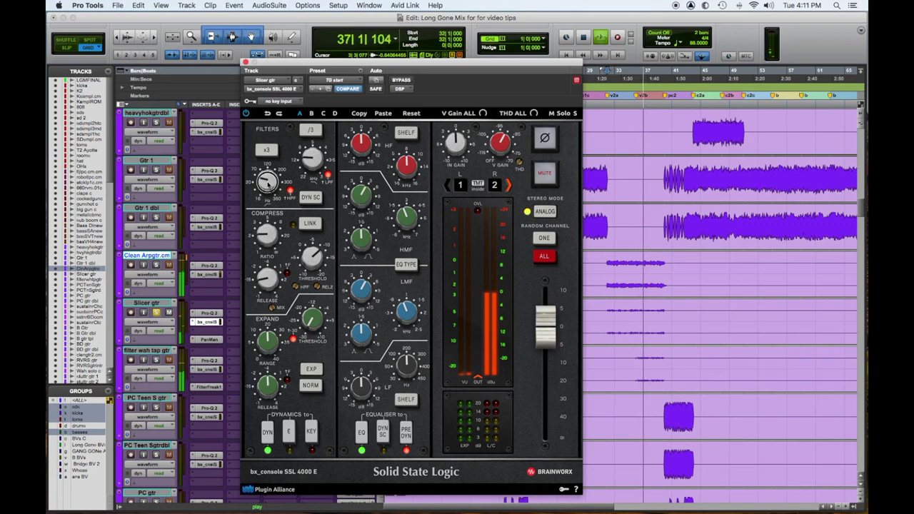
{"action": "mouse_move", "coordinate": [314, 156]}
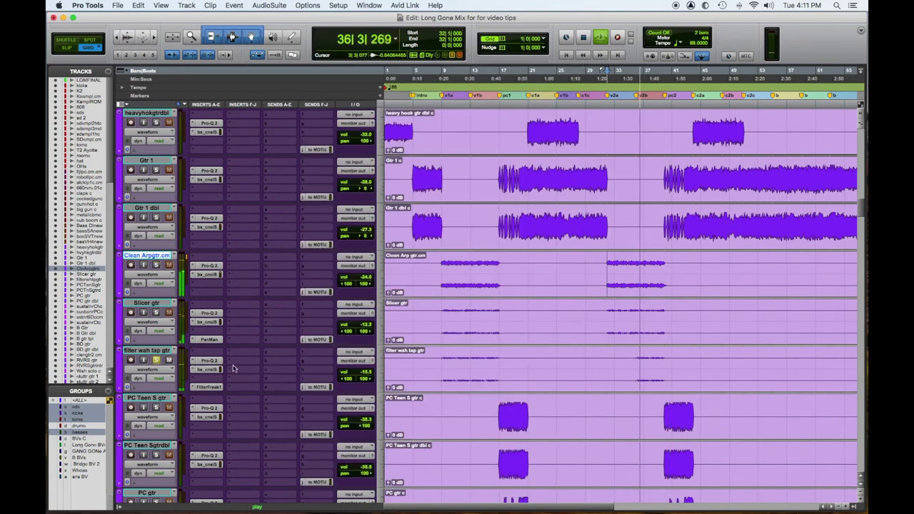
Step: Inspect the filter wah tap guitar's FilterFreak insert, then boost the low and high mids in its SSL strip and adjust its dynamics
{"action": "left_click", "coordinate": [208, 386]}
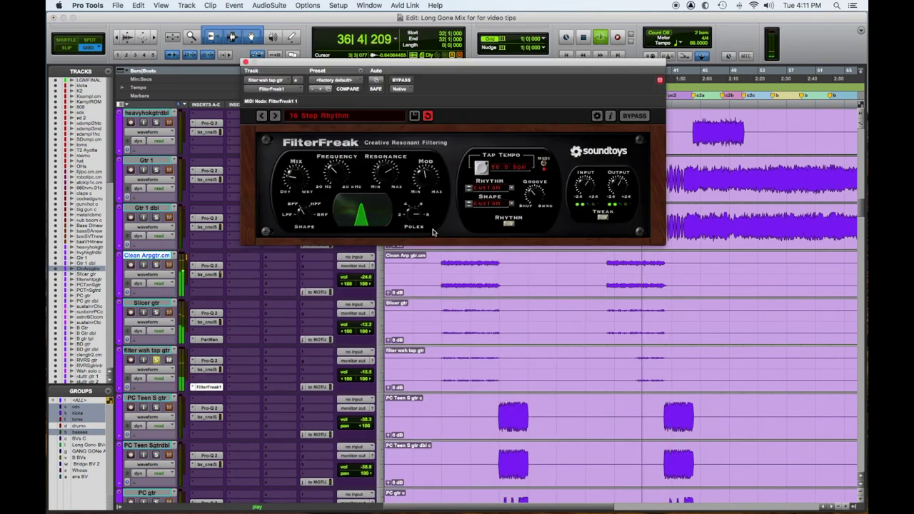
{"action": "left_click", "coordinate": [208, 369]}
{"action": "left_click_drag", "start_coordinate": [360, 293], "coordinate": [365, 272]}
{"action": "left_click_drag", "start_coordinate": [402, 309], "coordinate": [358, 342]}
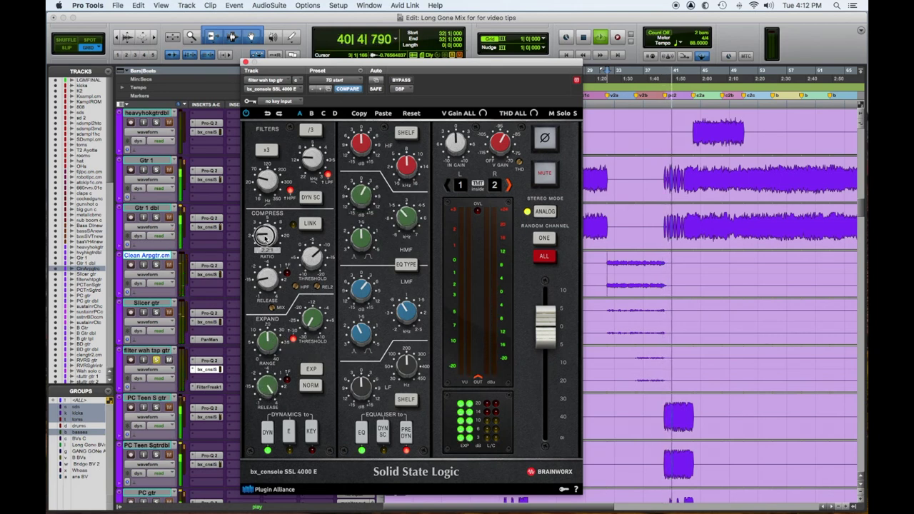
Step: Audition the Clean Arp, Slicer and filter wah guitars together from bar 35, balance the Slicer and wah levels, and clear the solos
{"action": "left_click", "coordinate": [156, 312]}
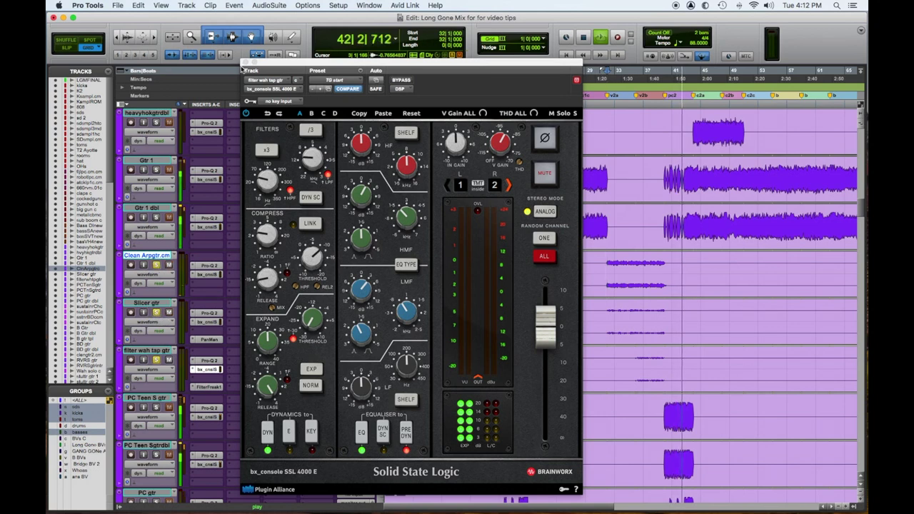
{"action": "left_click", "coordinate": [245, 62]}
{"action": "key", "text": "space"}
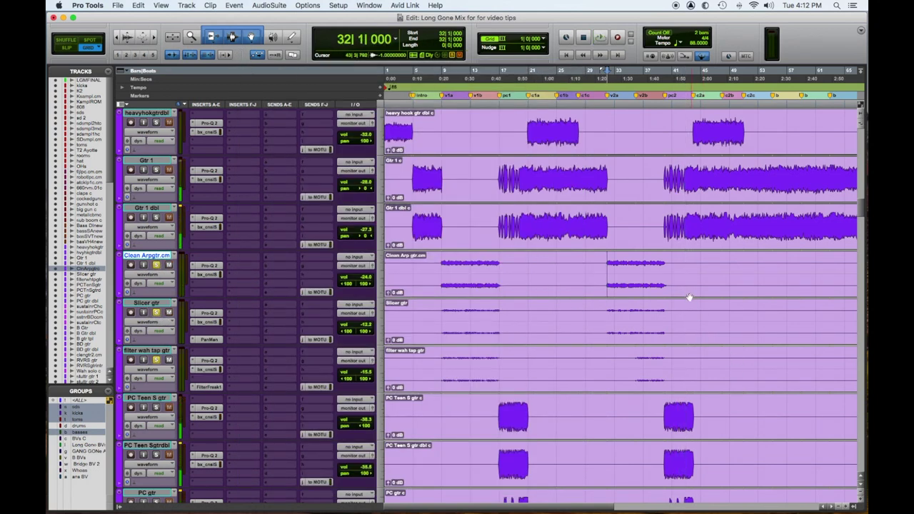
{"action": "left_click_drag", "start_coordinate": [629, 263], "coordinate": [676, 356]}
{"action": "key", "text": "space"}
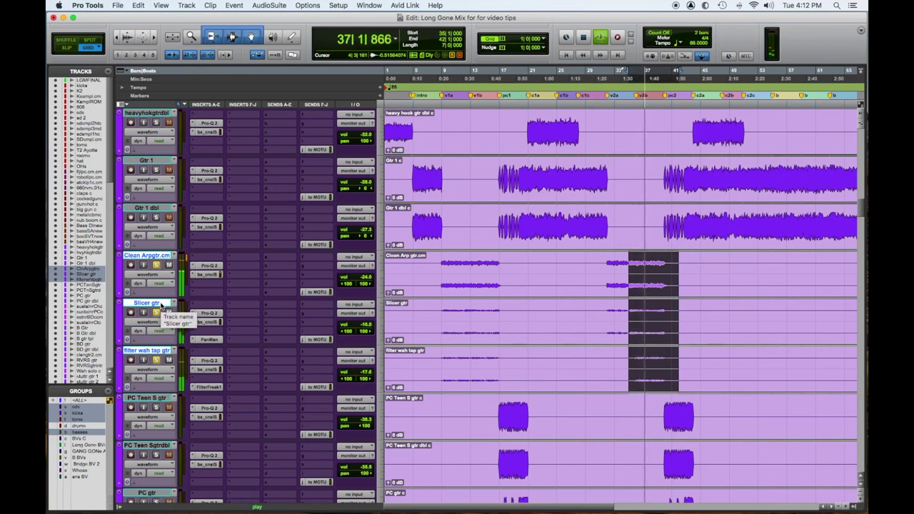
{"action": "left_click", "coordinate": [158, 264]}
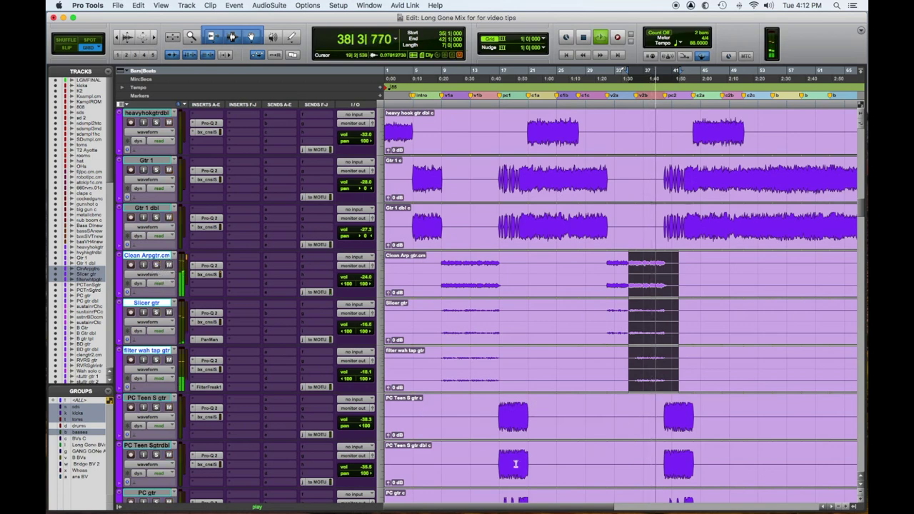
Step: Solo the PC Teen S guitar with its SSL strip open and play its part from bar 39 to 44
{"action": "left_click_drag", "start_coordinate": [641, 412], "coordinate": [690, 435]}
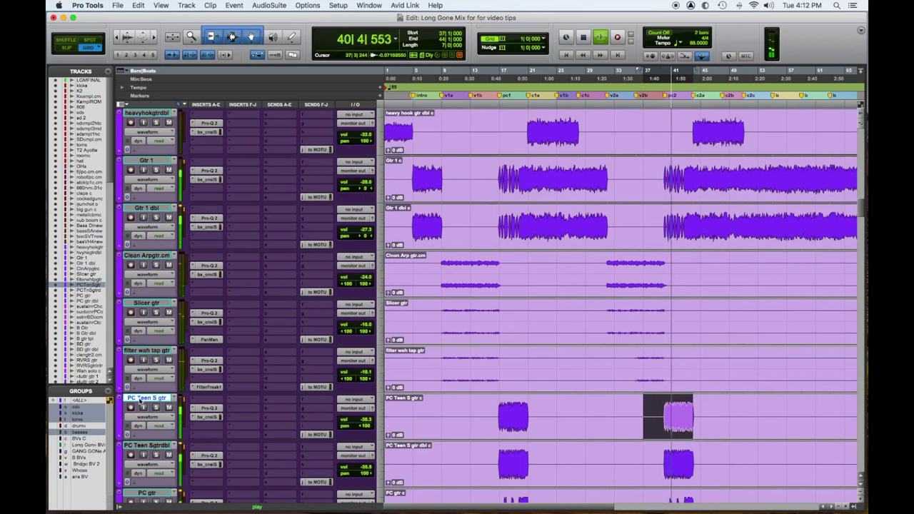
{"action": "left_click", "coordinate": [208, 417]}
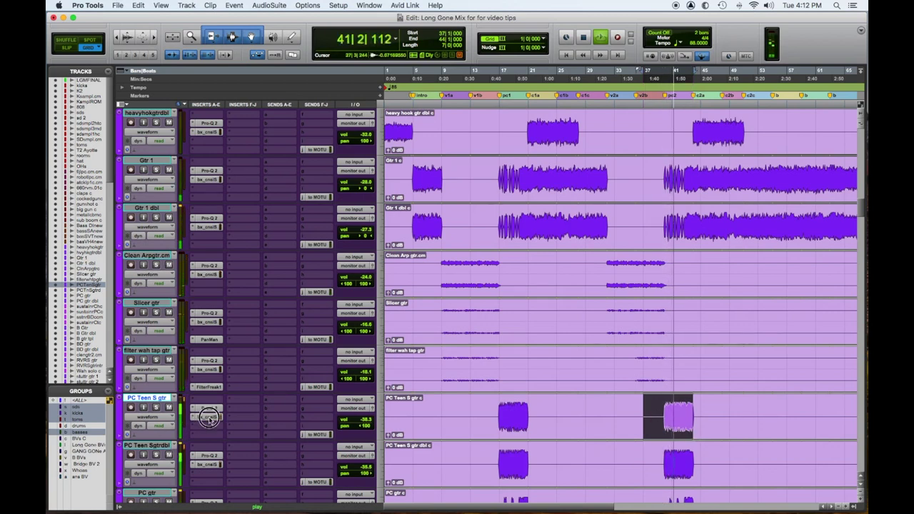
{"action": "left_click", "coordinate": [156, 408]}
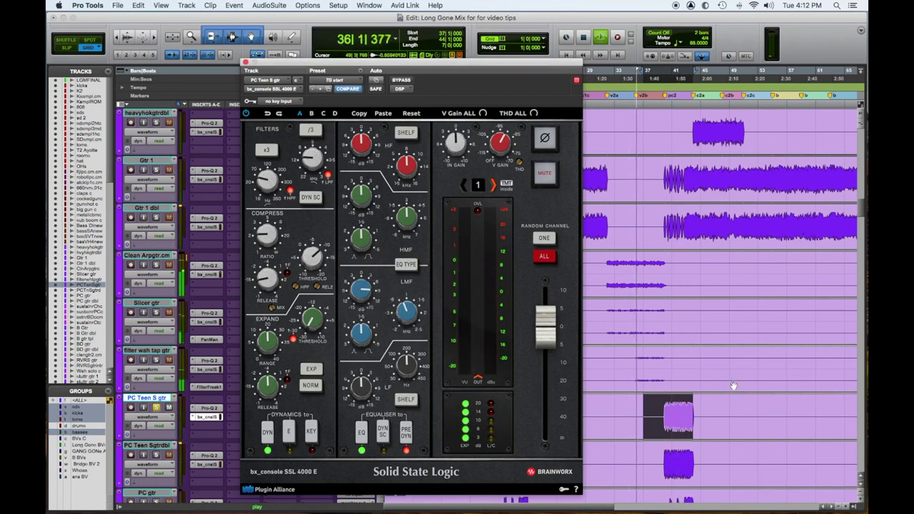
{"action": "left_click_drag", "start_coordinate": [659, 408], "coordinate": [691, 409]}
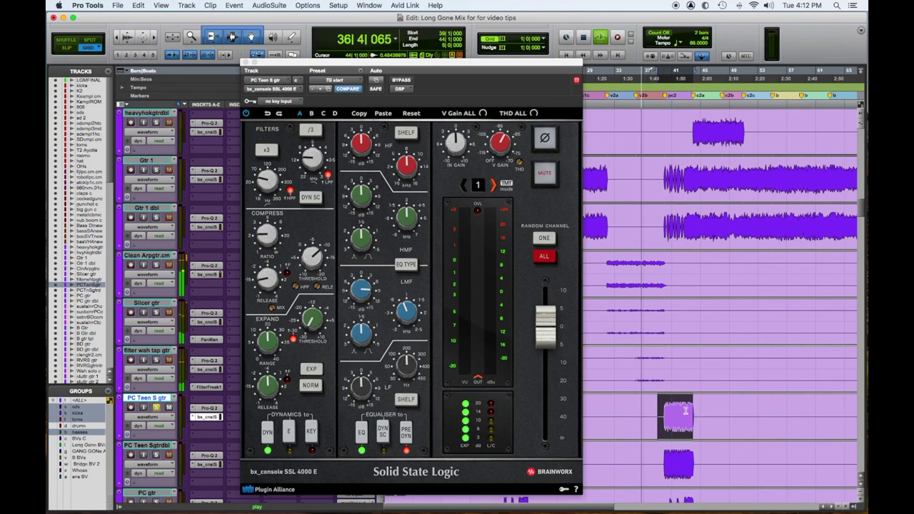
{"action": "key", "text": "space"}
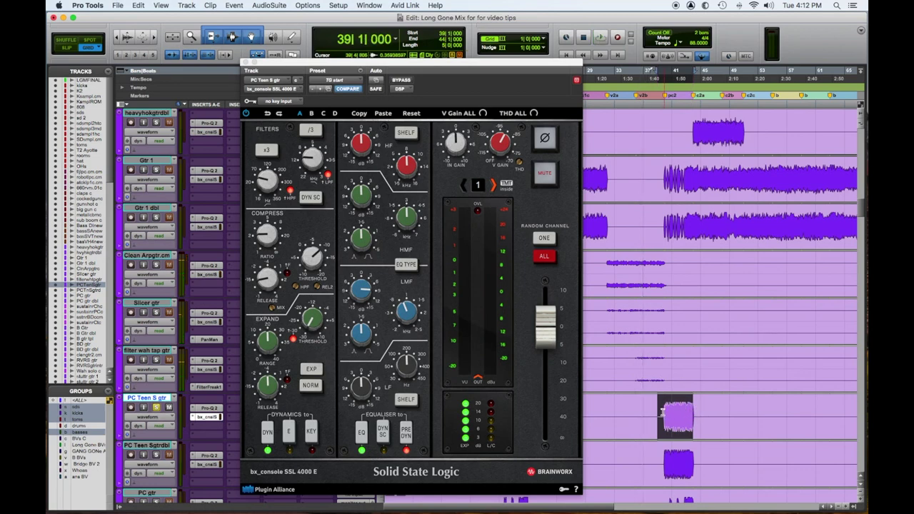
{"action": "key", "text": "space"}
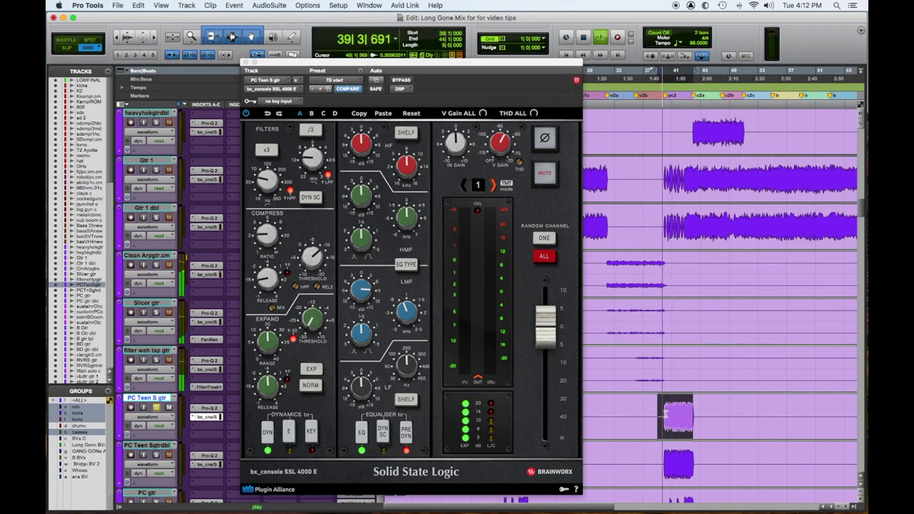
Step: Cut the PC Teen S guitar's low mids, boost its high mids, lower its low-pass filter and adjust its compressor ratio
{"action": "left_click_drag", "start_coordinate": [363, 293], "coordinate": [361, 335]}
{"action": "left_click_drag", "start_coordinate": [361, 193], "coordinate": [360, 172]}
{"action": "left_click_drag", "start_coordinate": [402, 218], "coordinate": [401, 225]}
{"action": "left_click_drag", "start_coordinate": [363, 196], "coordinate": [361, 206]}
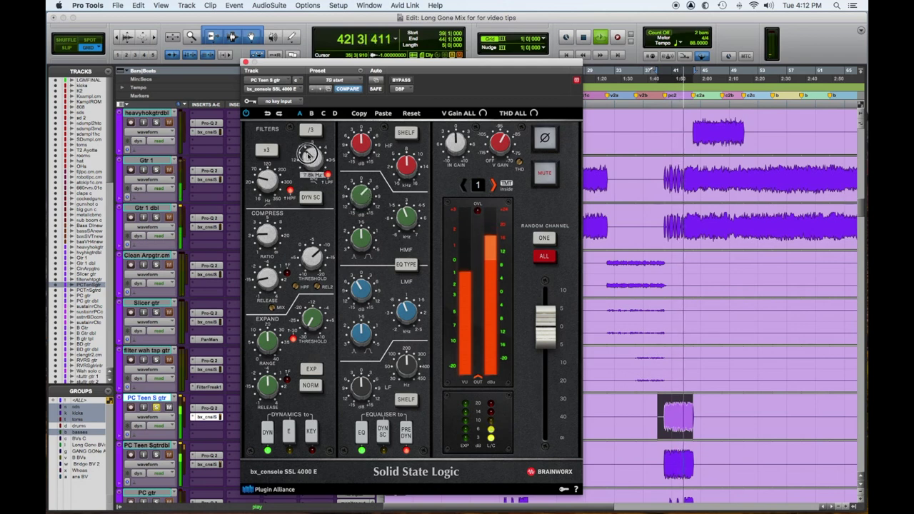
{"action": "mouse_move", "coordinate": [270, 242]}
{"action": "left_mouse_down"}
{"action": "mouse_move", "coordinate": [269, 220]}
{"action": "mouse_move", "coordinate": [268, 237]}
{"action": "left_mouse_up"}
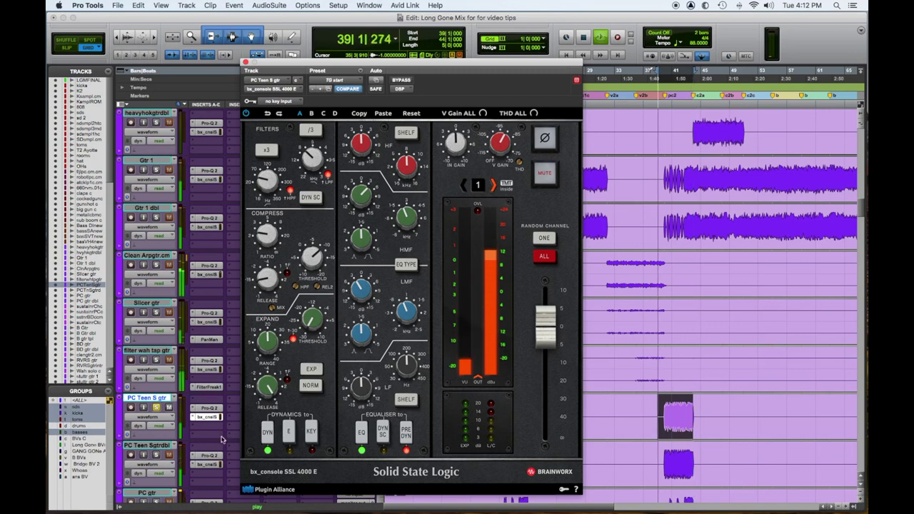
Step: Solo the PC Teen S guitar double, cut its low mids and boost its high mids around 1.7 kHz, replaying from bar 39
{"action": "left_click", "coordinate": [155, 455]}
{"action": "left_click", "coordinate": [205, 464]}
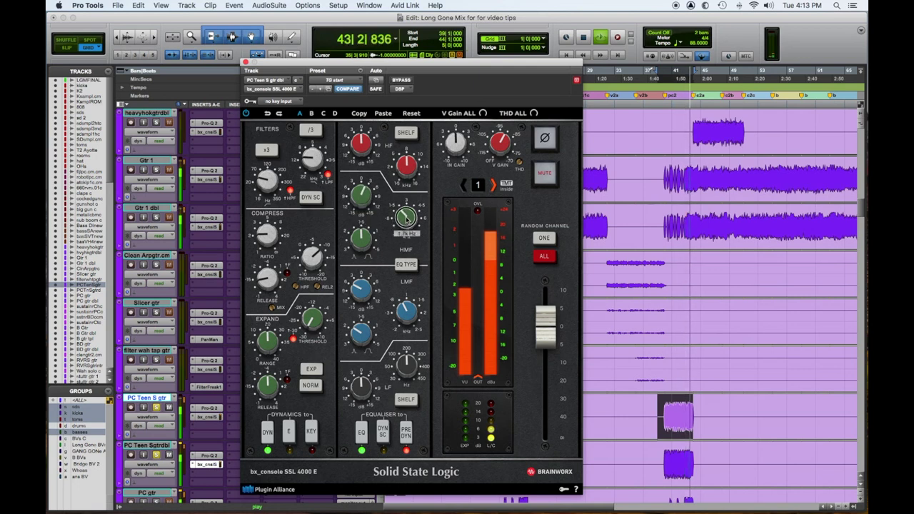
{"action": "key", "text": "space"}
{"action": "key", "text": "space"}
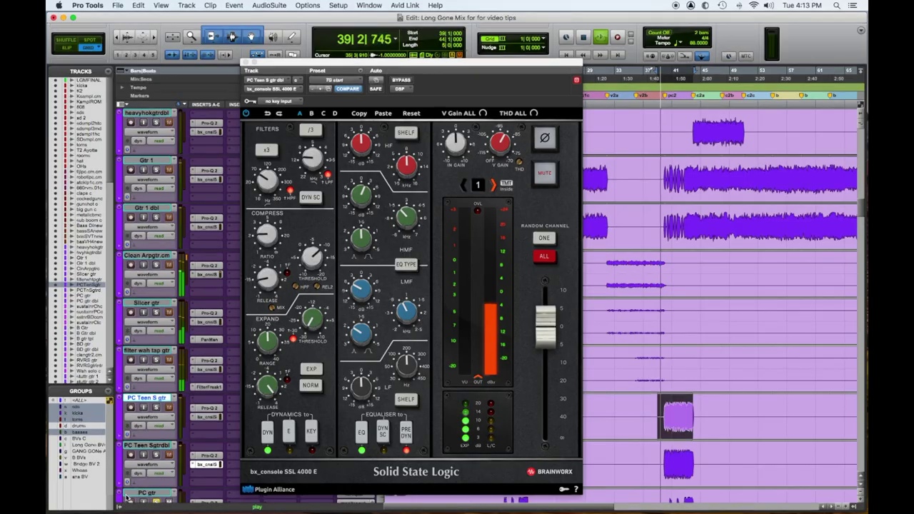
Step: Boost the low mids and high mids in the PC guitar's SSL strip, adjusting both bands' frequencies
{"action": "left_click", "coordinate": [206, 418]}
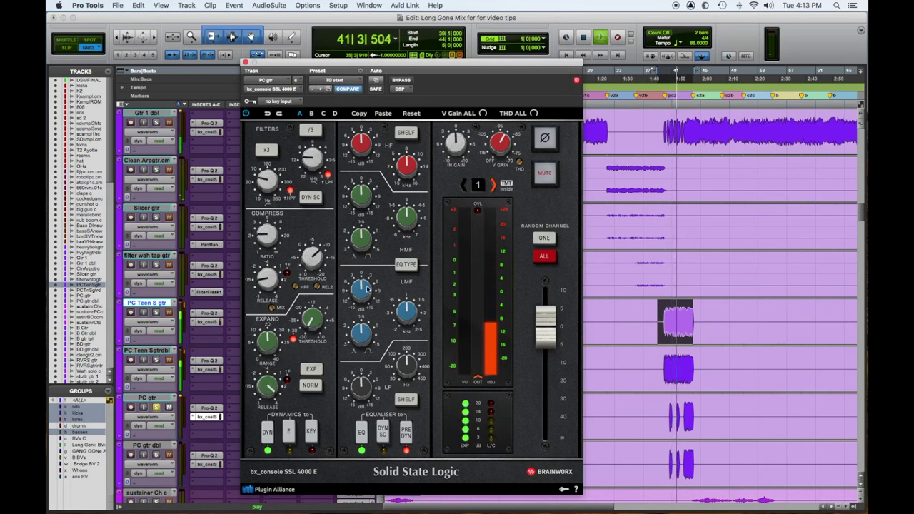
{"action": "left_click_drag", "start_coordinate": [367, 288], "coordinate": [364, 275]}
{"action": "left_click_drag", "start_coordinate": [405, 312], "coordinate": [404, 320]}
{"action": "left_click_drag", "start_coordinate": [360, 294], "coordinate": [354, 304]}
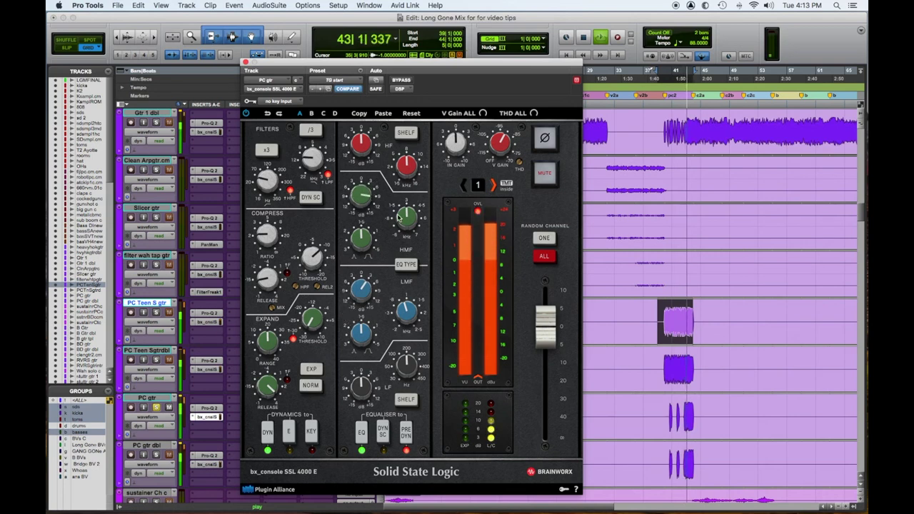
{"action": "left_click_drag", "start_coordinate": [357, 211], "coordinate": [359, 215]}
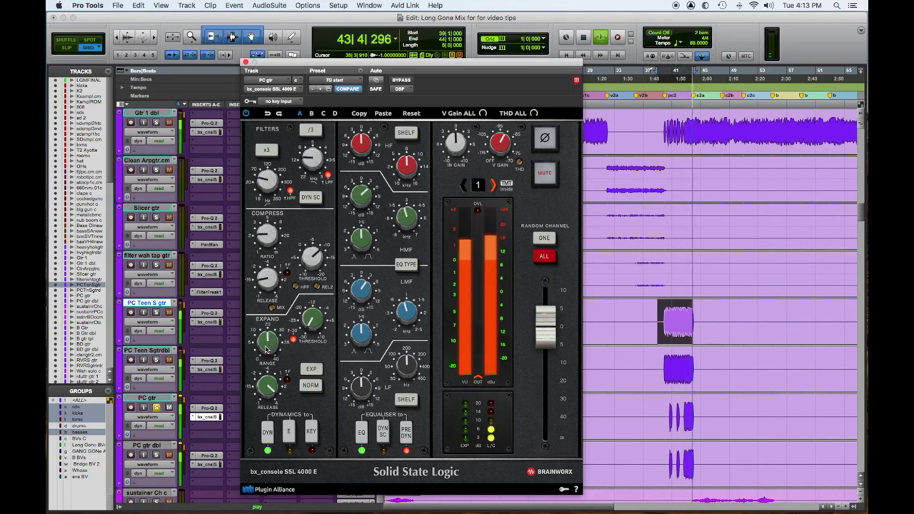
Step: Solo the PC guitar double, shape its SSL strip's low-pass, compressor ratio, low mids and high mids, and close the strip
{"action": "left_click", "coordinate": [194, 467]}
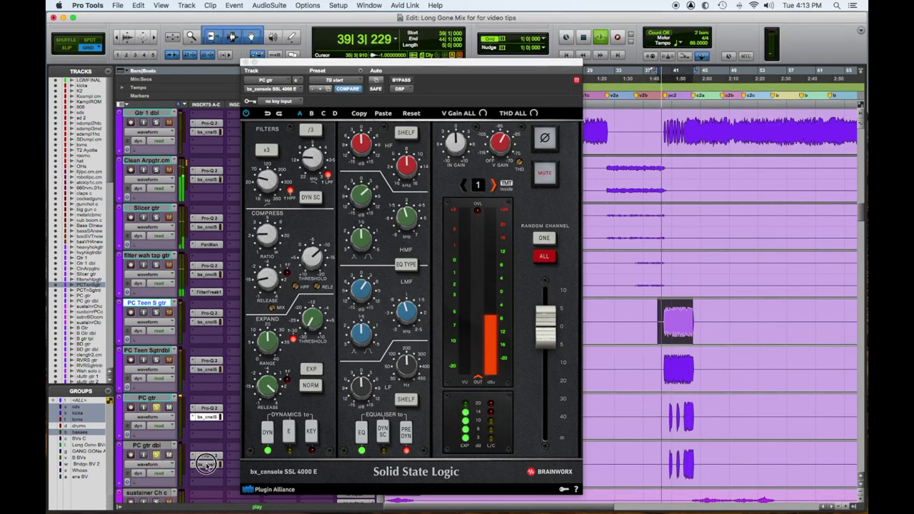
{"action": "left_click", "coordinate": [206, 465]}
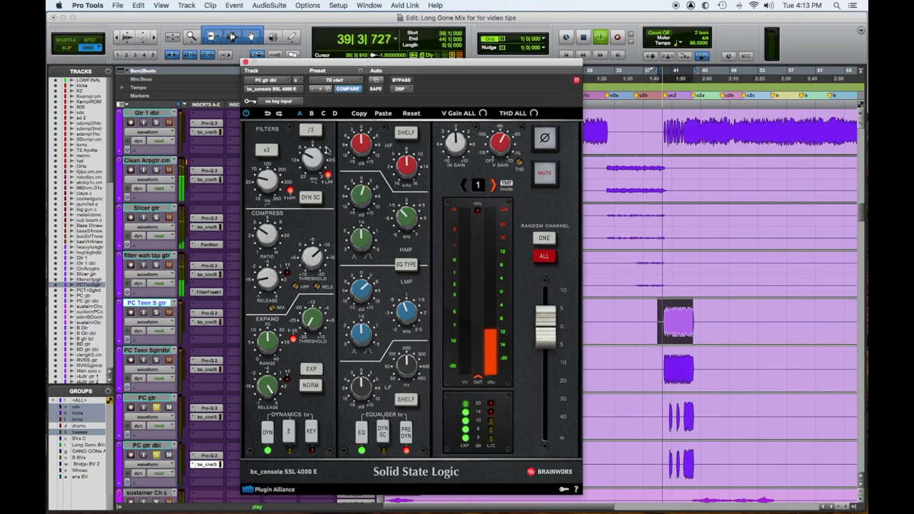
{"action": "left_click_drag", "start_coordinate": [258, 76], "coordinate": [243, 60]}
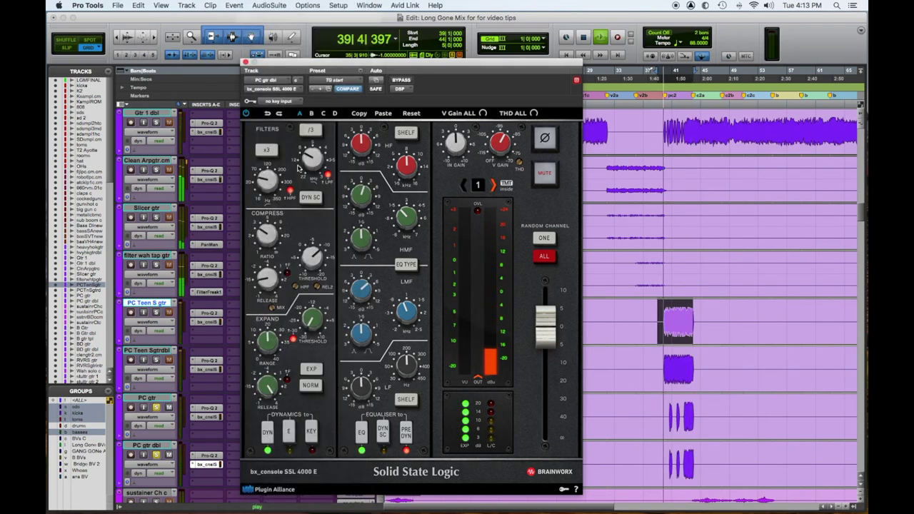
{"action": "left_click", "coordinate": [244, 61]}
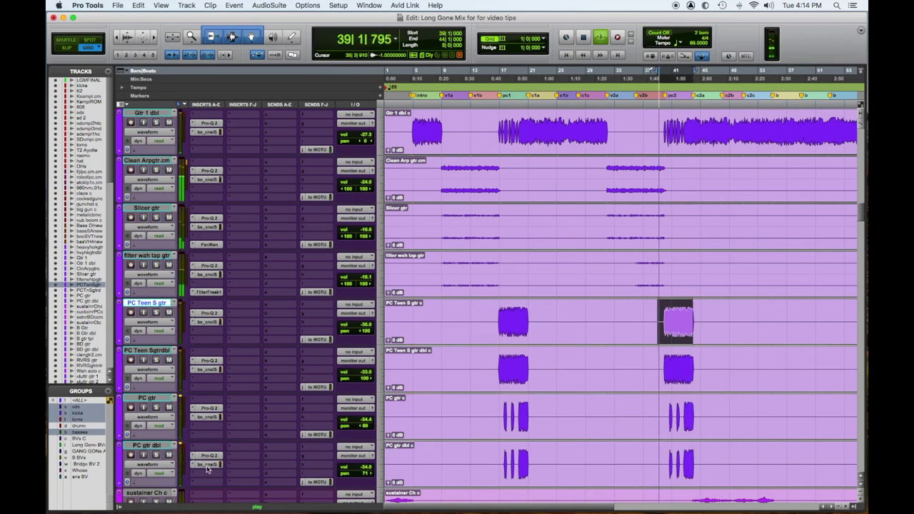
Step: Bypass the Pro-Q 2 and SSL inserts across the tracks and play the mix from bar 39 to hear it unprocessed
{"action": "left_click", "coordinate": [206, 466], "text": "alt+super"}
{"action": "left_click", "coordinate": [207, 456], "text": "alt+super"}
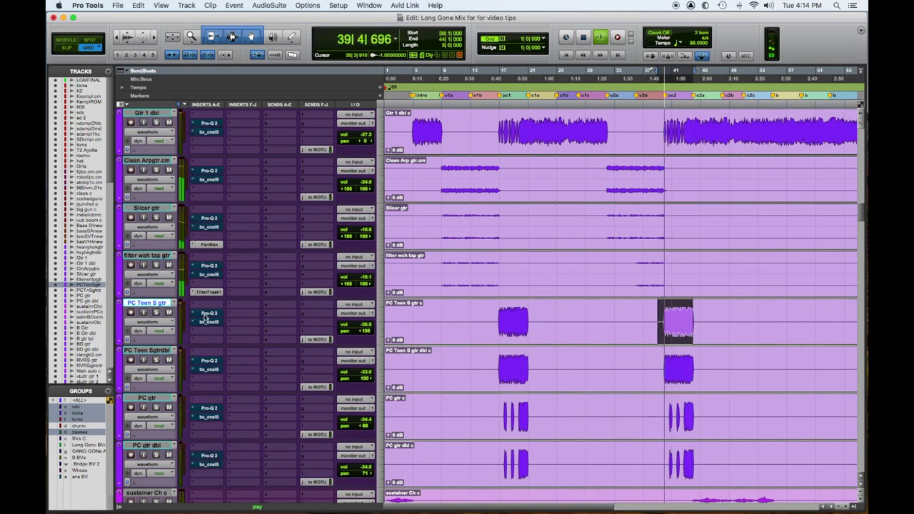
{"action": "key", "text": "t"}
{"action": "key", "text": "t"}
{"action": "key", "text": "t"}
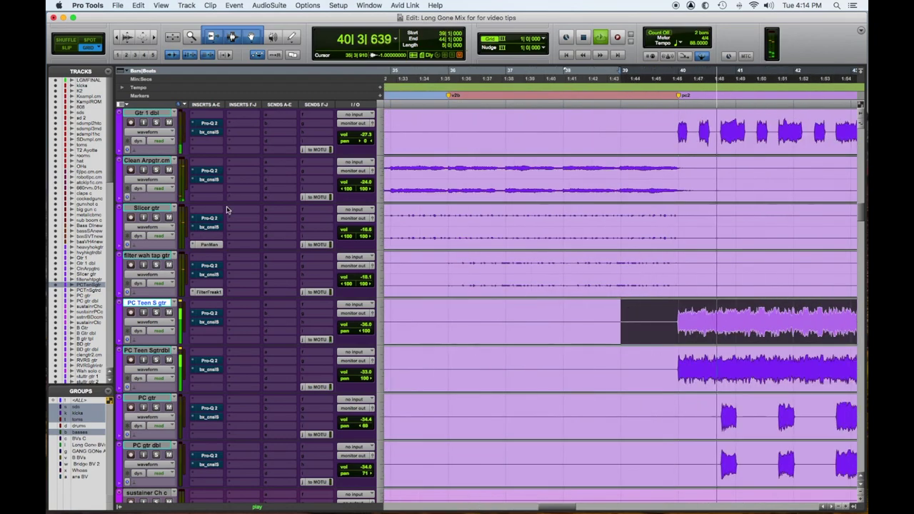
{"action": "scroll", "coordinate": [227, 209], "scroll_direction": "up", "scroll_amount": 8}
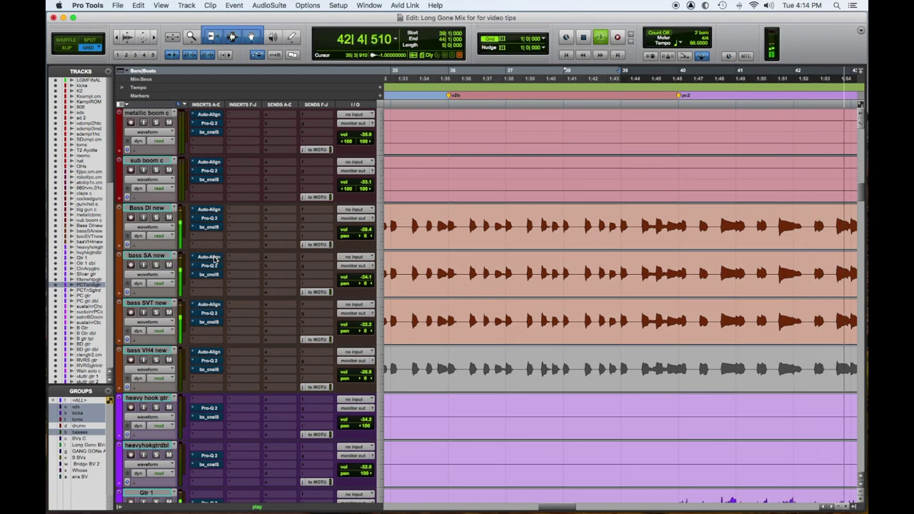
{"action": "key", "text": "space"}
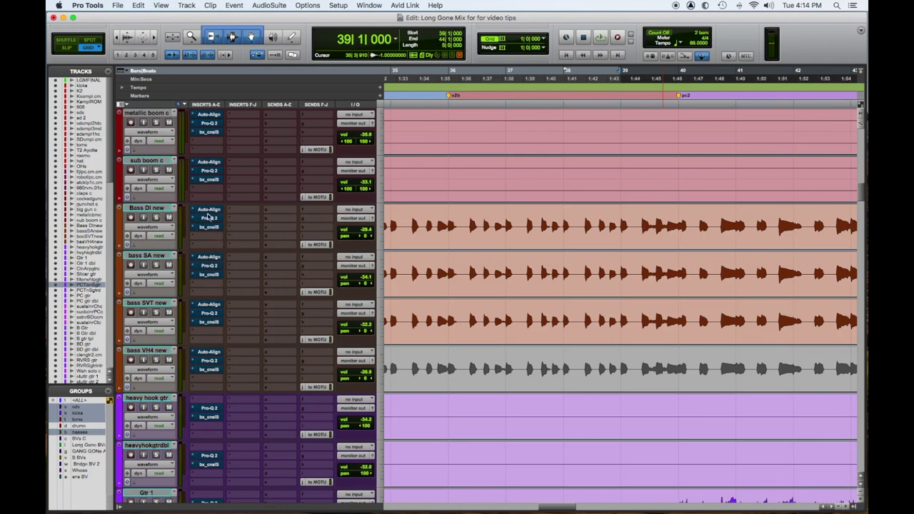
{"action": "key", "text": "space"}
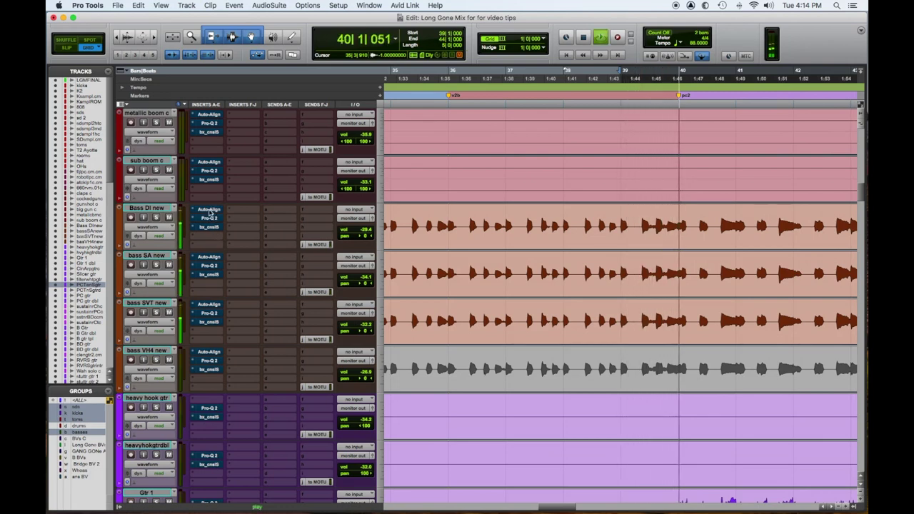
Step: Re-enable the Auto-Align, Pro-Q 2 and SSL inserts on the bass tracks and the remaining tracks, and review the guitars during playback
{"action": "left_click", "coordinate": [212, 219], "text": "super"}
{"action": "left_click", "coordinate": [211, 227], "text": "super"}
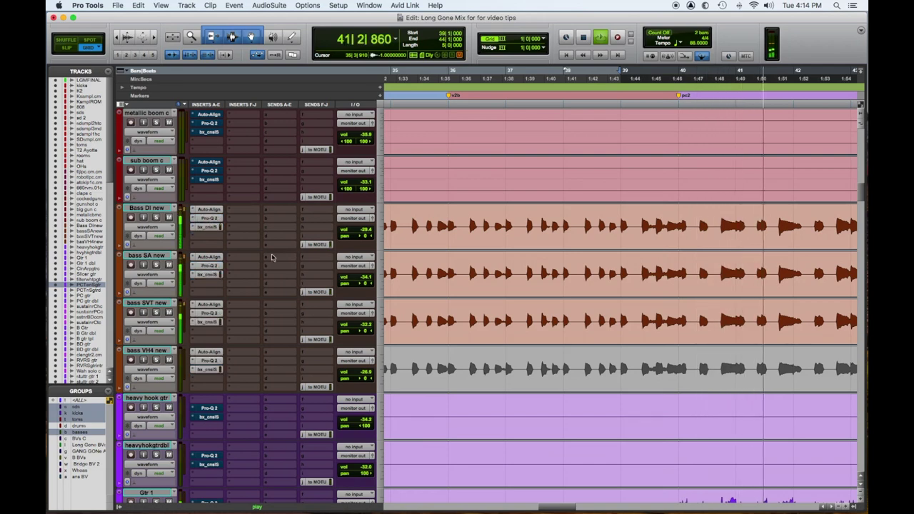
{"action": "left_click", "coordinate": [210, 163]}
{"action": "left_click", "coordinate": [211, 162], "text": "super"}
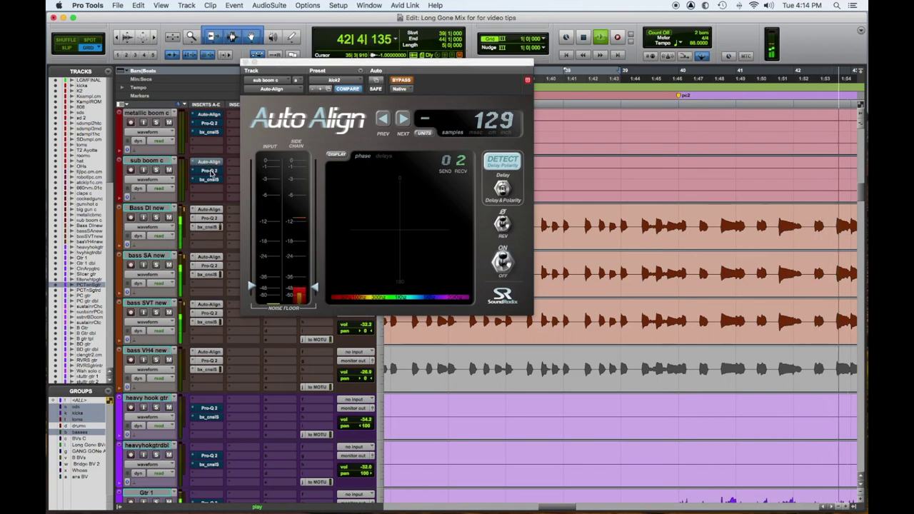
{"action": "left_click", "coordinate": [210, 171], "text": "super"}
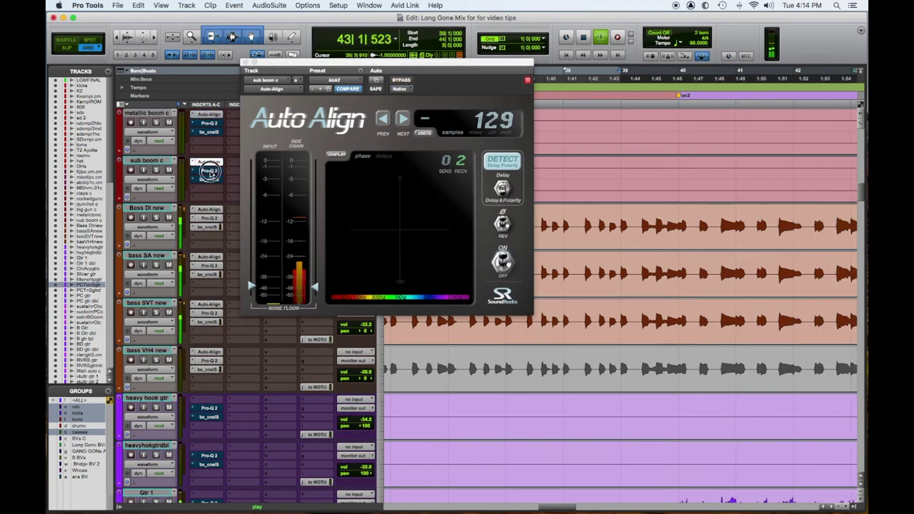
{"action": "left_click", "coordinate": [245, 62]}
{"action": "scroll", "coordinate": [261, 286], "scroll_direction": "down", "scroll_amount": 10}
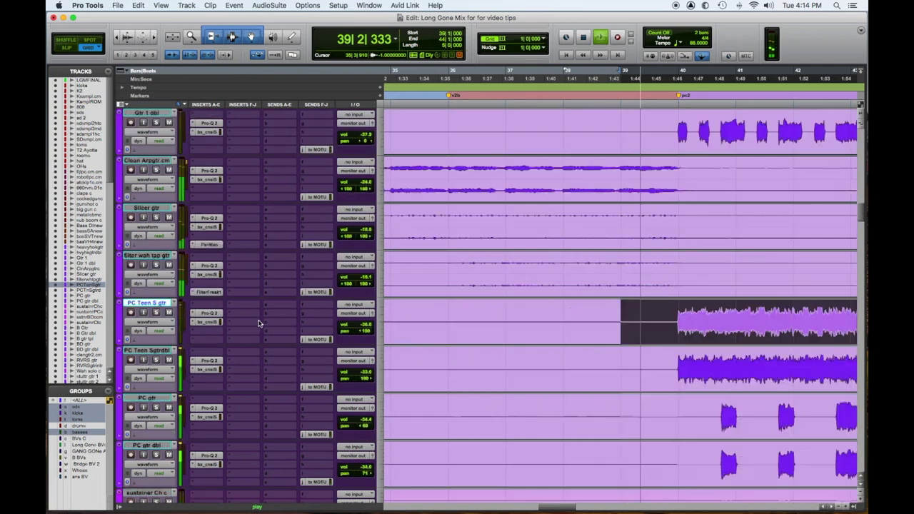
{"action": "scroll", "coordinate": [258, 324], "scroll_direction": "down", "scroll_amount": 2}
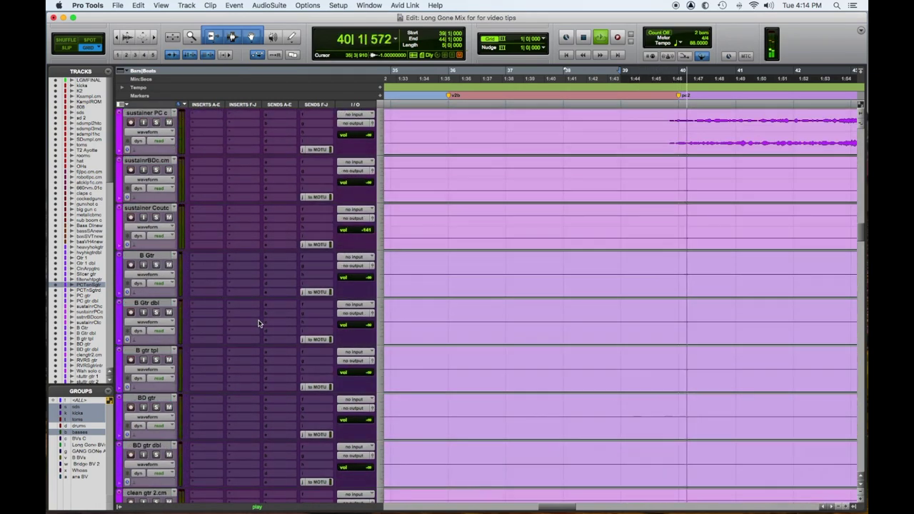
{"action": "scroll", "coordinate": [258, 324], "scroll_direction": "up", "scroll_amount": 8}
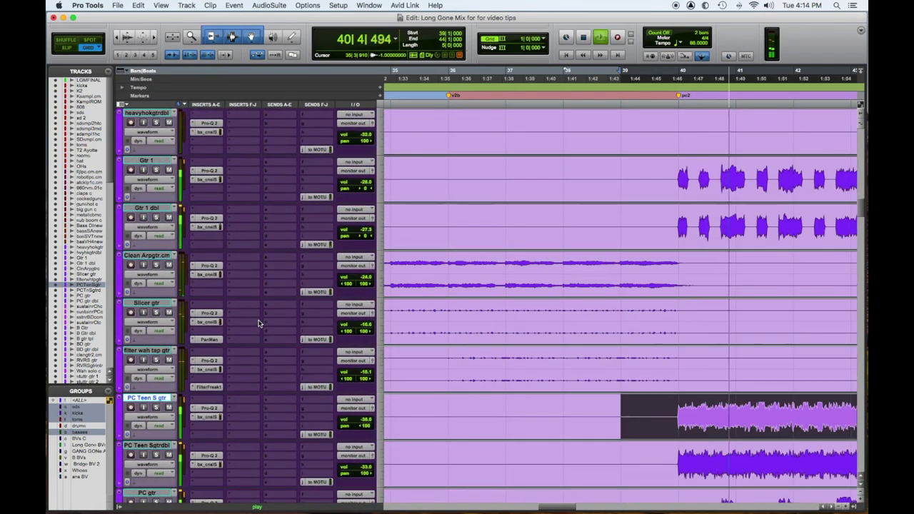
{"action": "key", "text": "super+bracketleft"}
{"action": "key", "text": "super+bracketleft"}
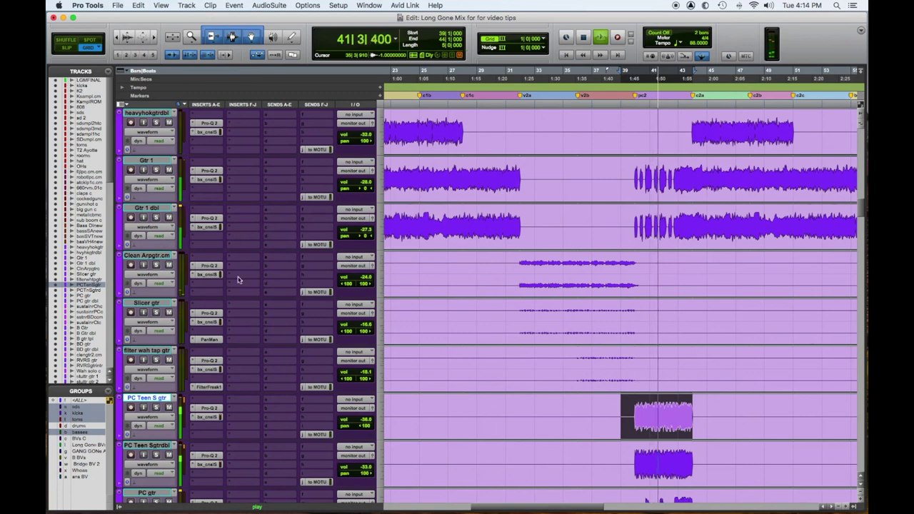